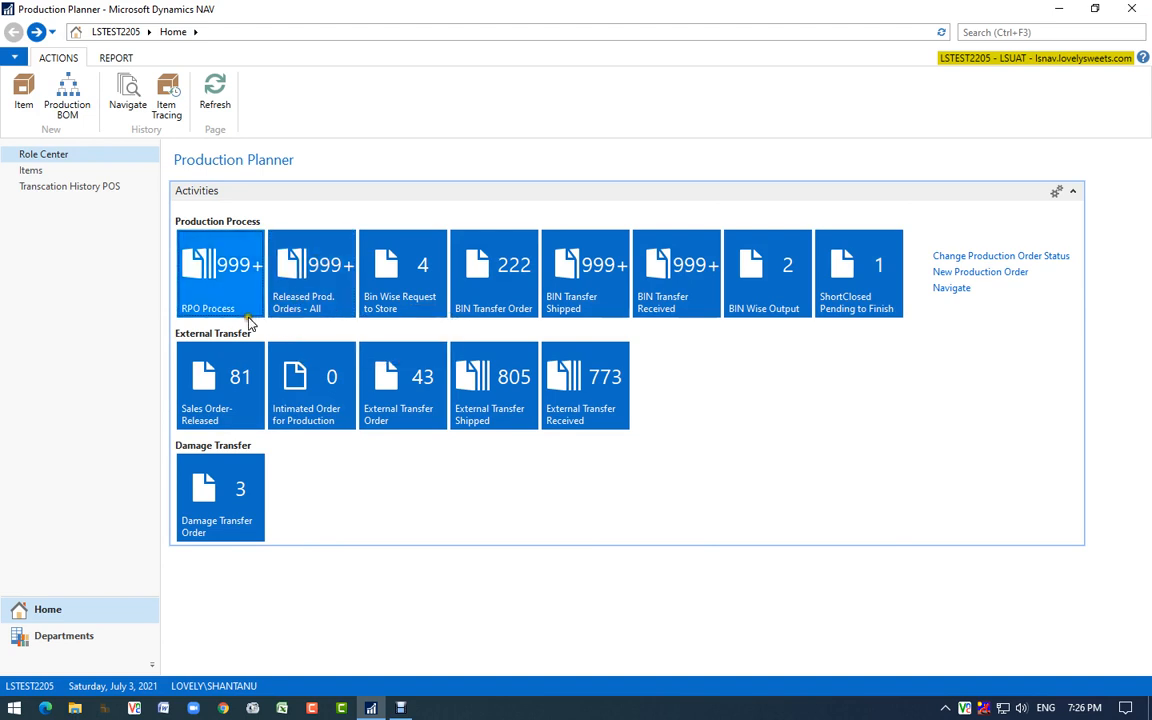
Search for "released" and open the Released Prod. Orders - All list from Home
left_click(323, 287)
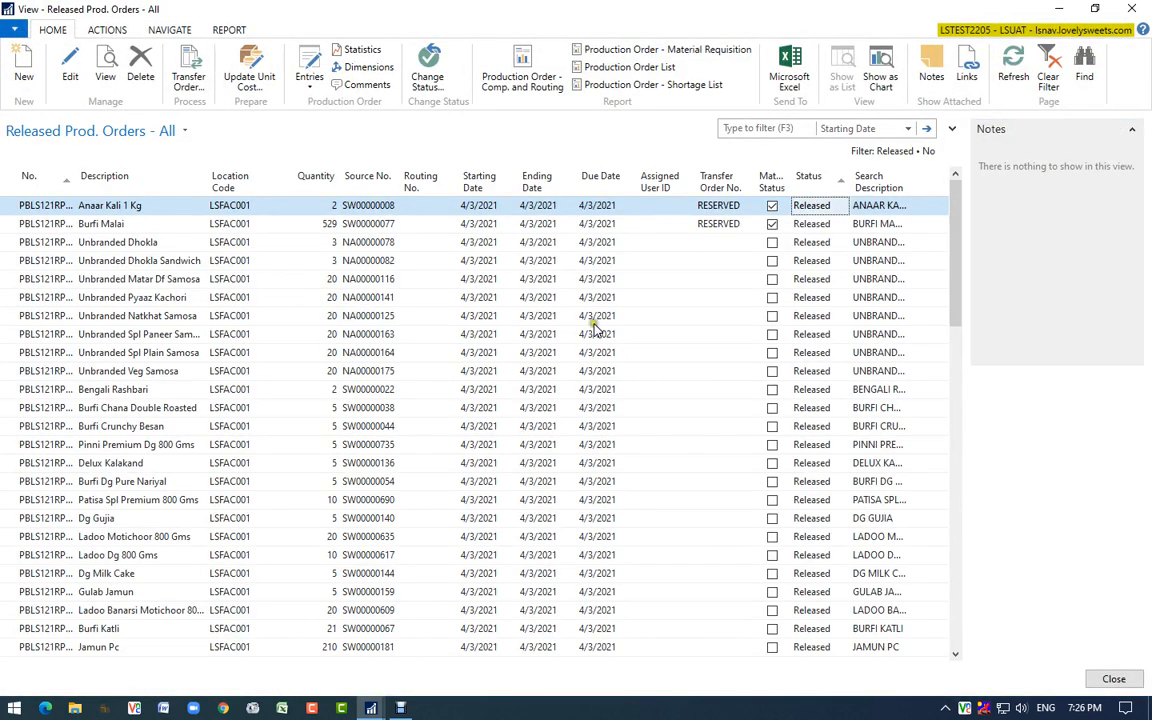
key("Escape")
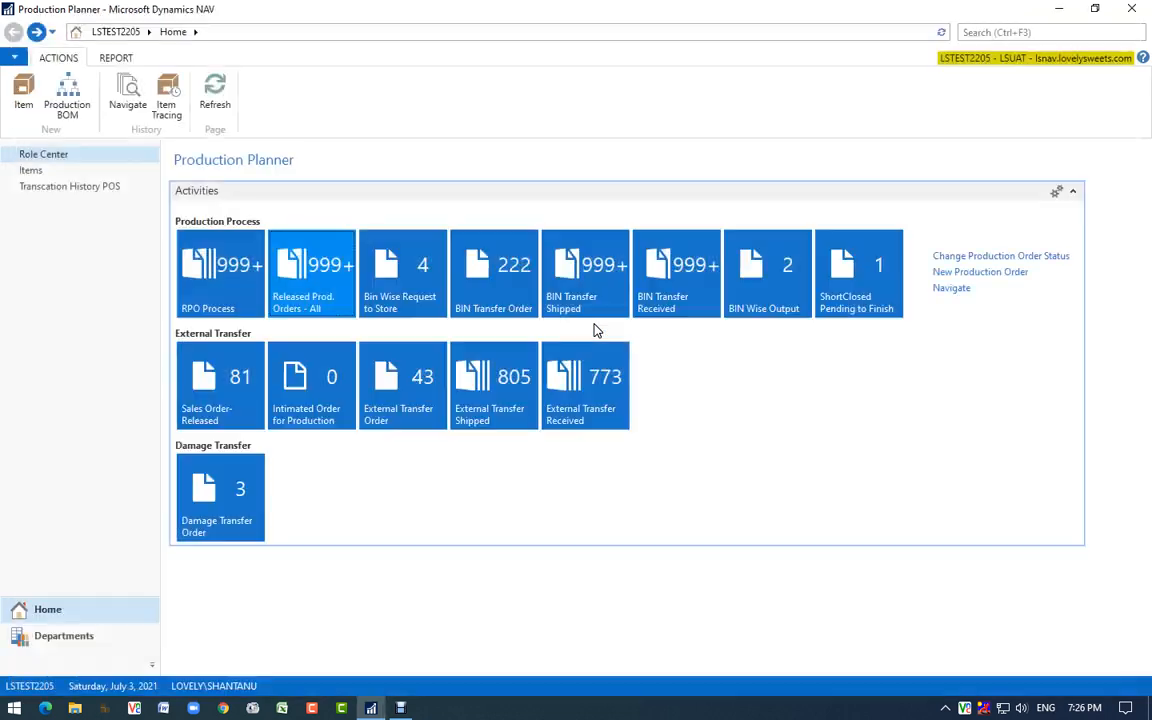
left_click(989, 31)
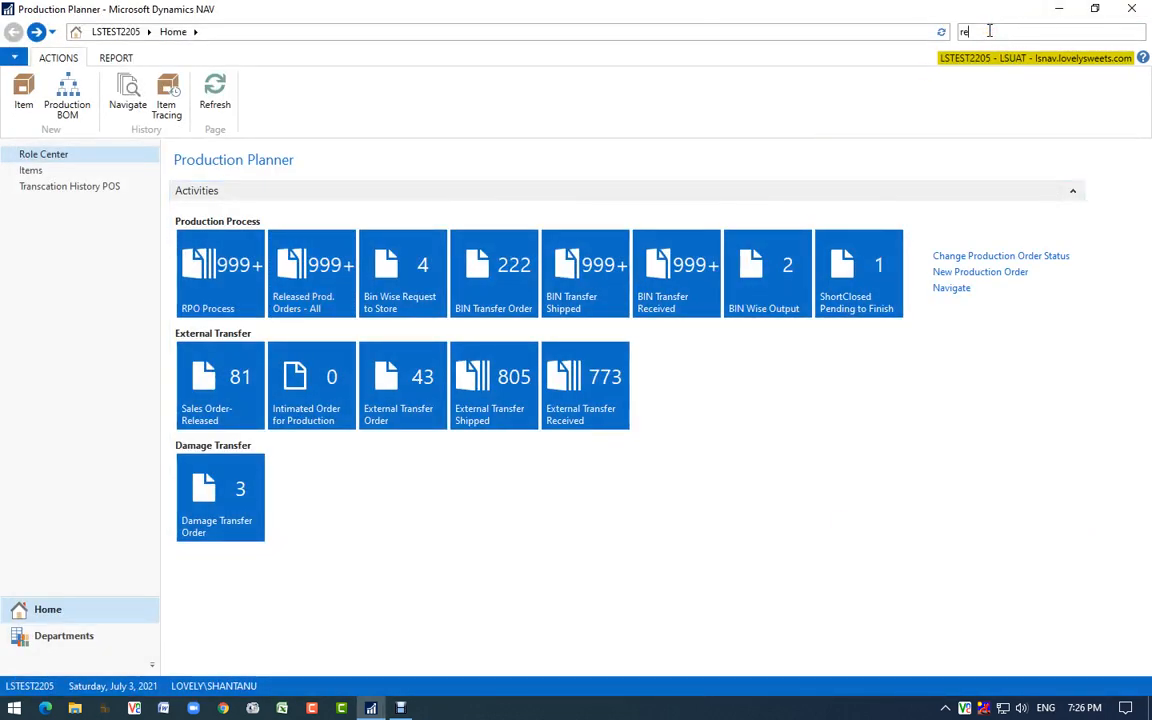
type("released")
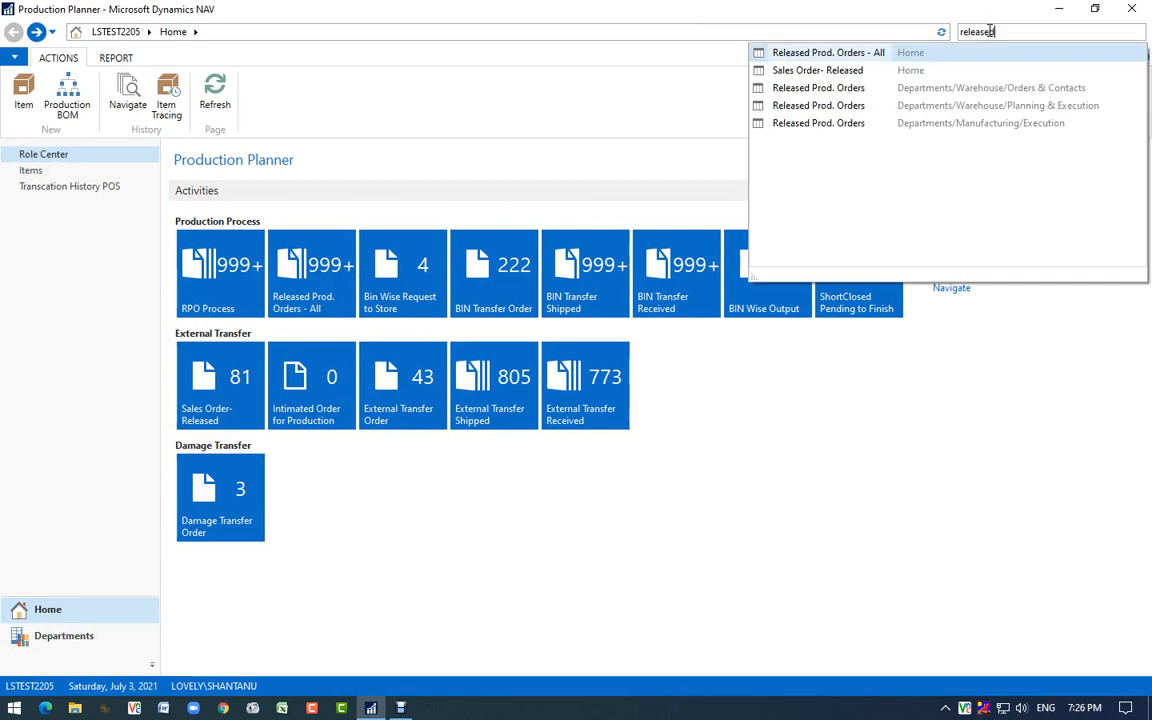
left_click(835, 53)
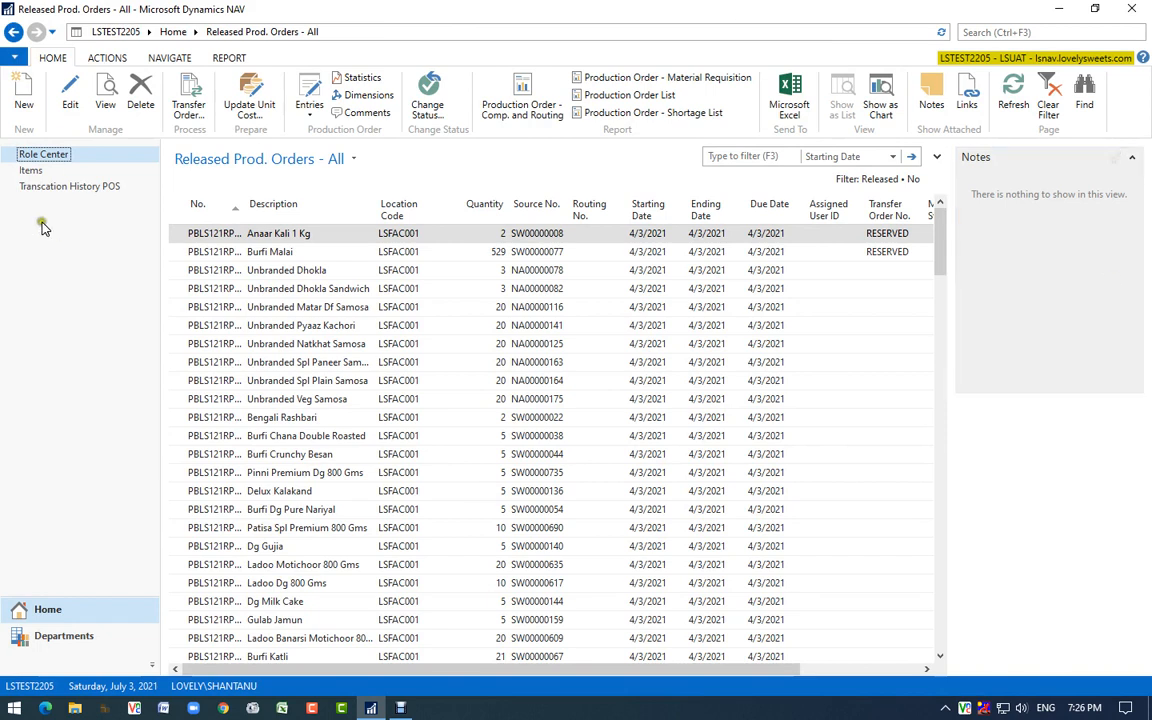
Create a new released production order with an automatic number and choose item Rasgulla (SW00000339) as its source
left_click(24, 106)
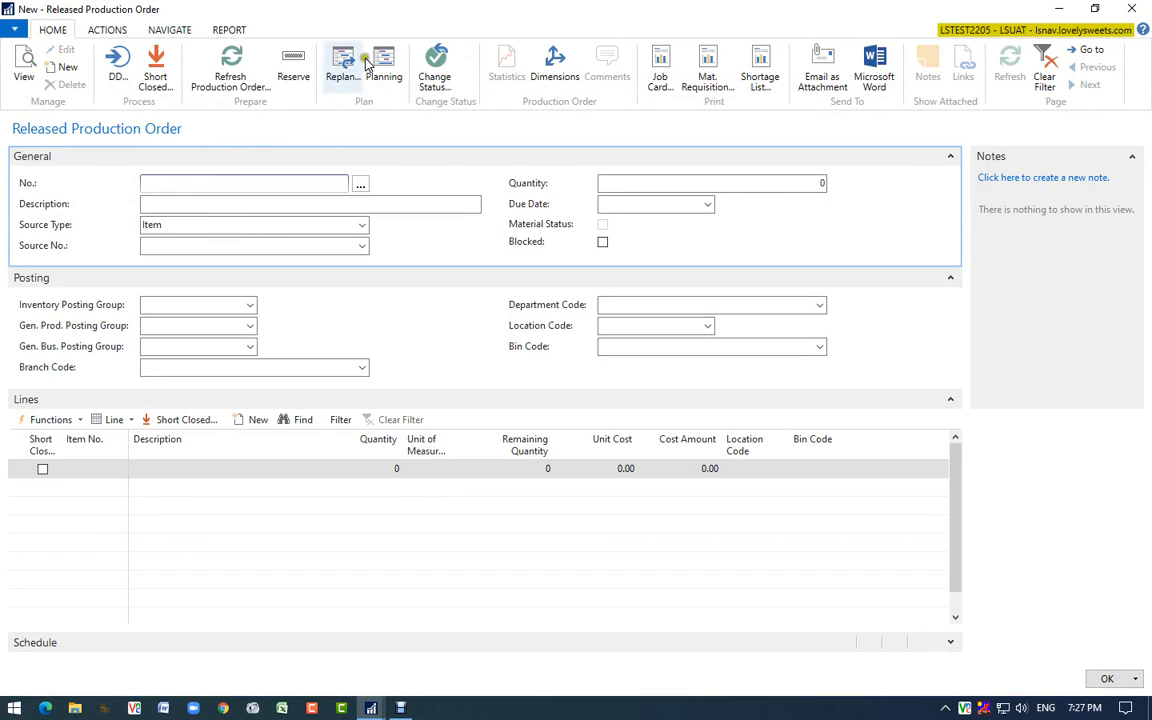
key("Return")
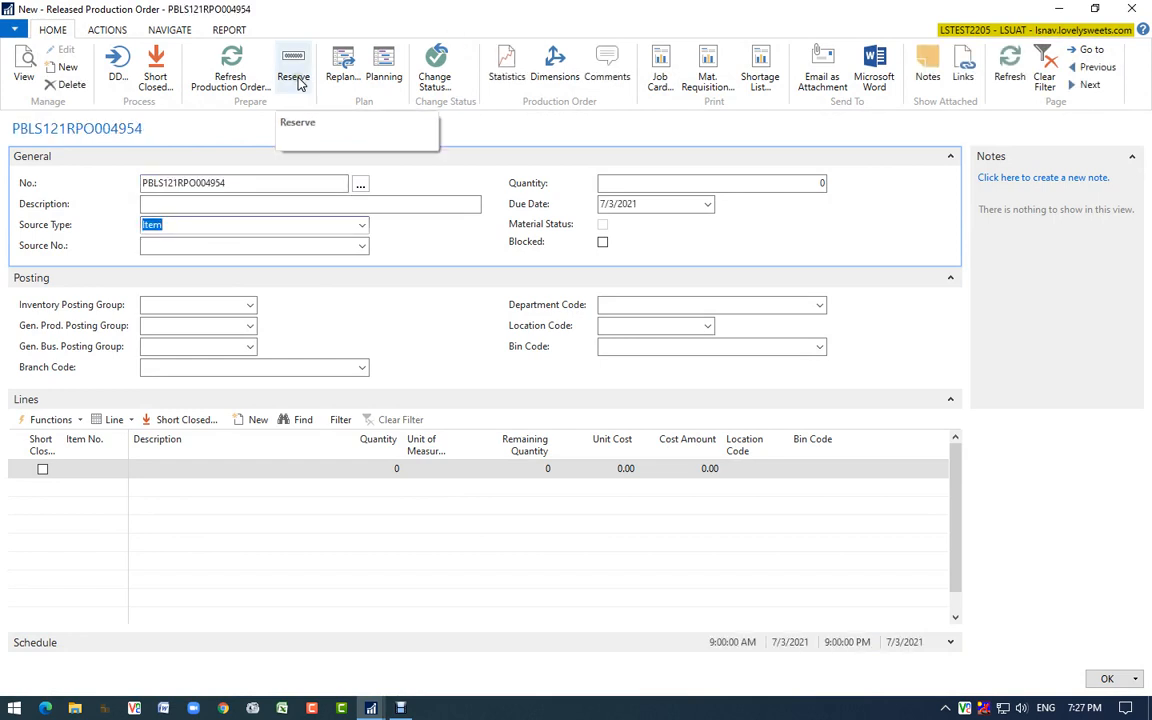
left_click(174, 244)
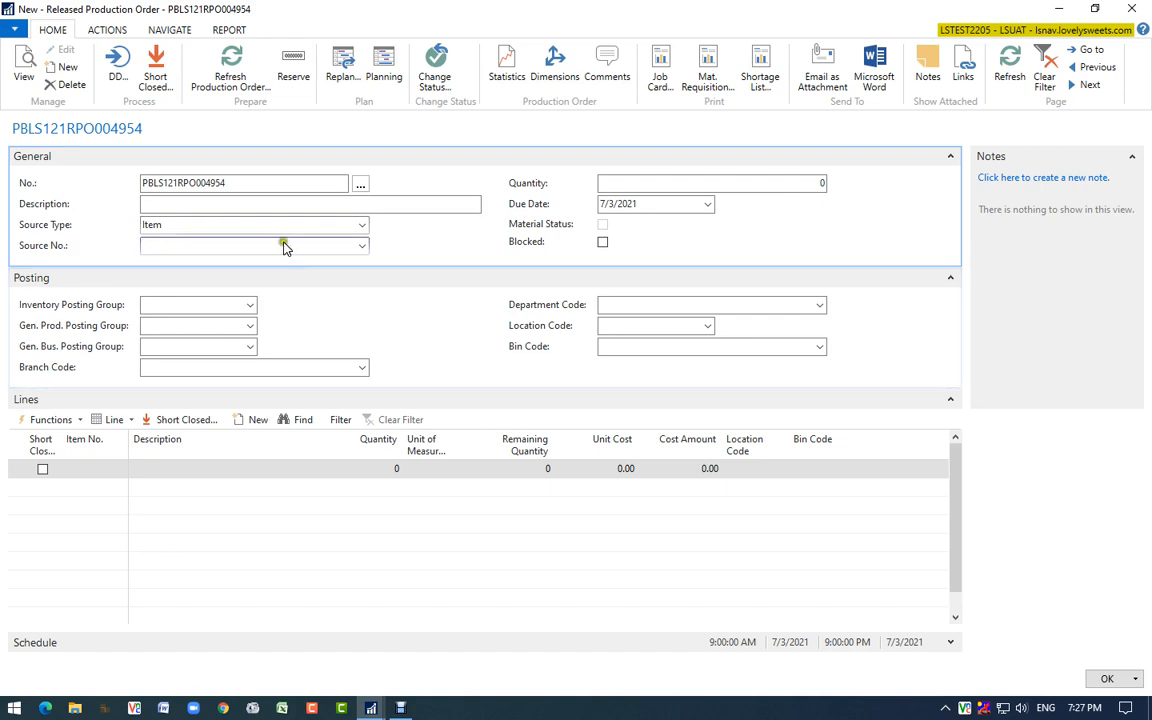
left_click(363, 245)
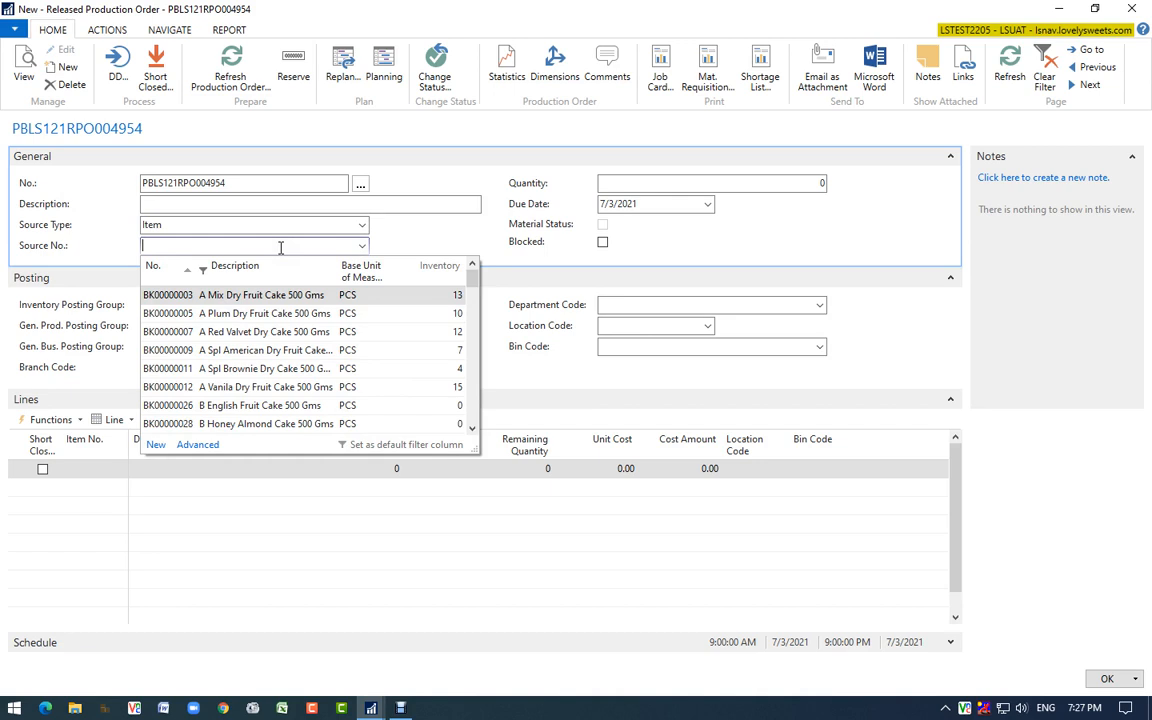
type("rasgu")
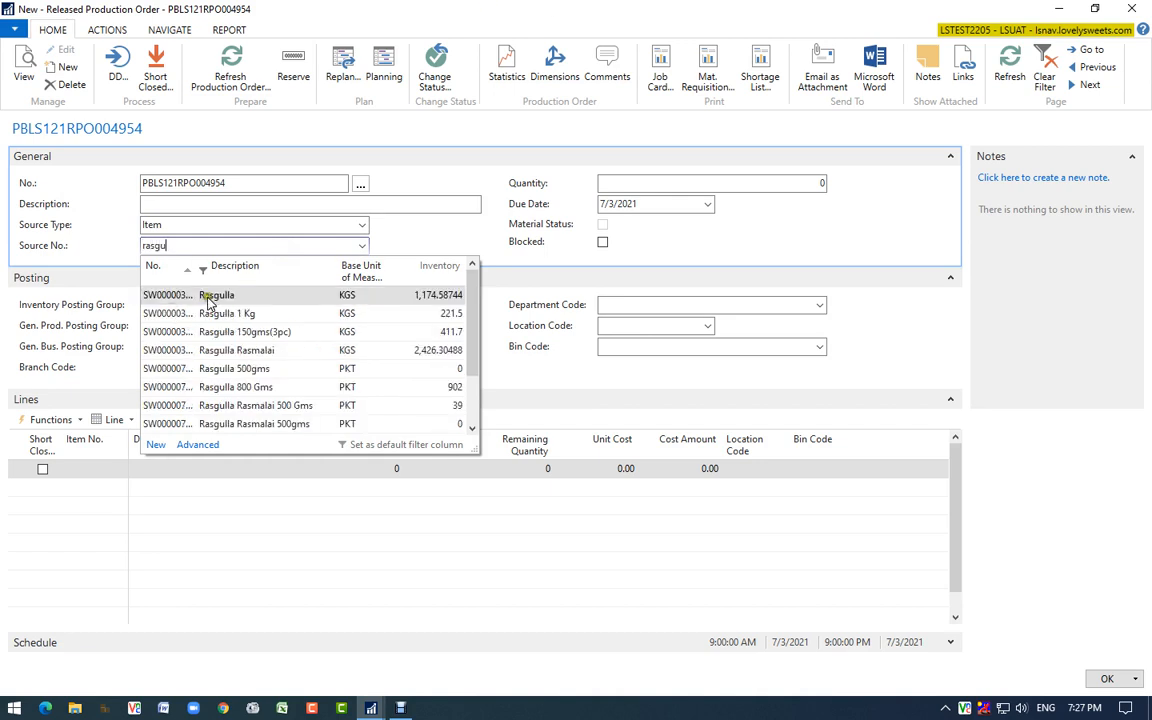
left_click(255, 295)
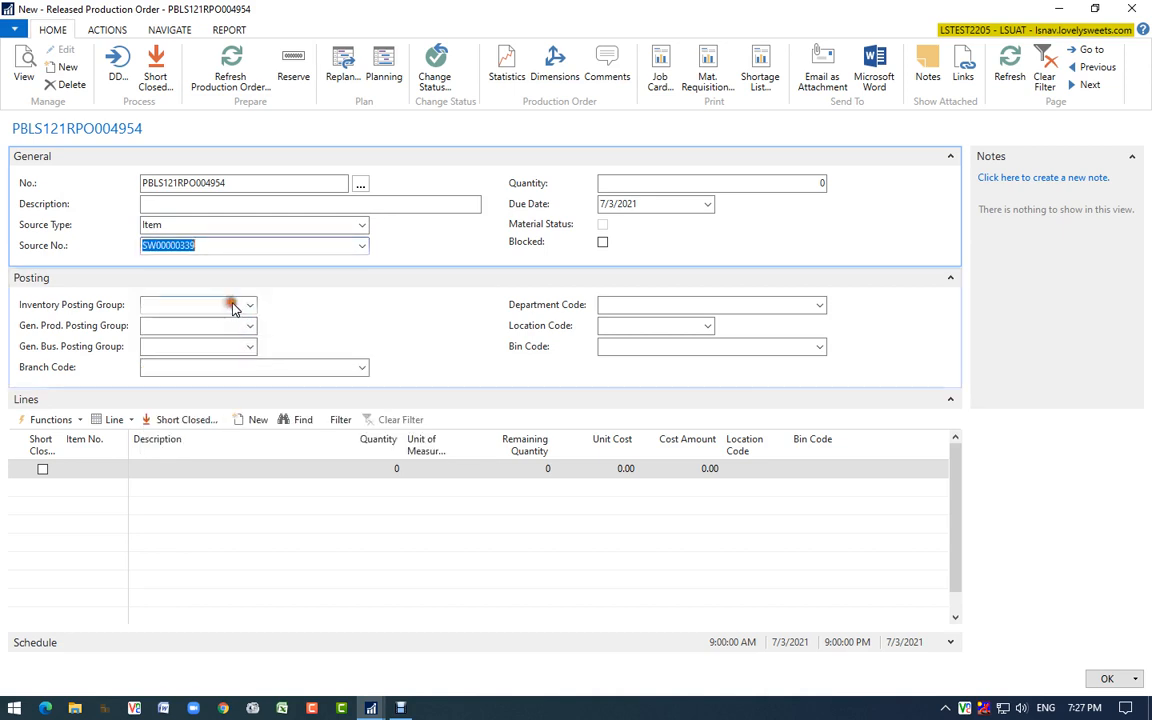
key("Tab")
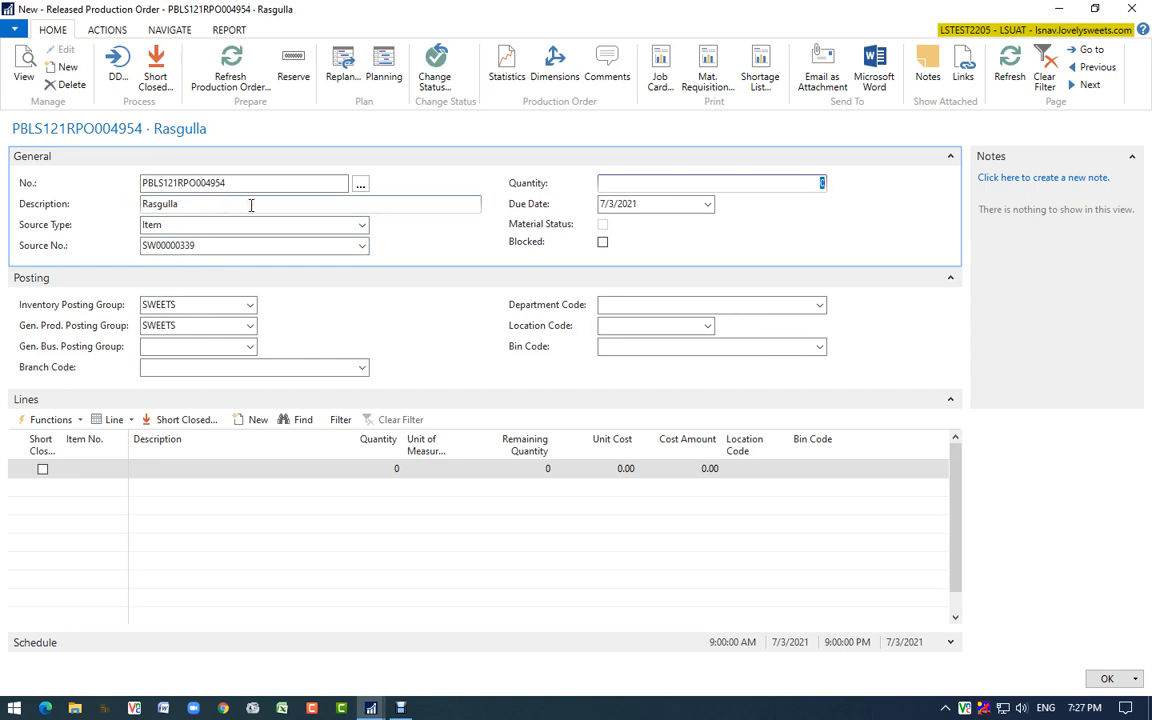
Set the production order's quantity to 100 and keep the default due date
left_click_drag(797, 183, 912, 187)
type("100")
key("Tab")
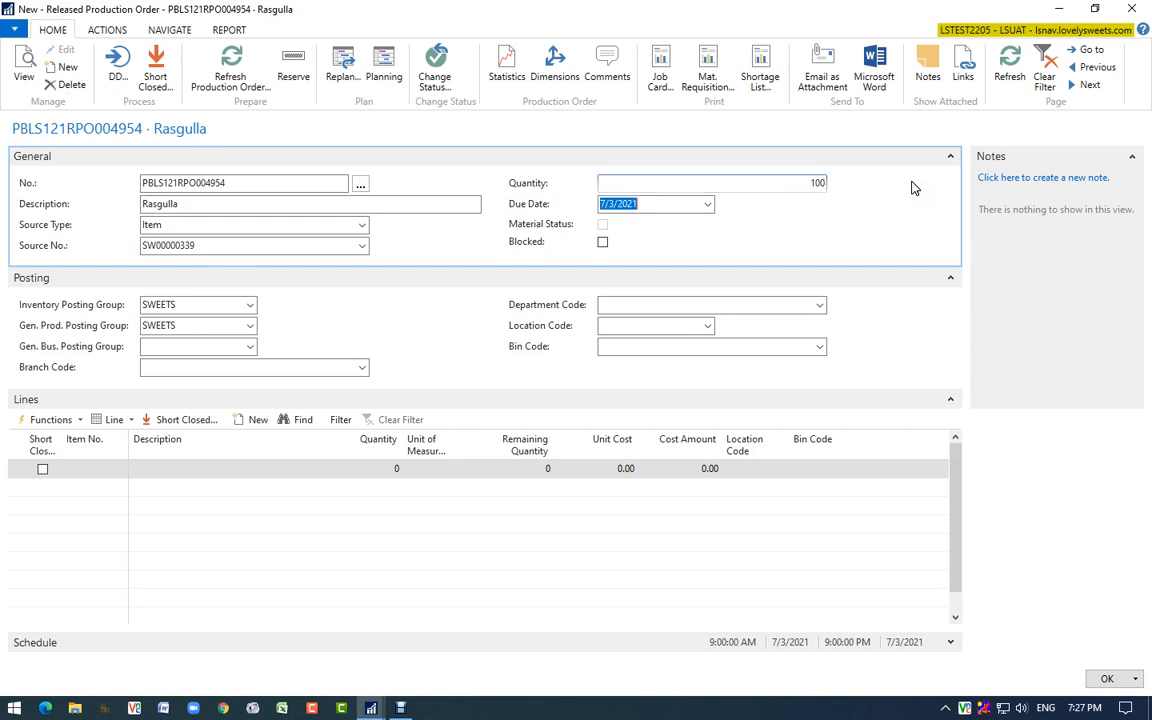
key("Tab")
key("Tab")
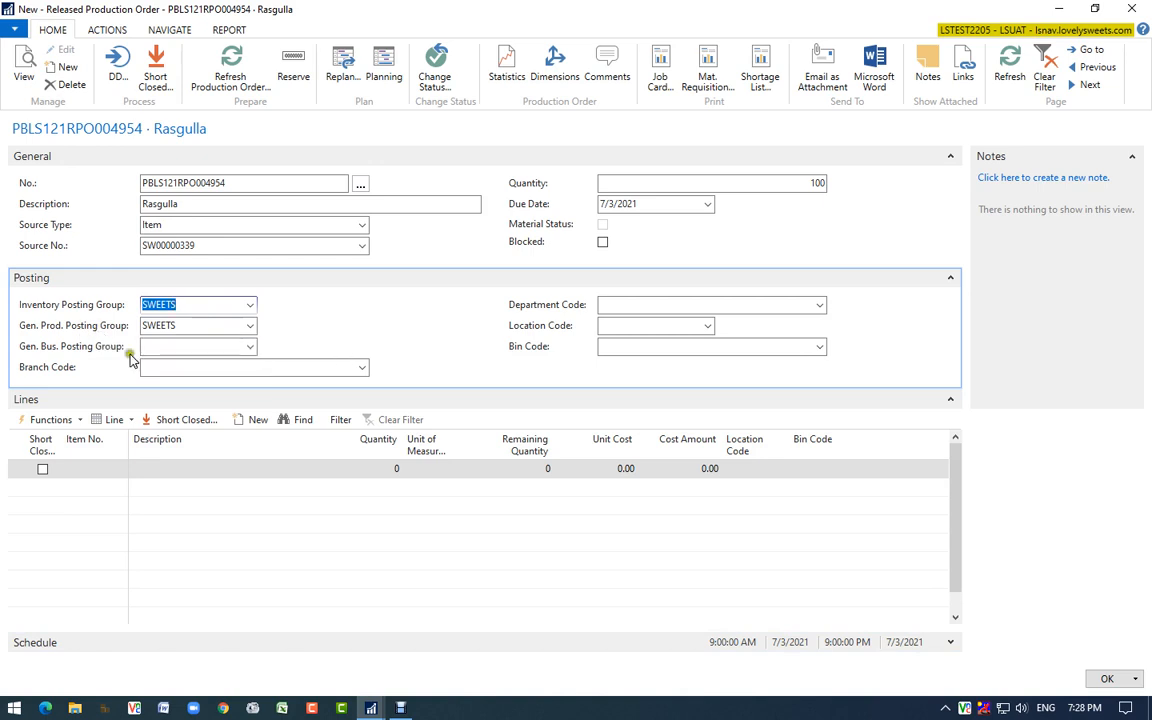
Set the order's Gen. Bus. Posting Group to DOMESTIC
left_click(251, 348)
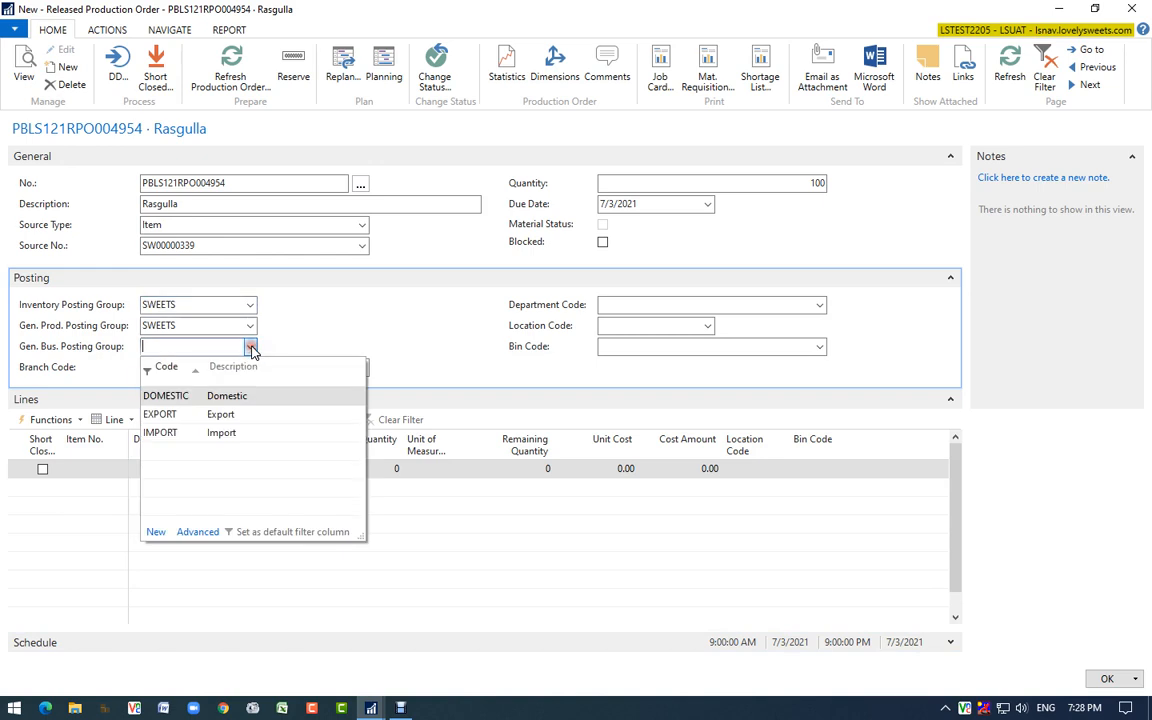
left_click(175, 398)
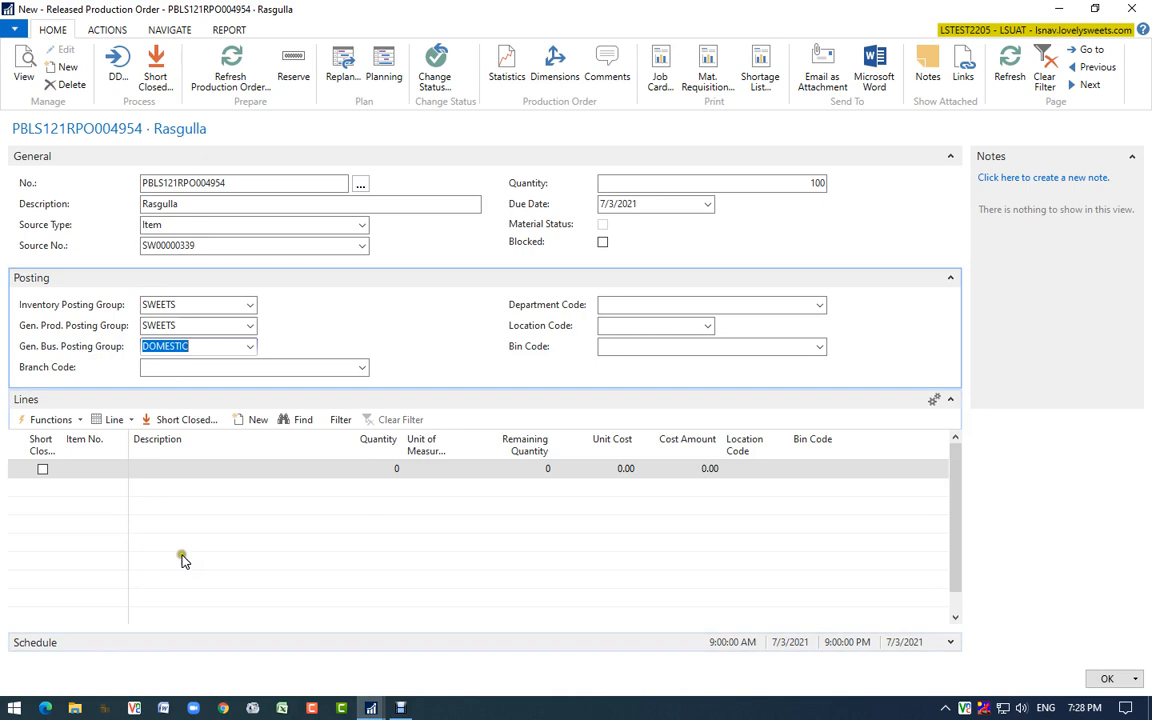
left_click(251, 347)
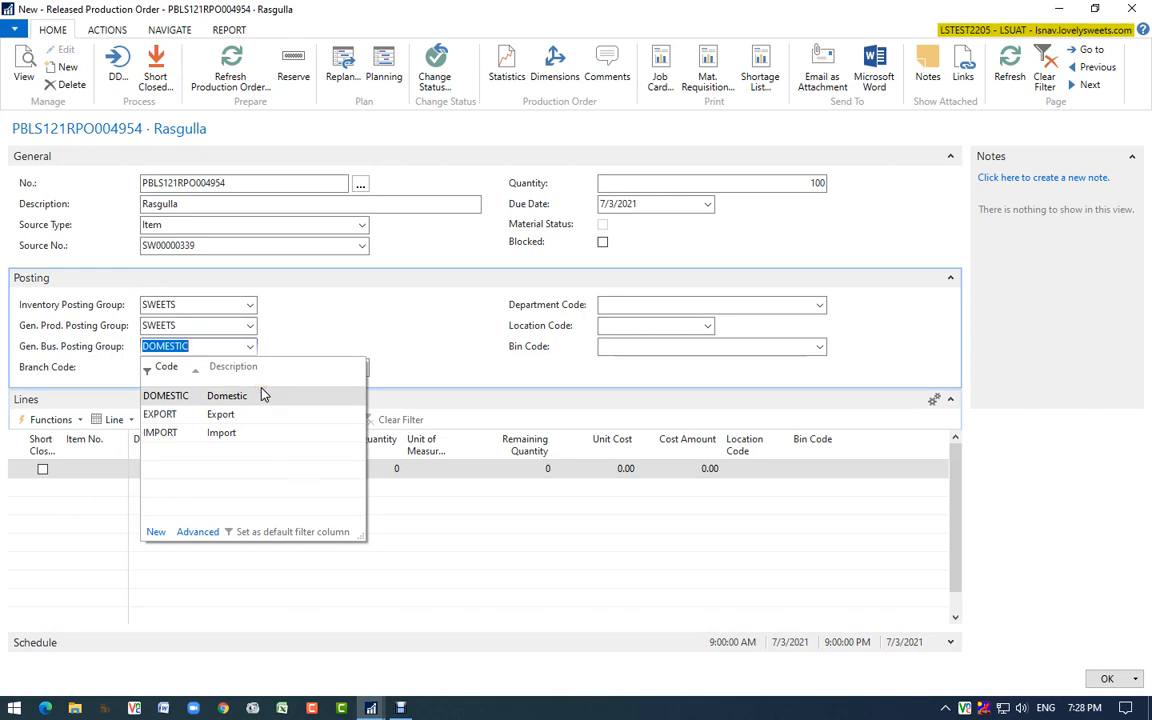
left_click(331, 289)
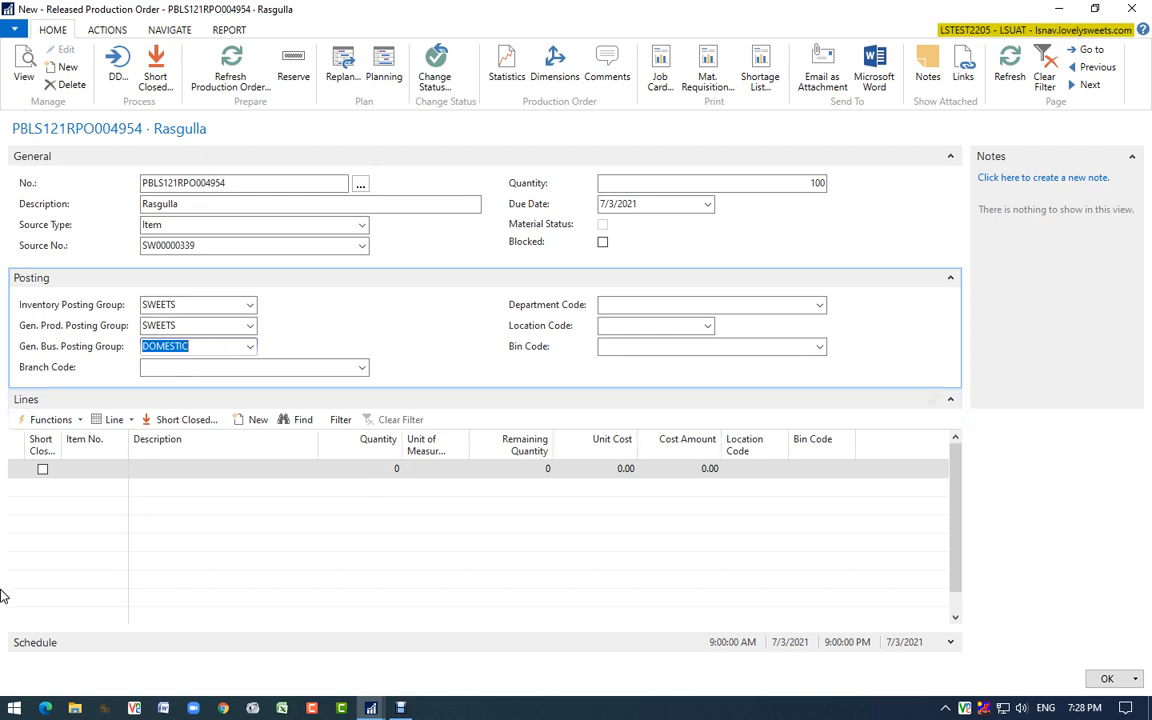
Set the Branch Code to LSFAC001, the LS Factory Nakodar Road
left_click(272, 366)
left_click(362, 367)
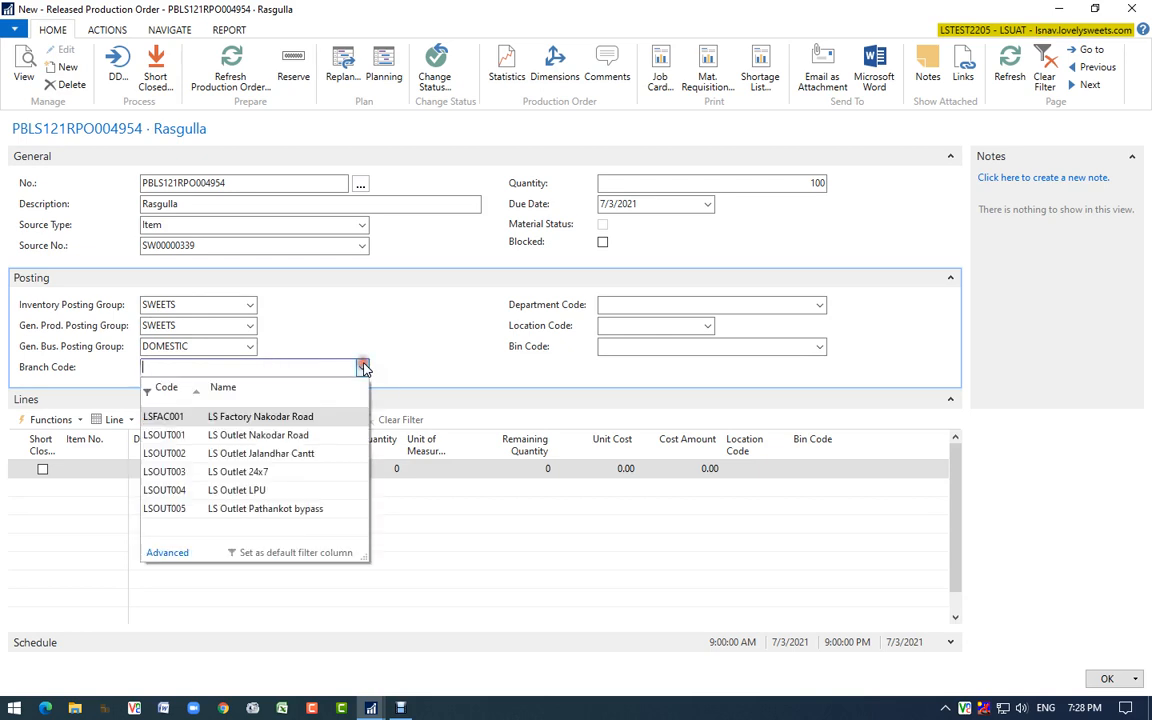
left_click(288, 417)
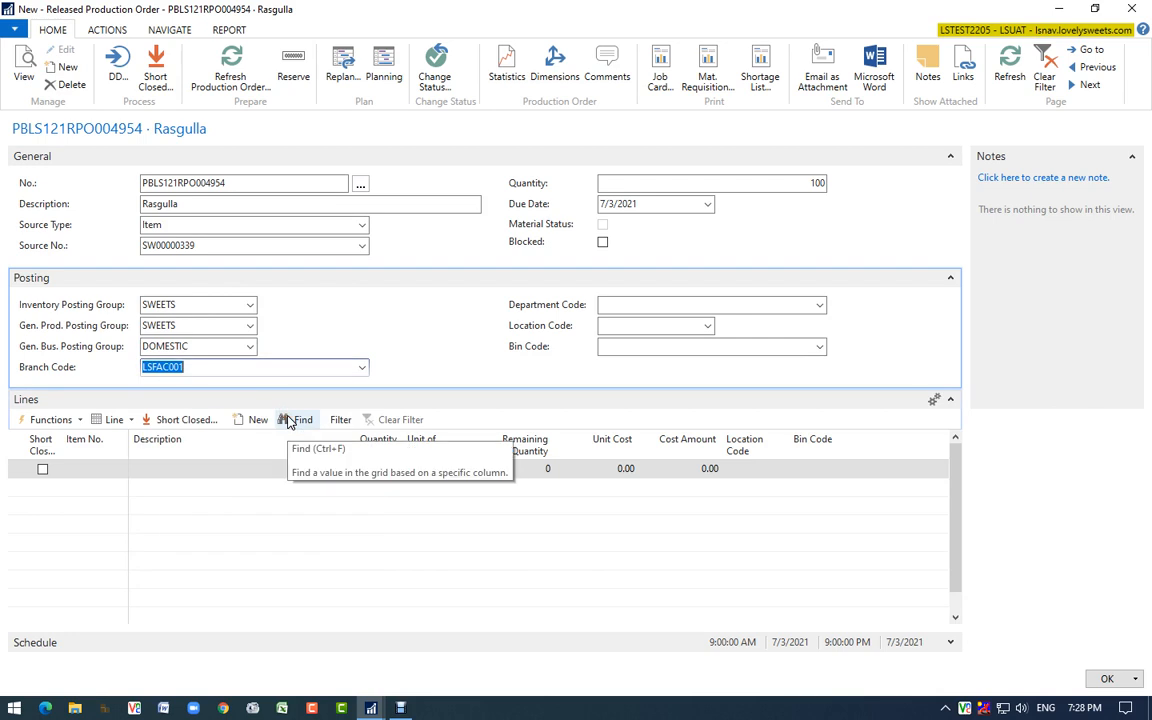
Look up departments by name with "prod" and set the Department Code to 3000, Production Department
left_click(821, 305)
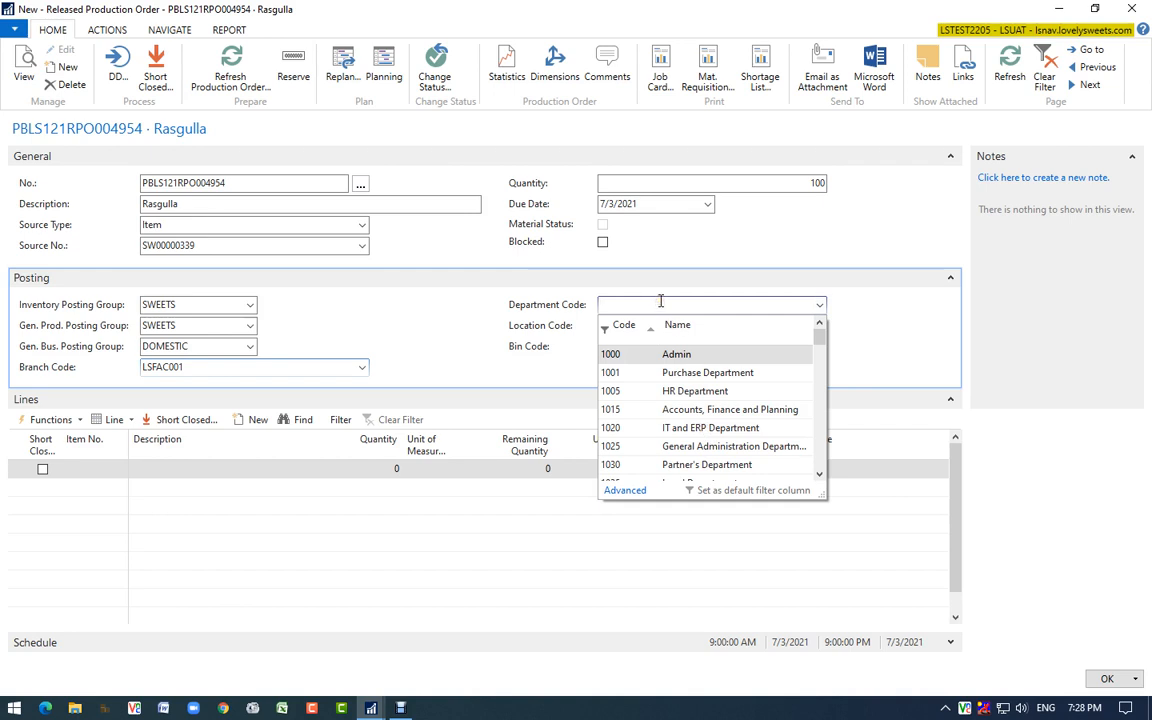
type("prod")
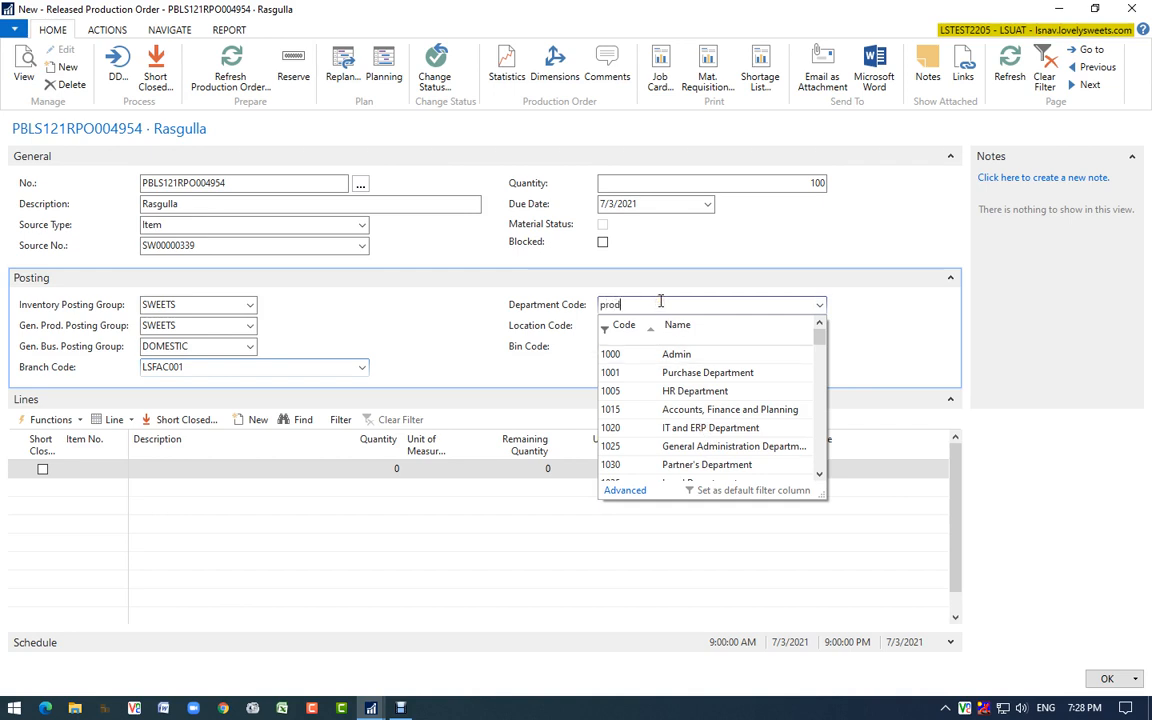
left_click(684, 324)
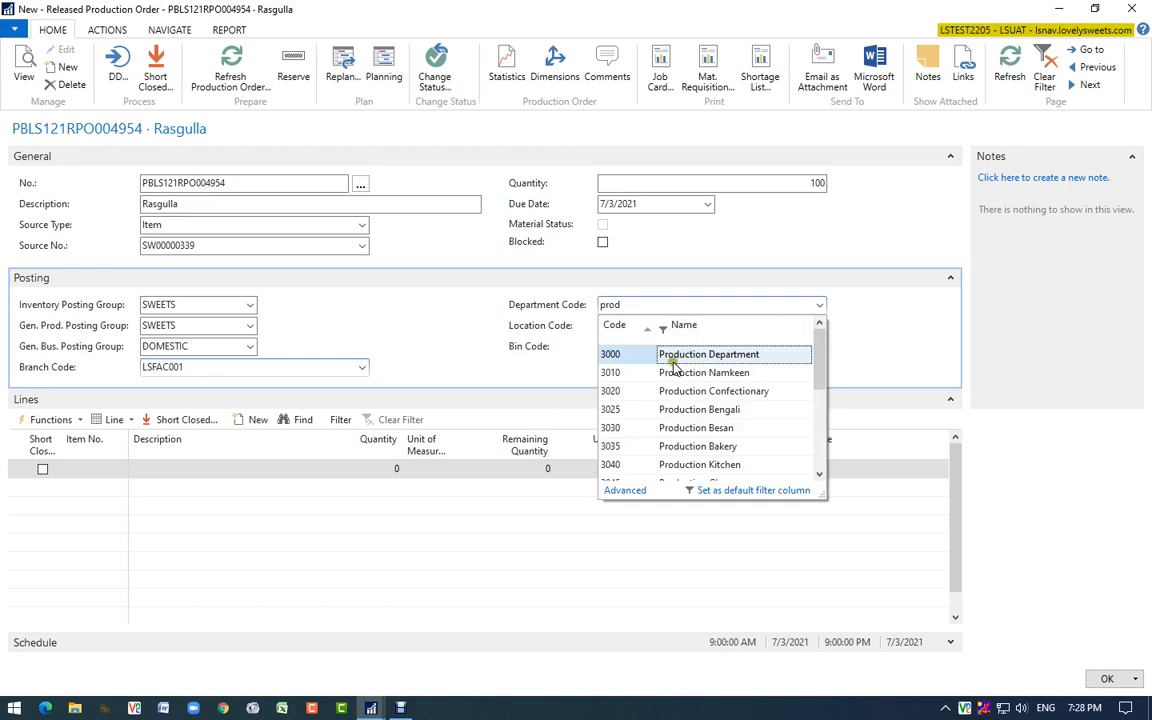
left_click(730, 358)
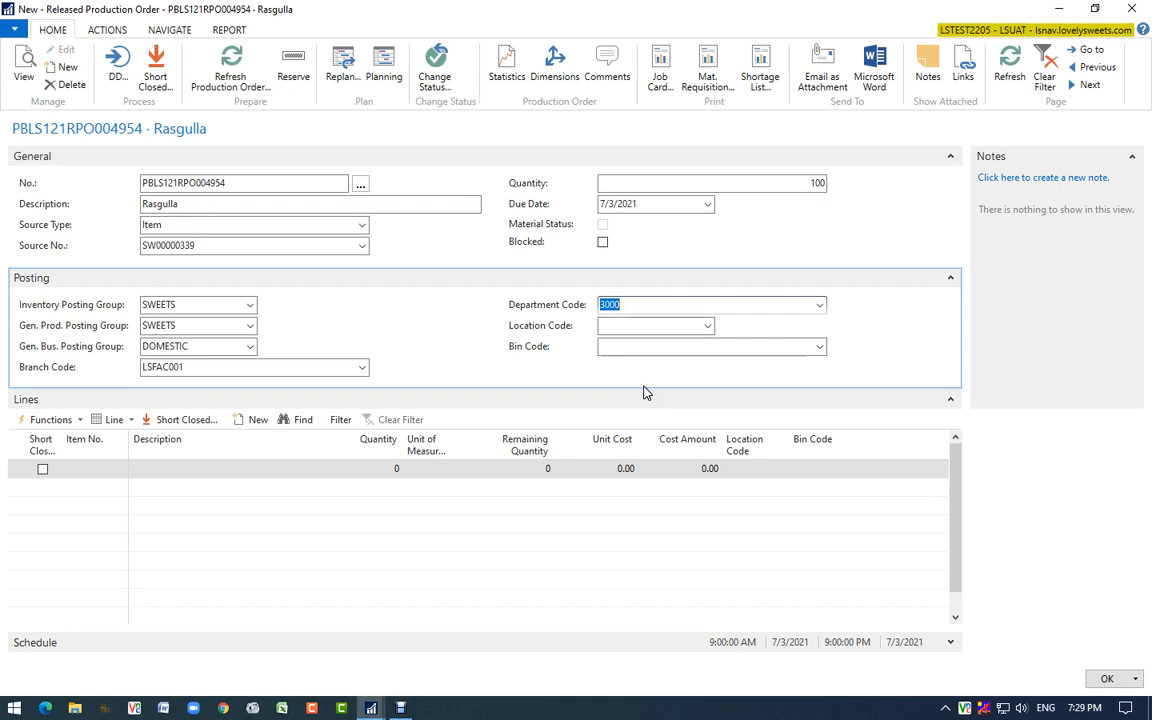
Set the Location Code to LSFAC001 and the Bin Code to CENTRAL PRODUCTION
left_click(704, 327)
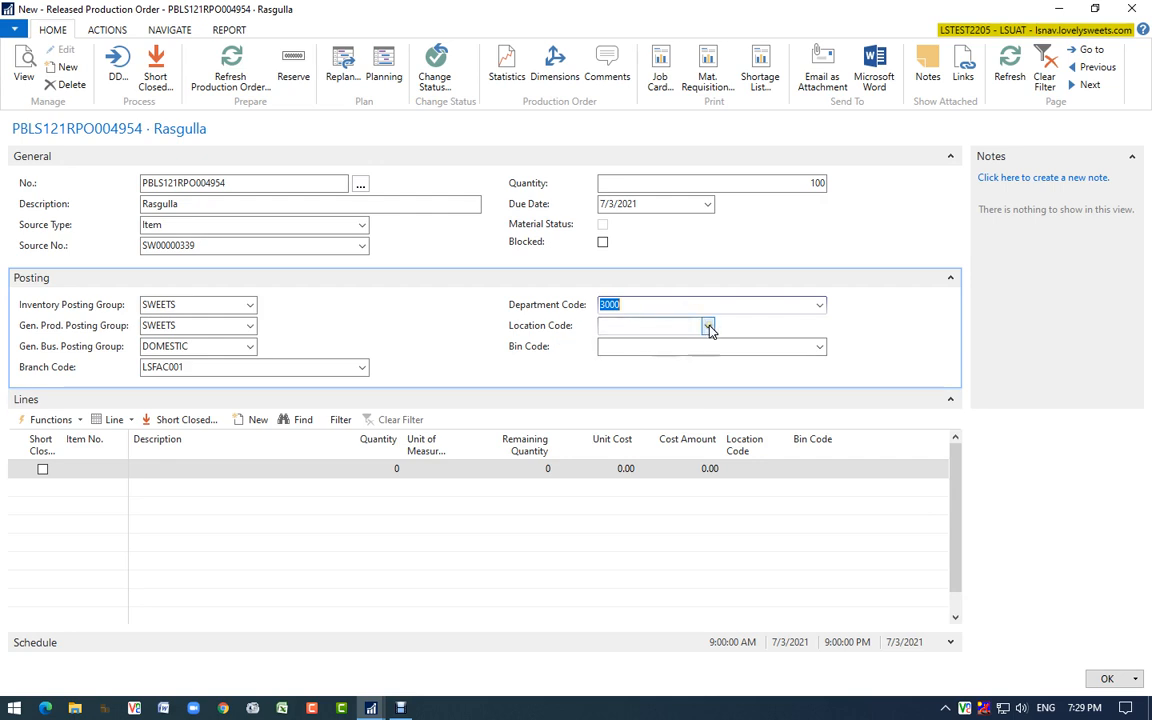
left_click(708, 327)
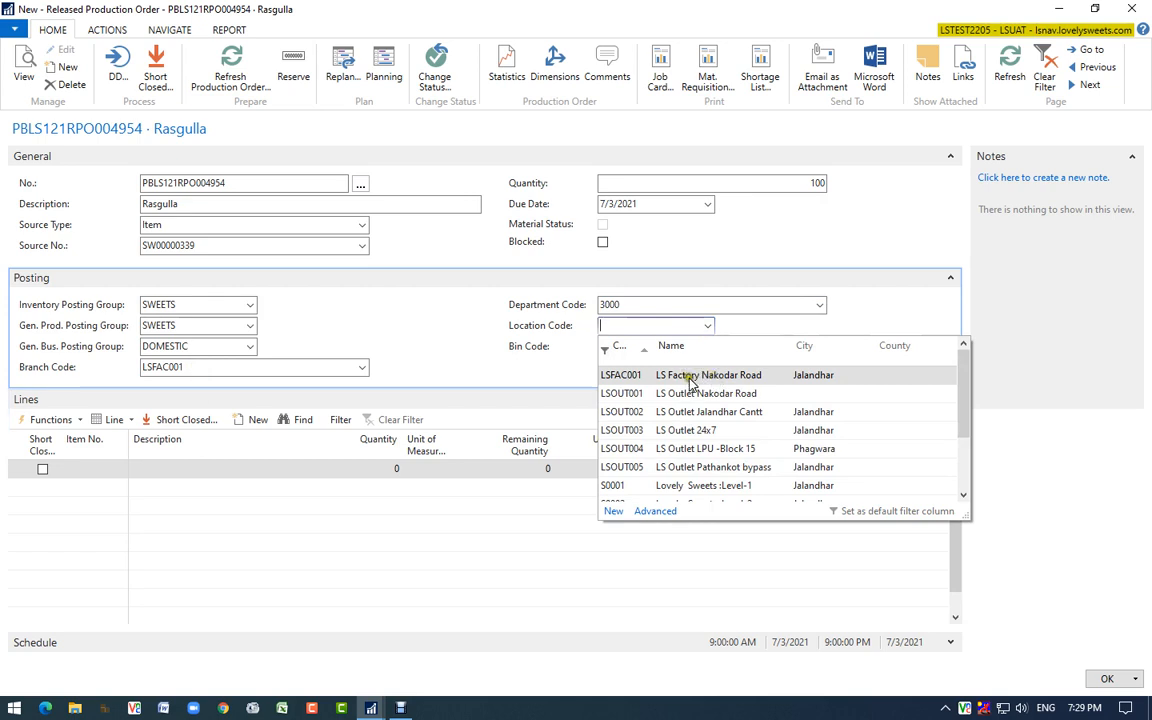
left_click(726, 376)
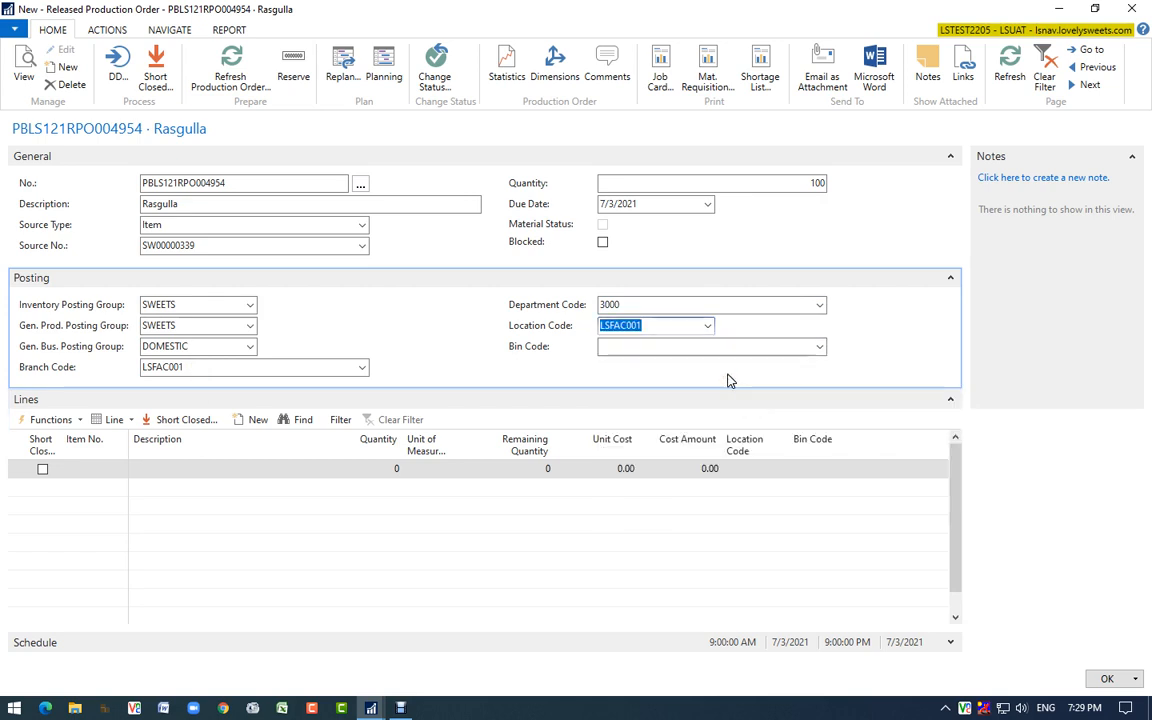
left_click(819, 347)
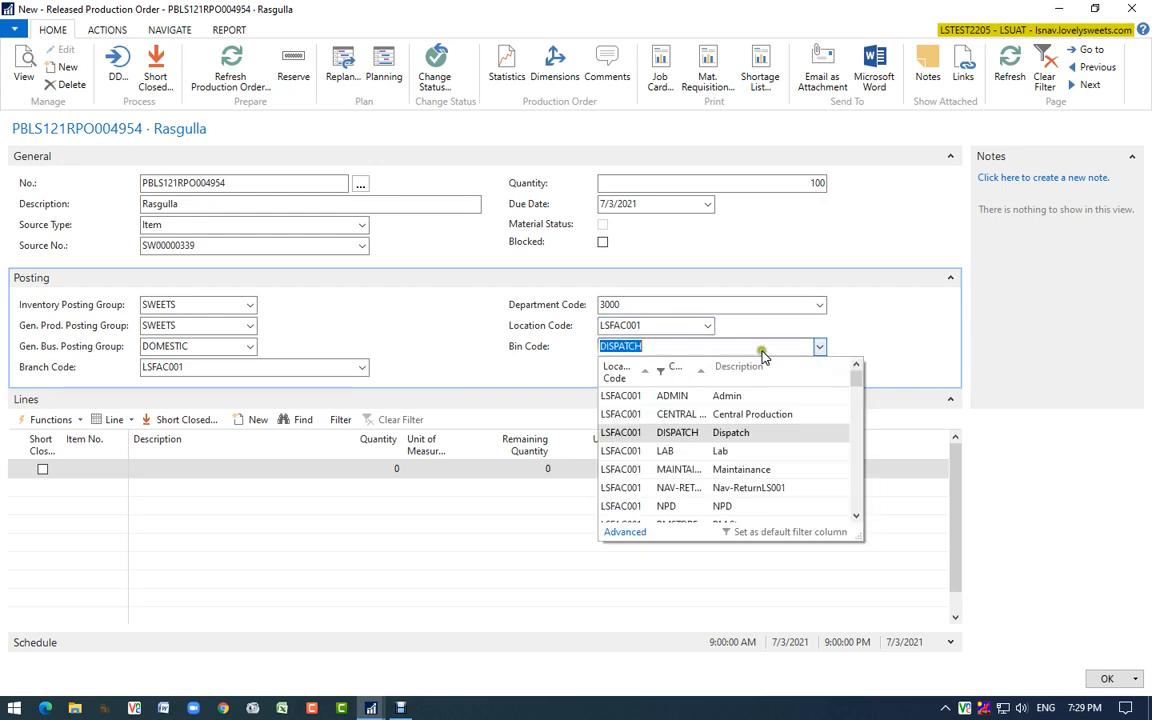
left_click(758, 418)
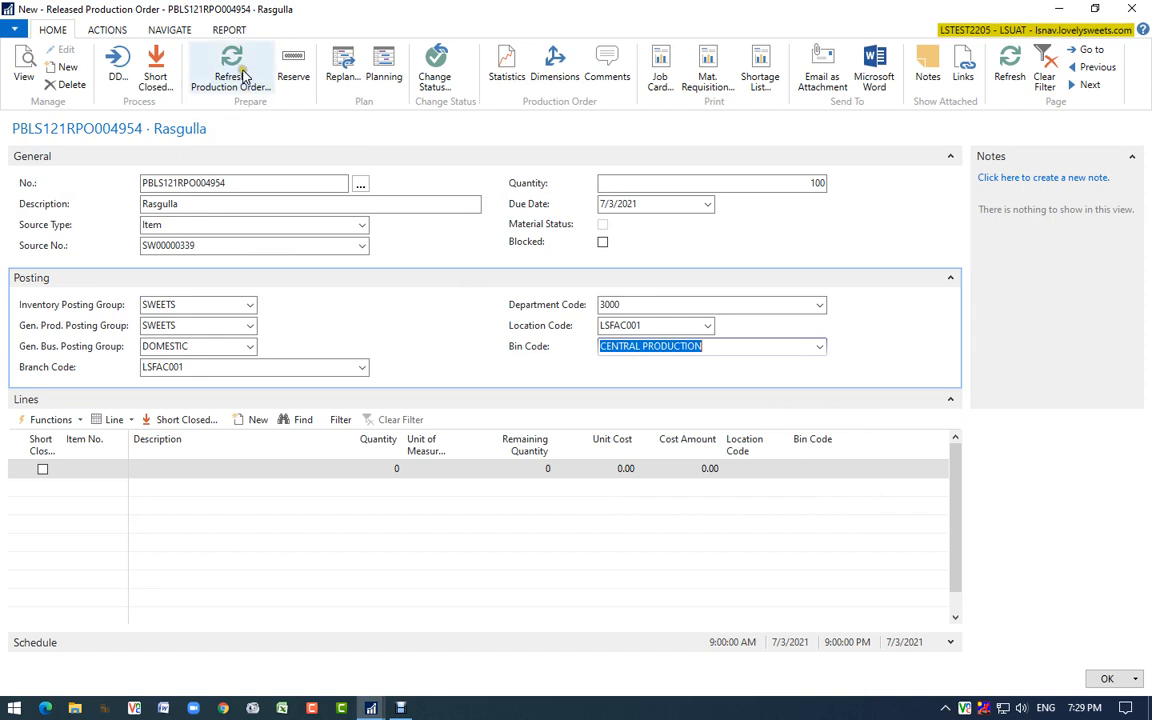
Refresh the production order with Back scheduling, calculating lines, routings and component need, and close the order with OK
left_click(243, 76)
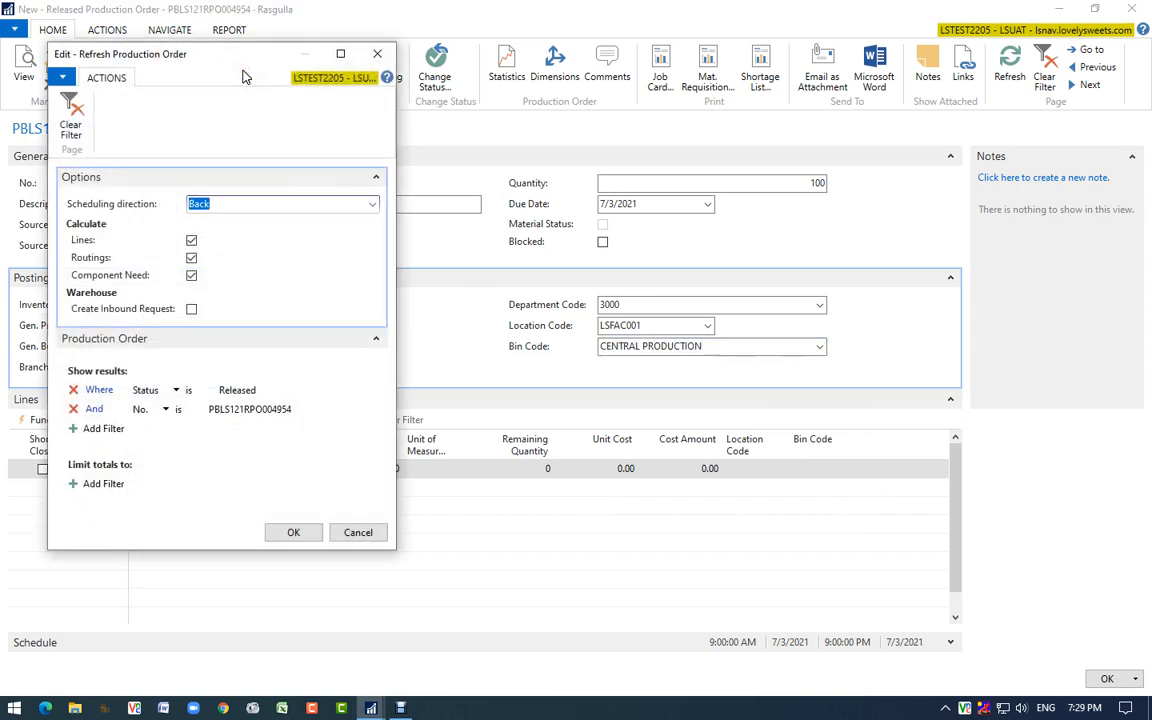
left_click(300, 532)
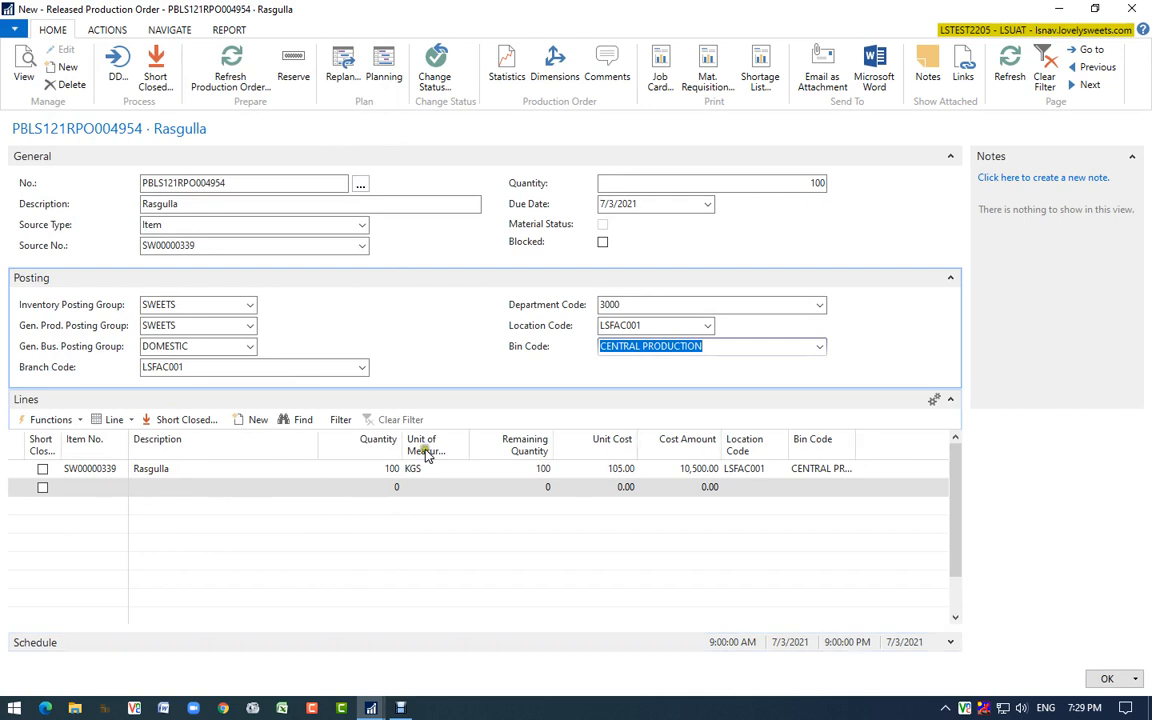
left_click(1106, 679)
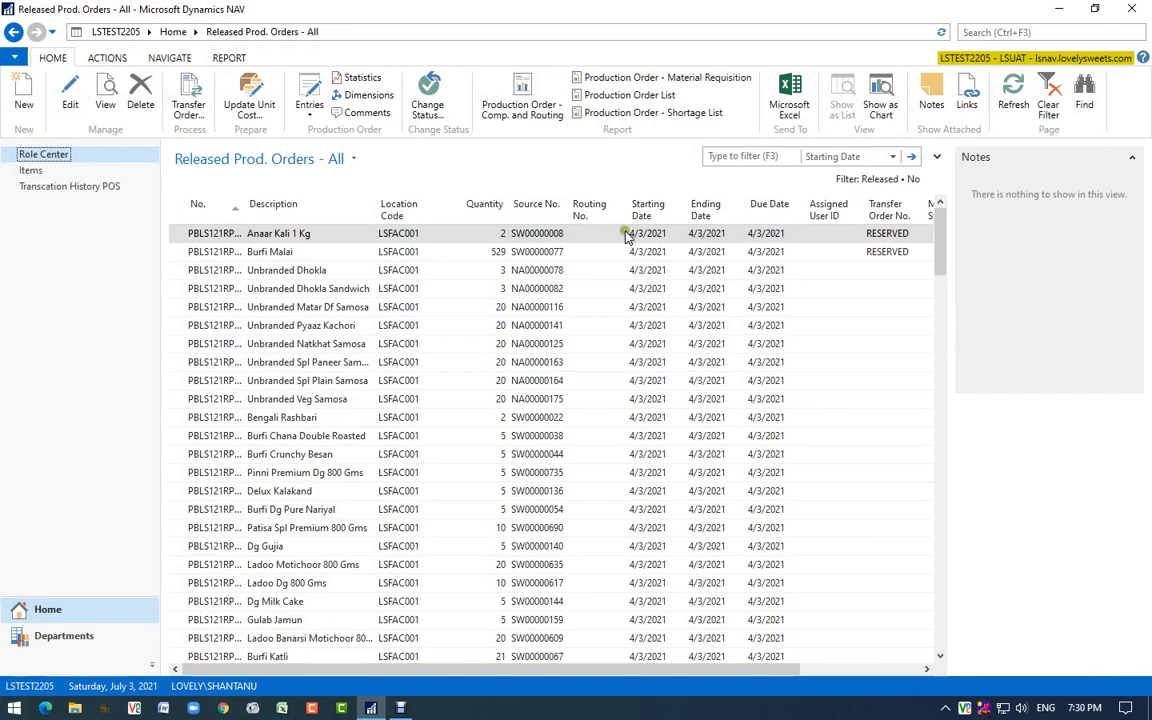
Filter the released production orders by Starting Date for today, 07/03/21
left_click(893, 157)
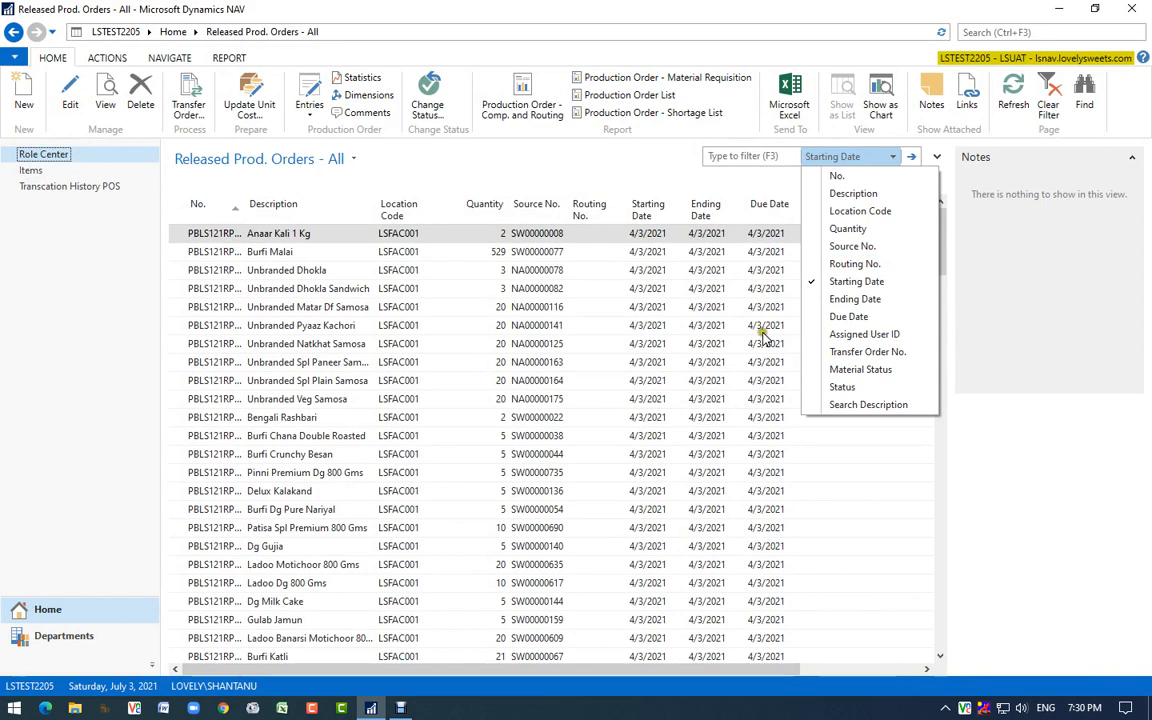
left_click(847, 284)
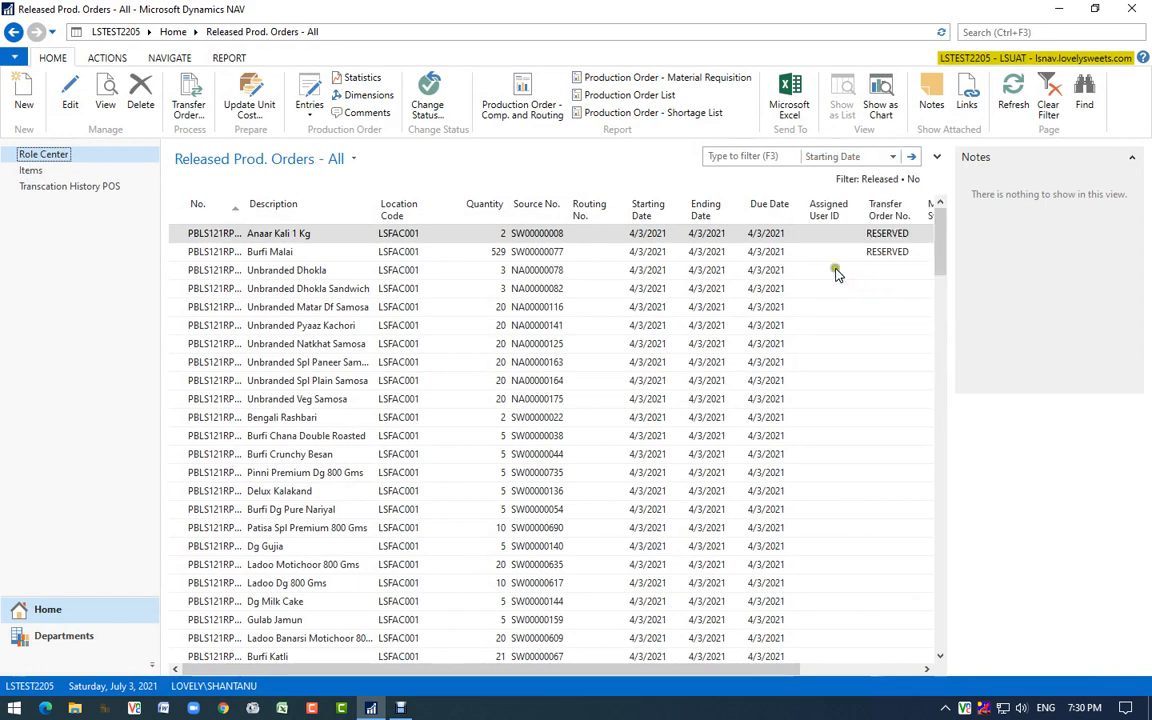
left_click(747, 157)
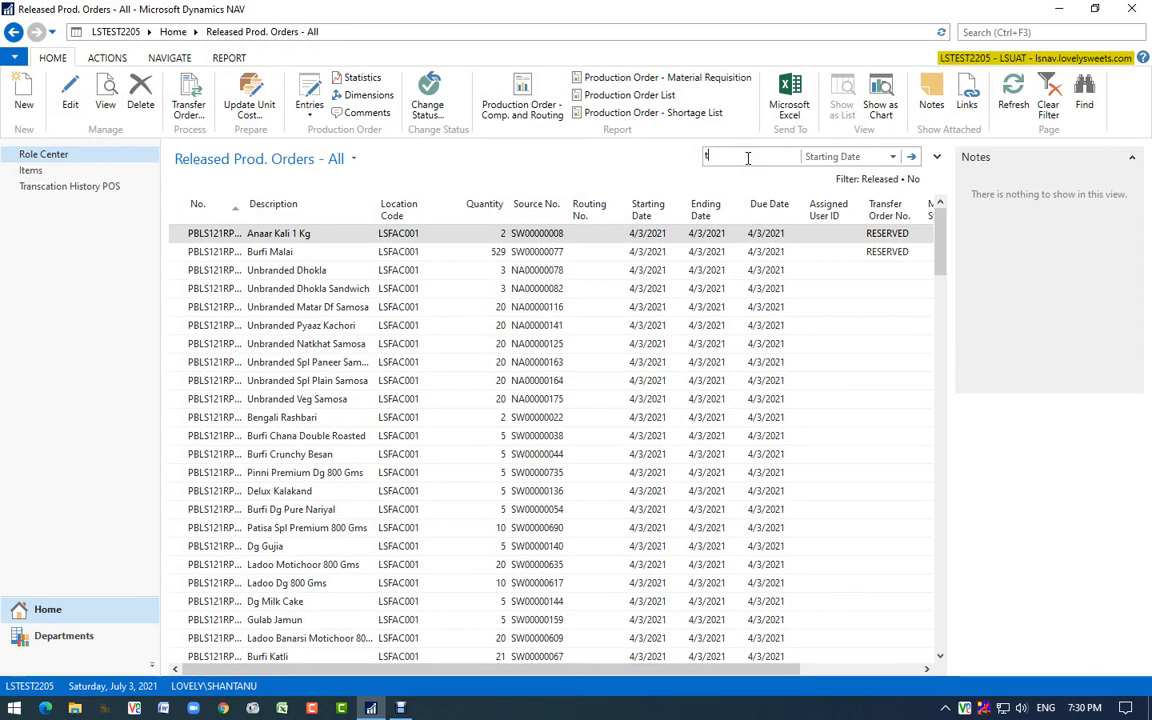
type("t")
key("Return")
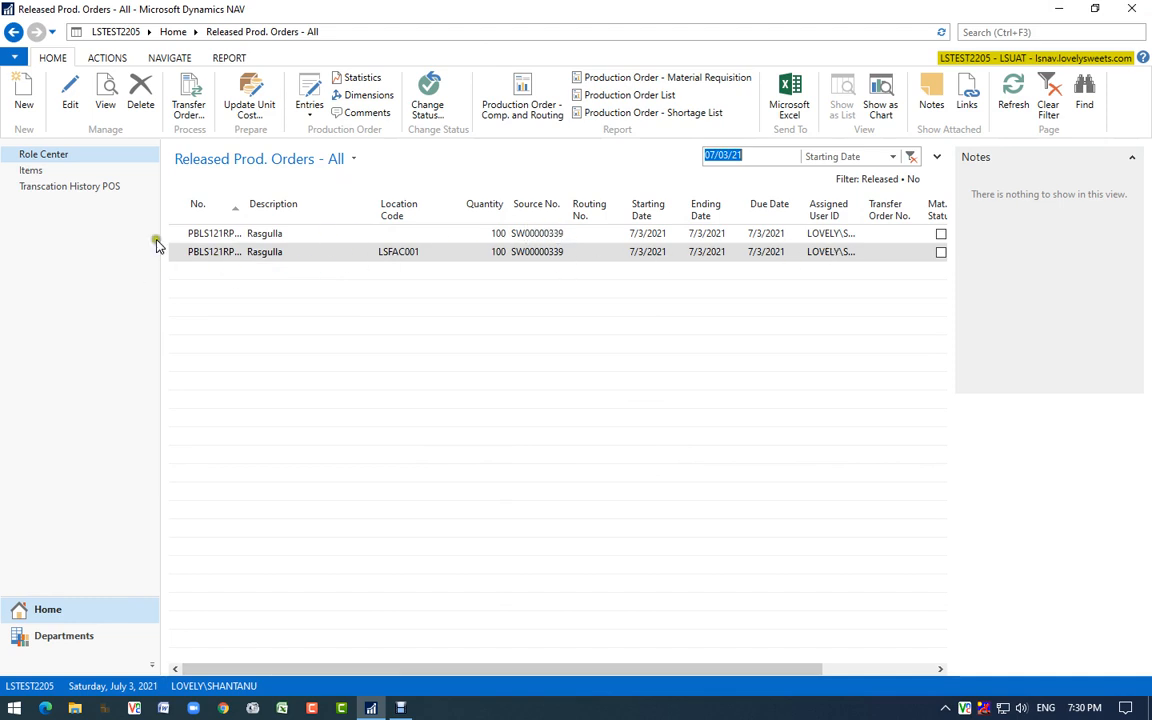
Open the Rasgulla order at location LSFAC001 to review its posting details and line, and return to the Production Planner role center
double_click(212, 253)
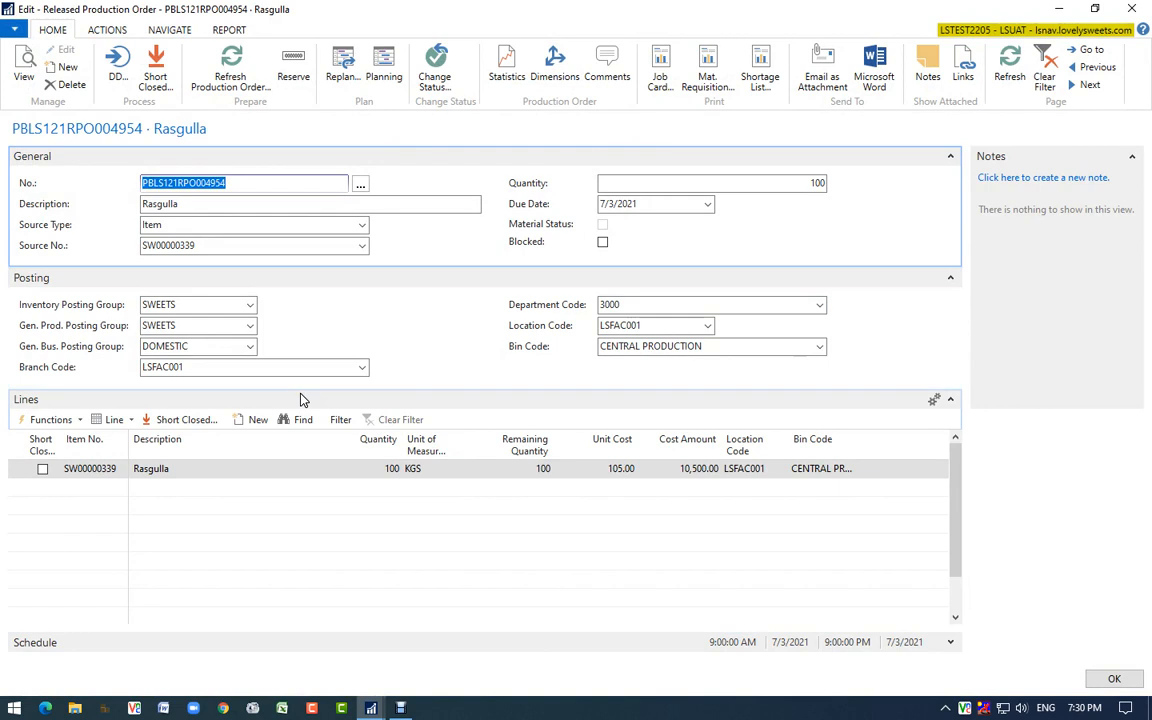
key("Escape")
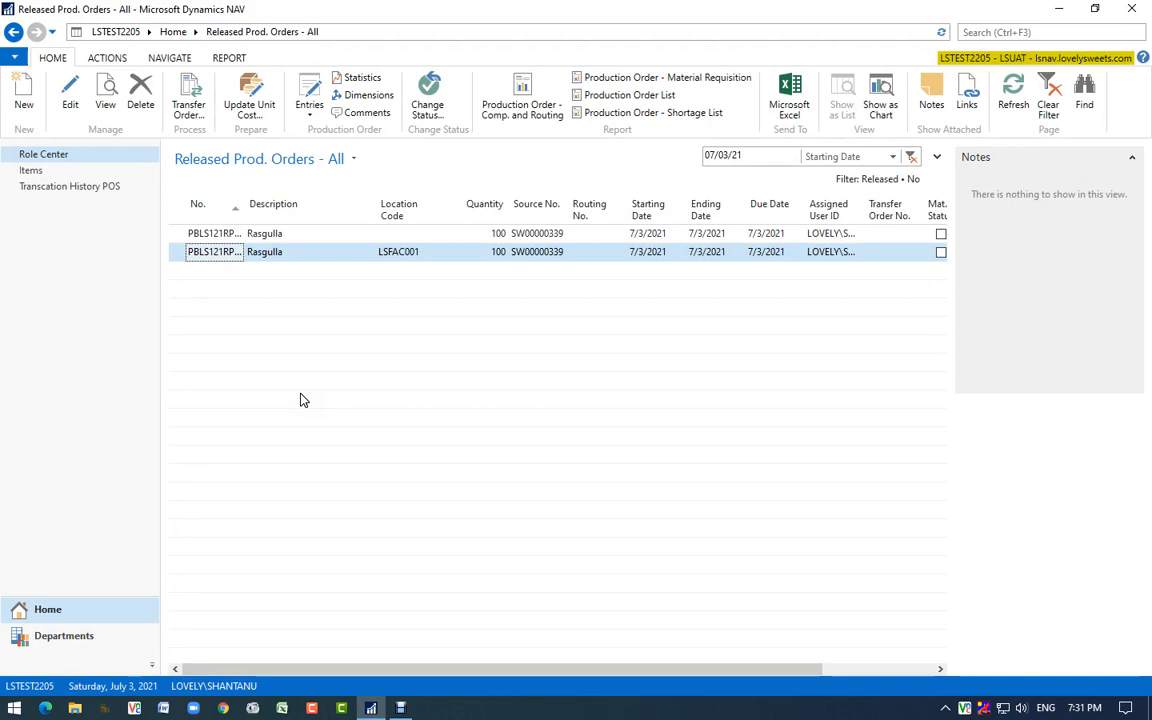
left_click(14, 34)
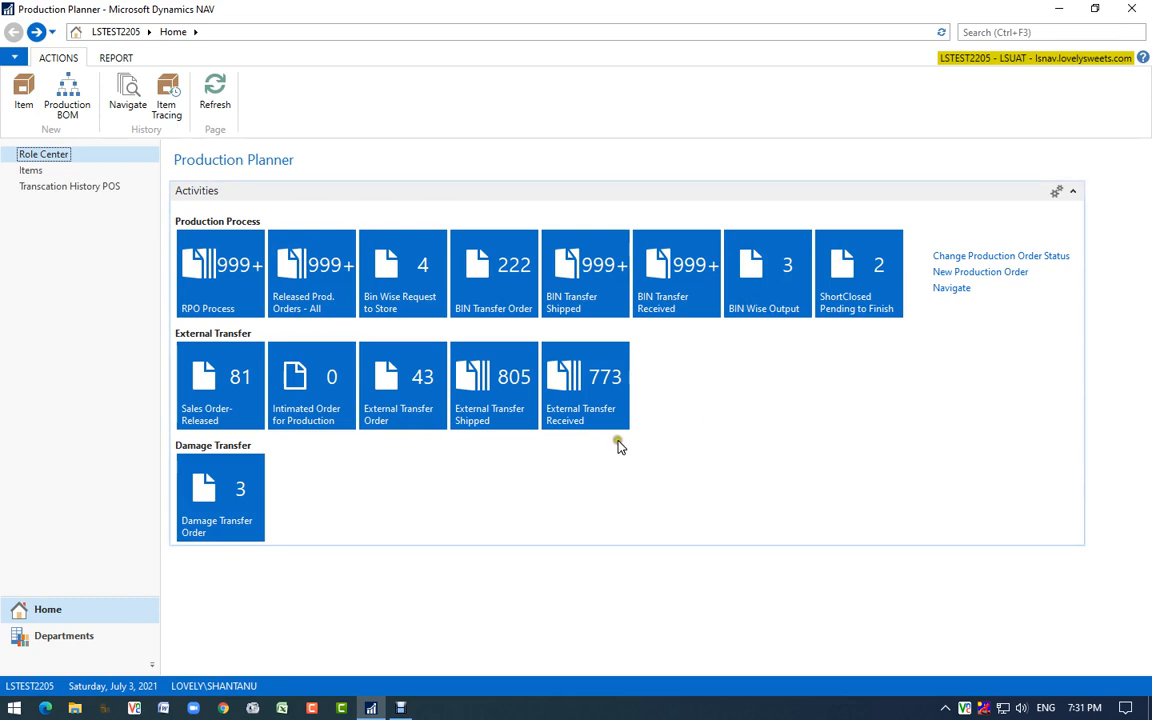
Open BIN Wise Output and bring up the output lines of the Central Production bin at LSFAC001
left_click(782, 299)
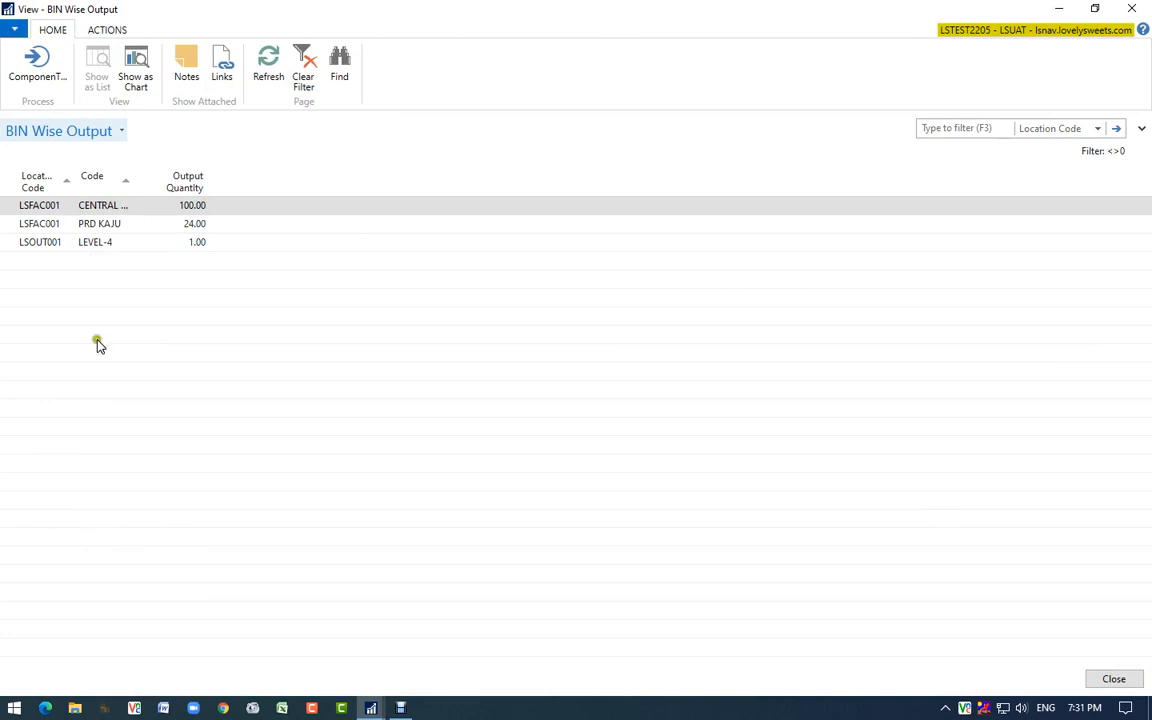
left_click(108, 224)
left_click(101, 242)
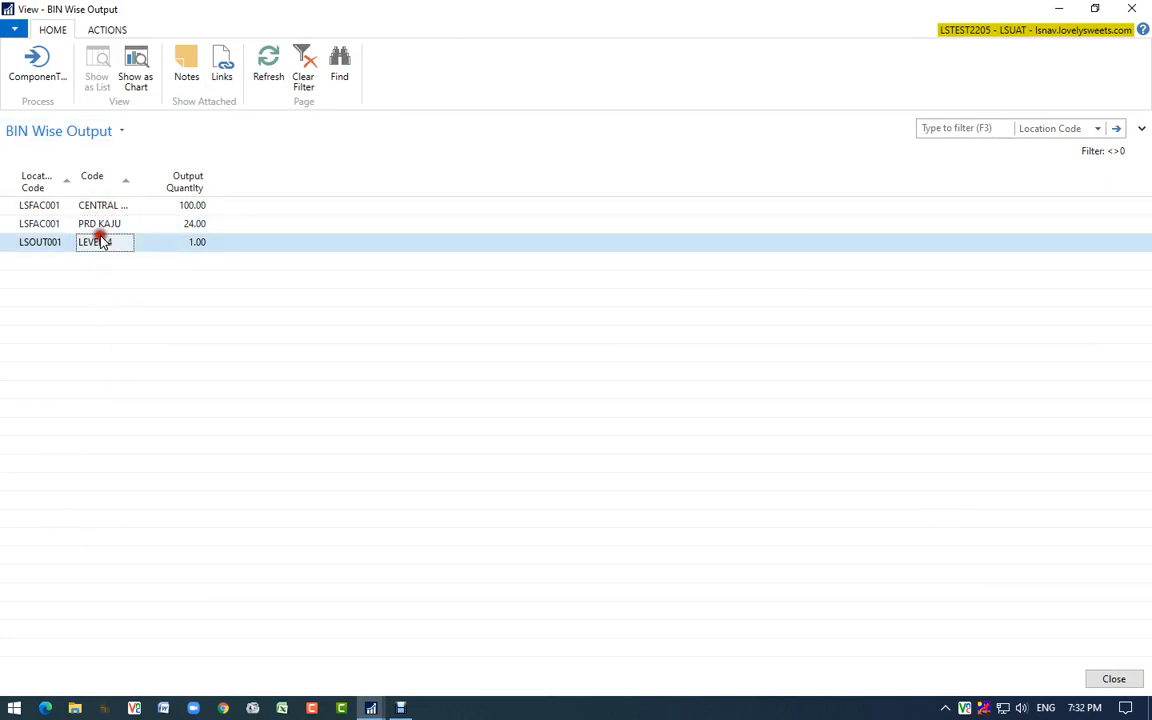
left_click(108, 207)
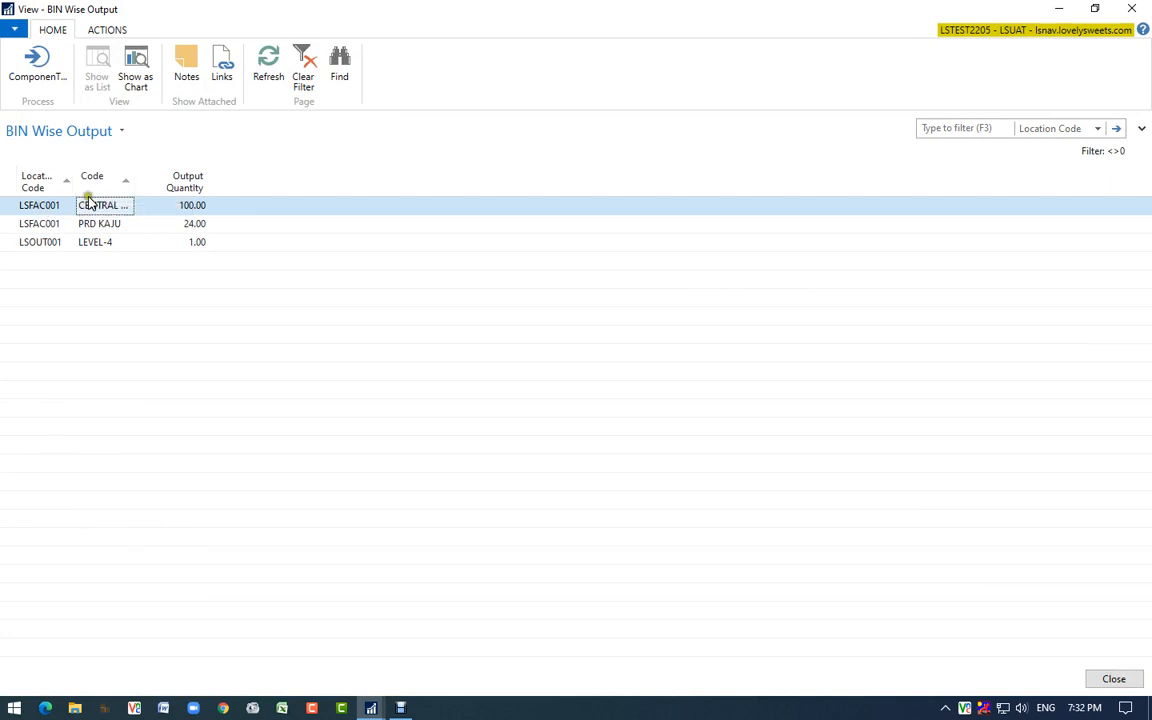
left_click(33, 72)
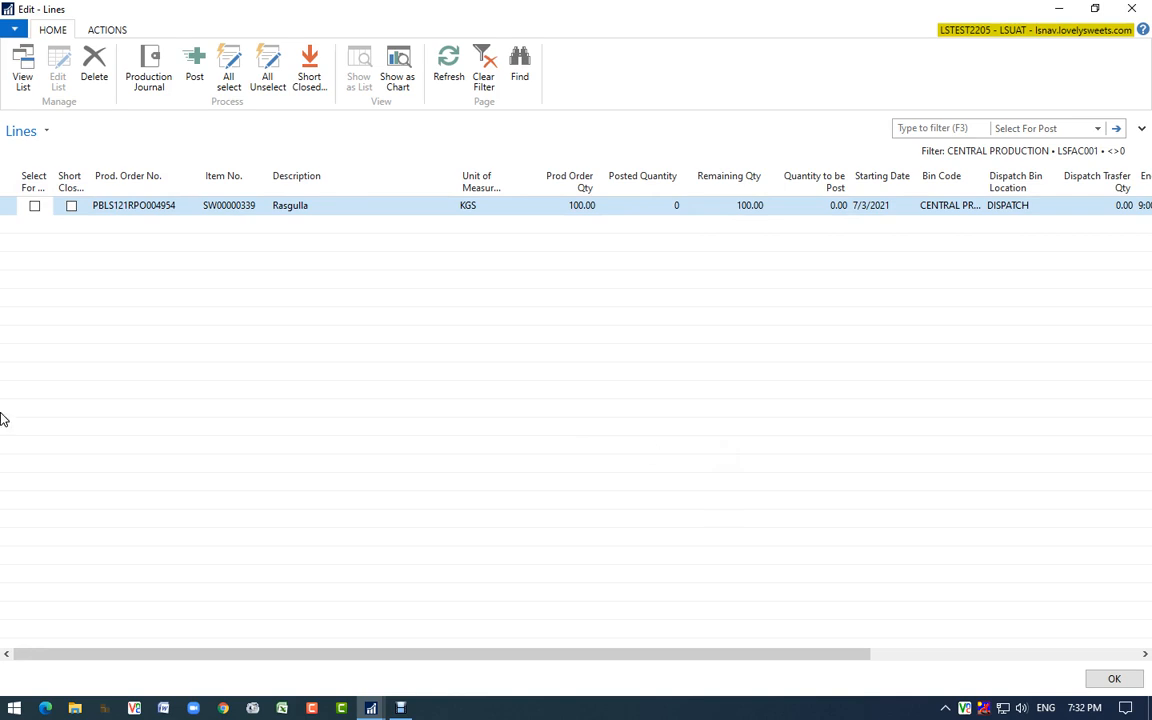
Select the Rasgulla line for posting and set both its Quantity to be Post and its Dispatch Transfer Qty to 50
left_click(34, 206)
left_click(818, 206)
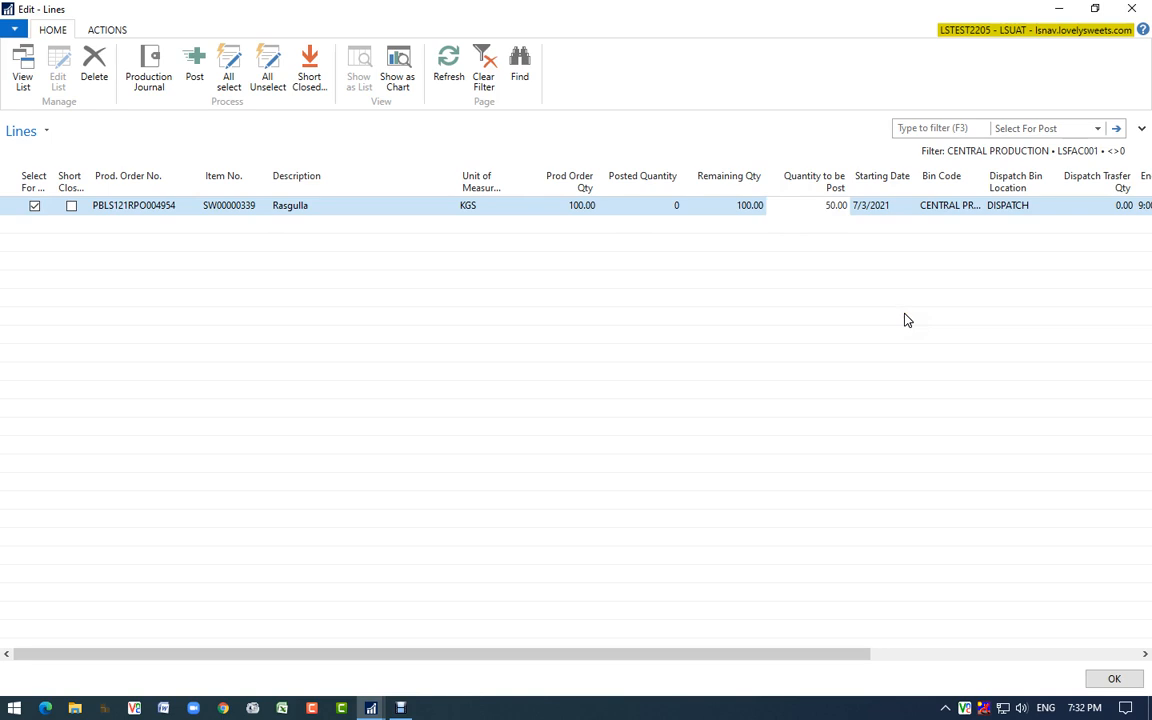
left_click_drag(779, 655, 1037, 625)
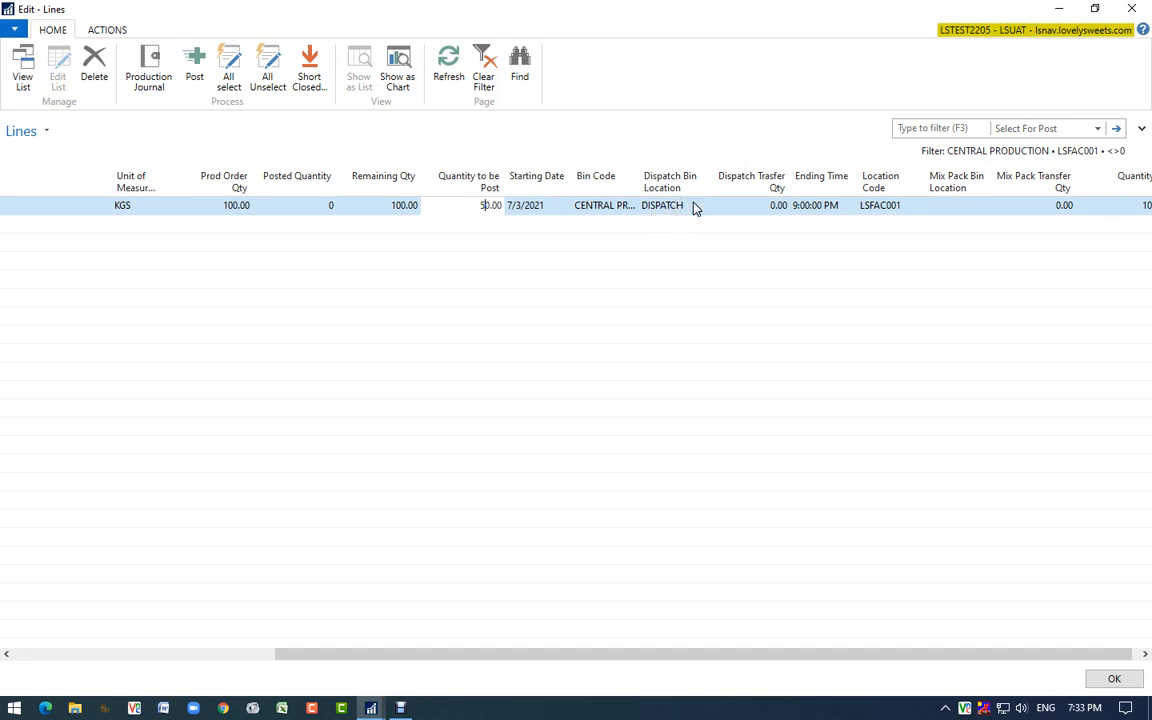
left_click(1, 547)
left_click(83, 434)
left_click(83, 434)
left_click(85, 467)
left_click(768, 207)
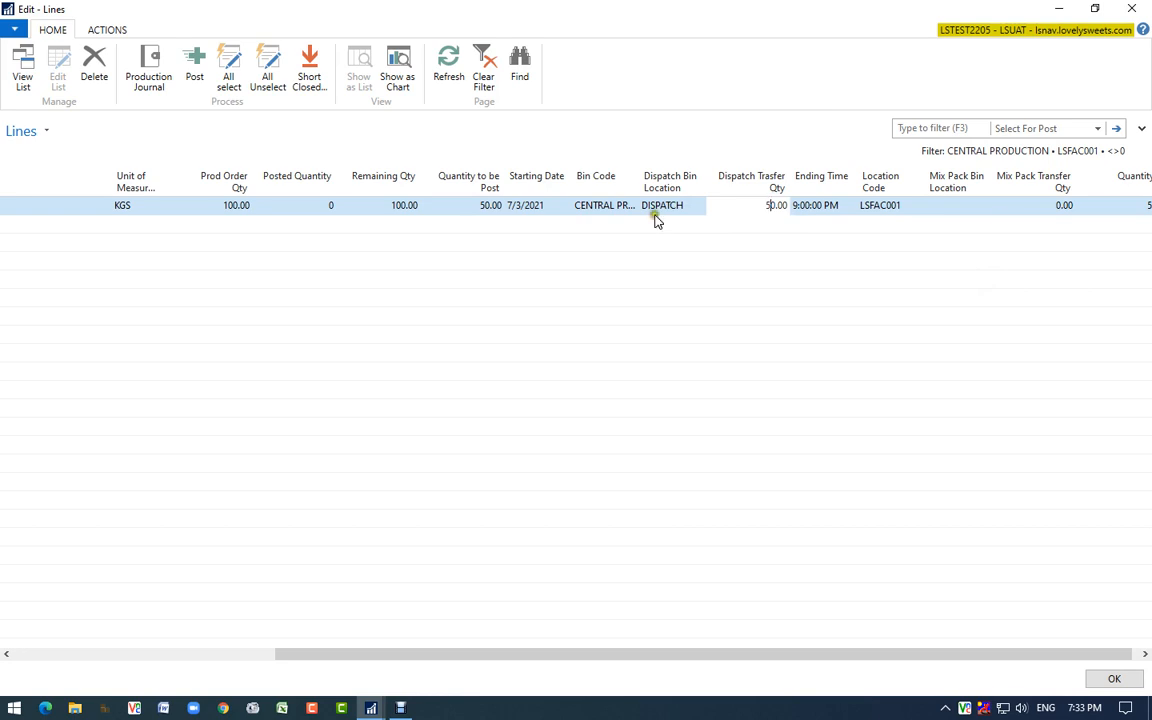
left_click_drag(790, 650, 941, 663)
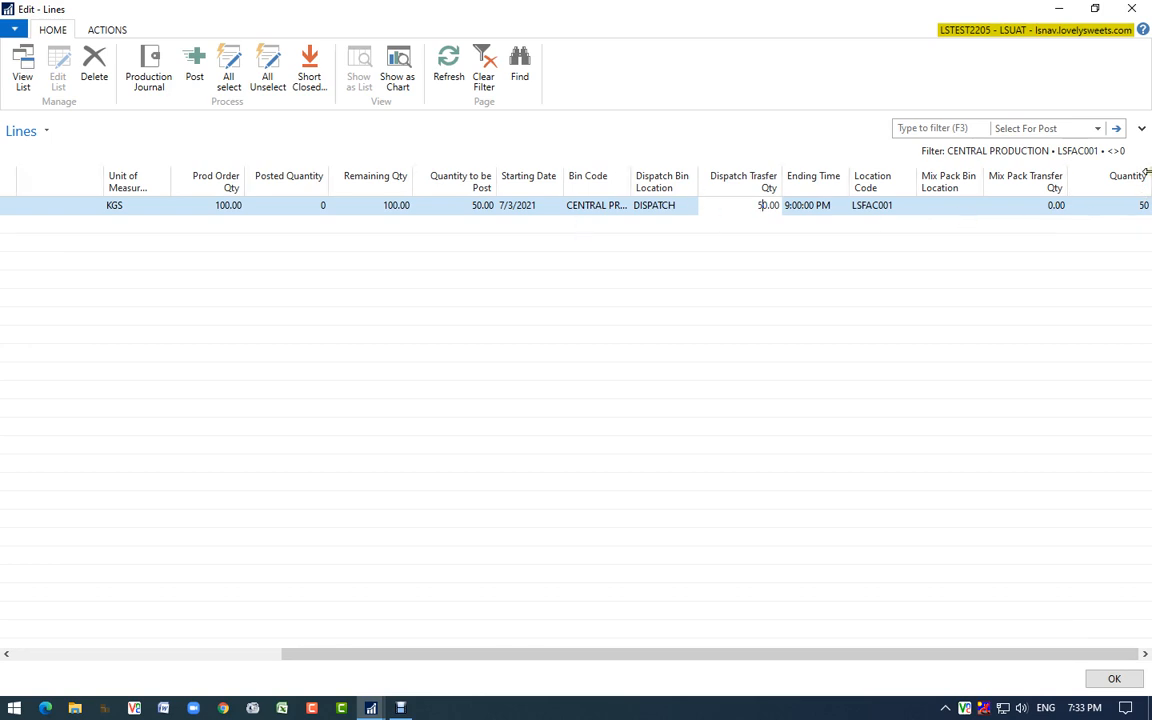
left_click_drag(488, 651, 235, 657)
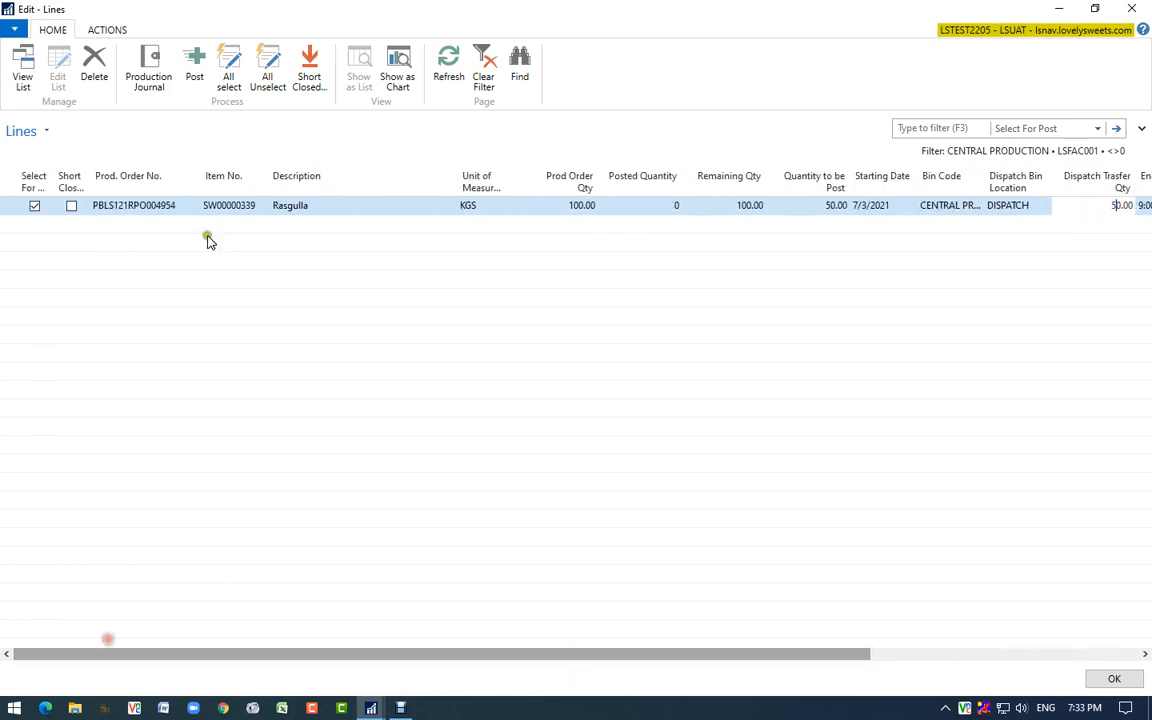
Post the selected Rasgulla output, agreeing to leave the Production Journal, and return to the Production Planner role center
left_click(196, 76)
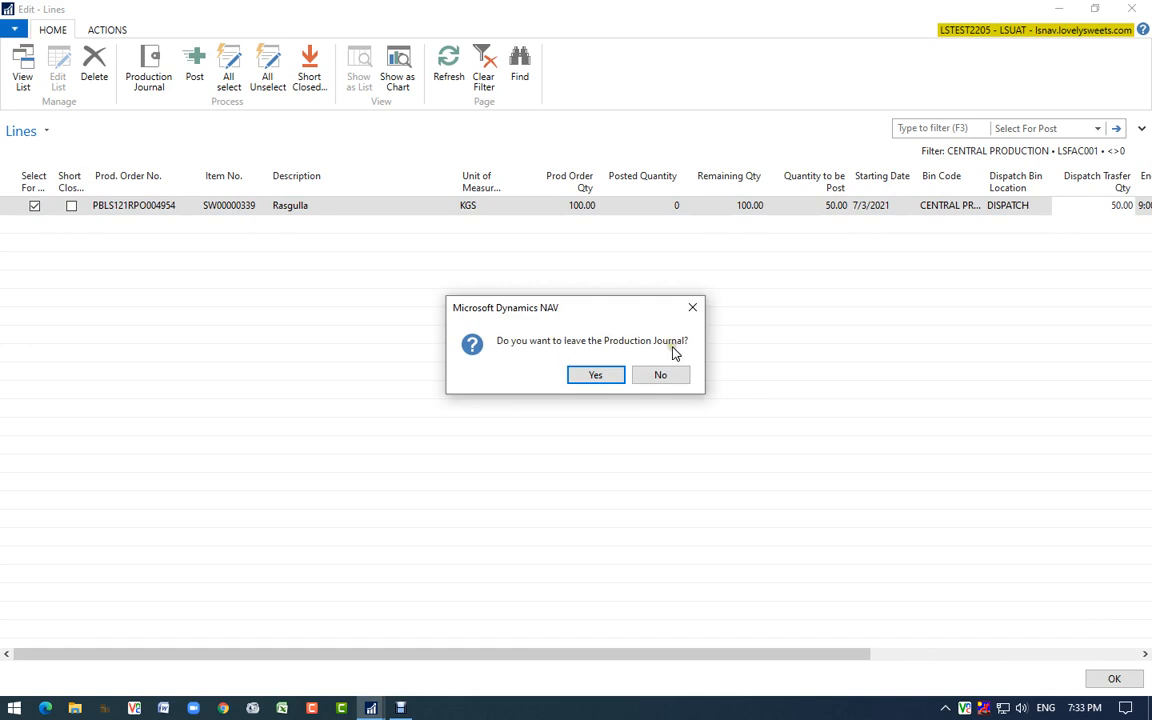
left_click(594, 378)
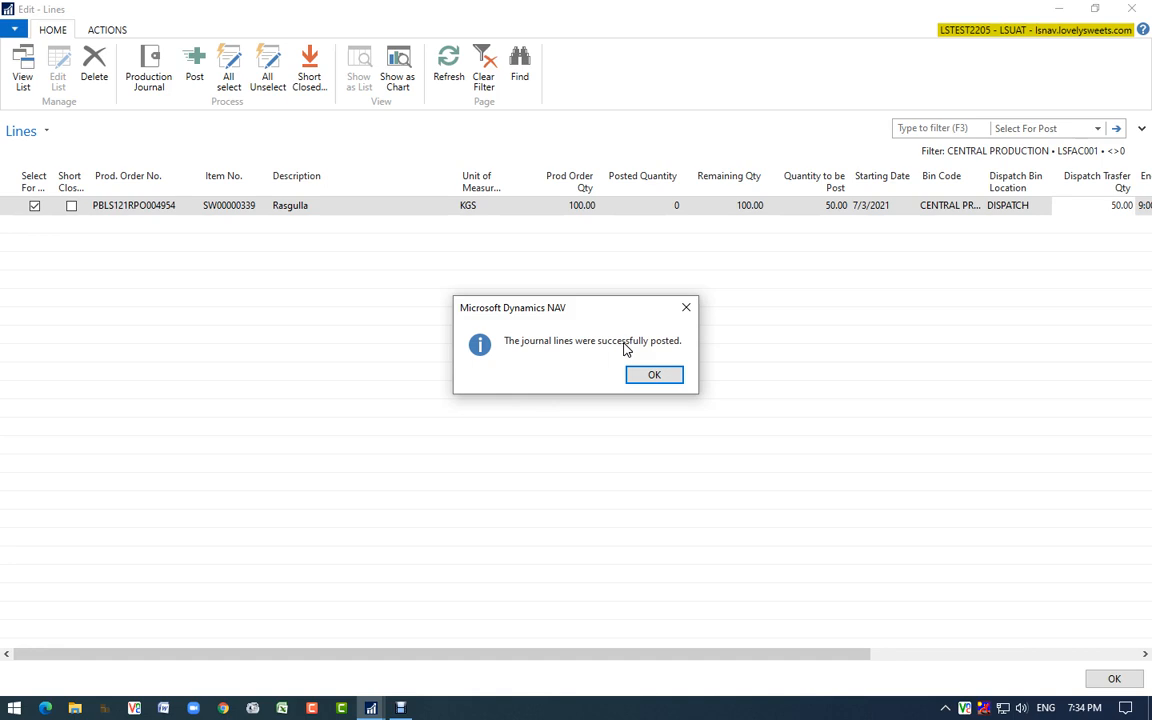
left_click(656, 377)
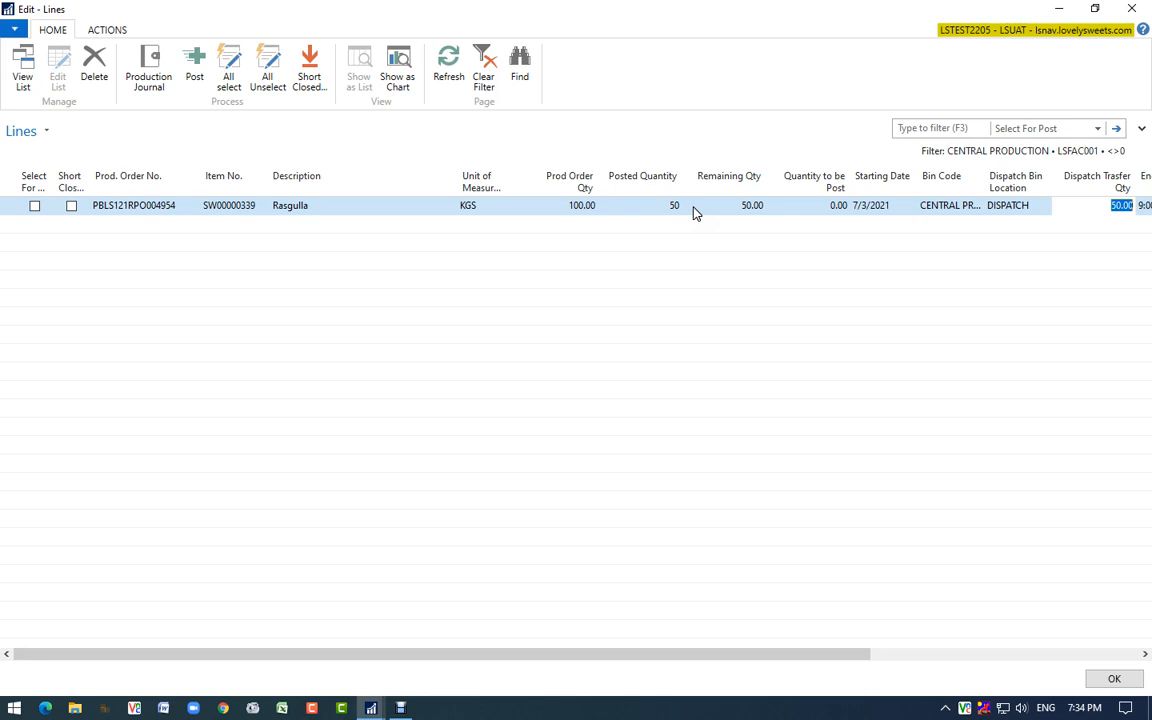
key("Escape")
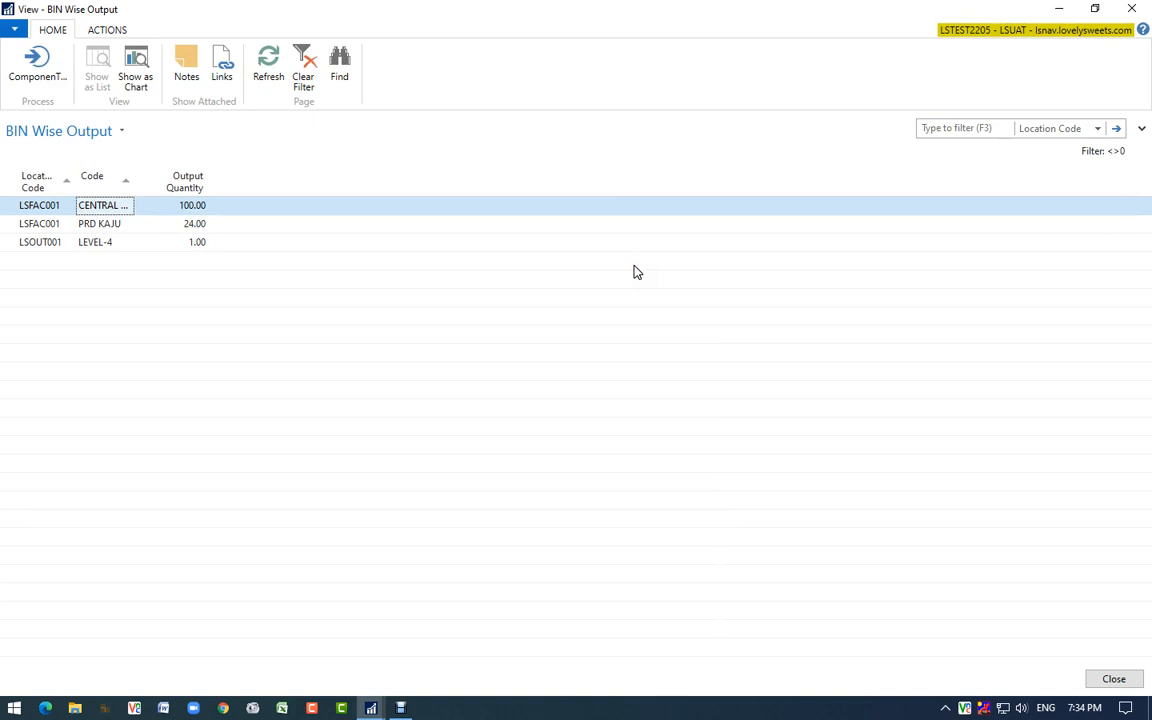
key("Escape")
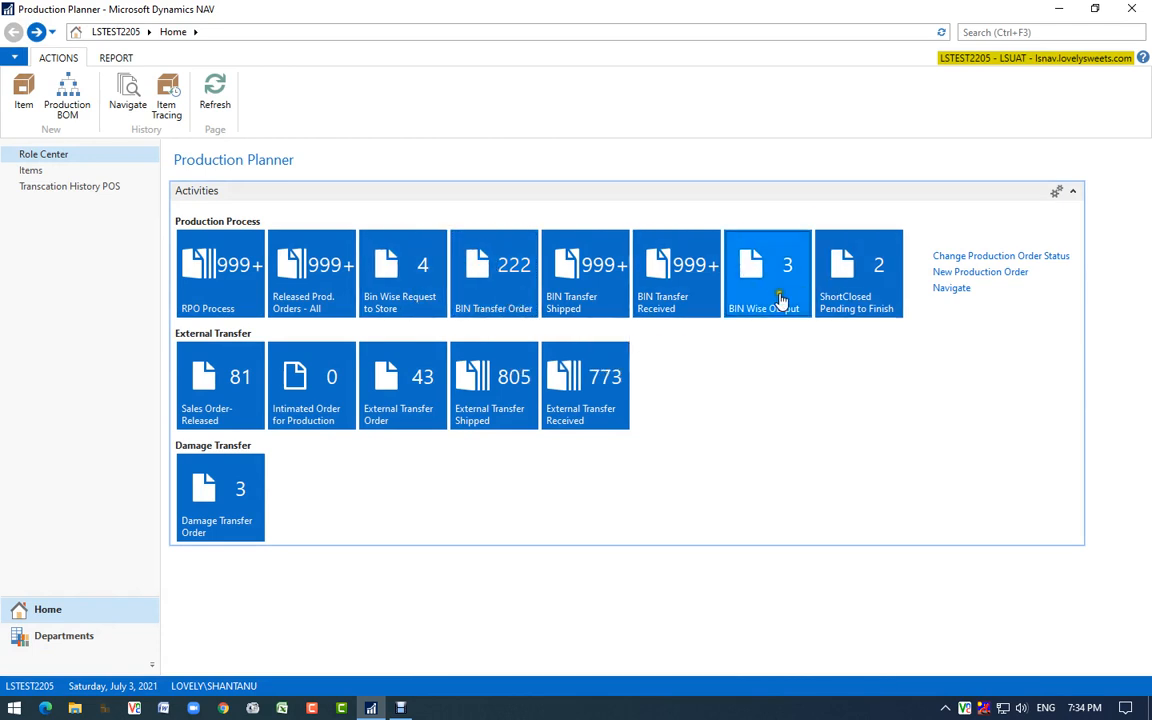
Open the BIN Transfer Order list and filter it by Posting Date for today, 07/03/21
left_click(500, 292)
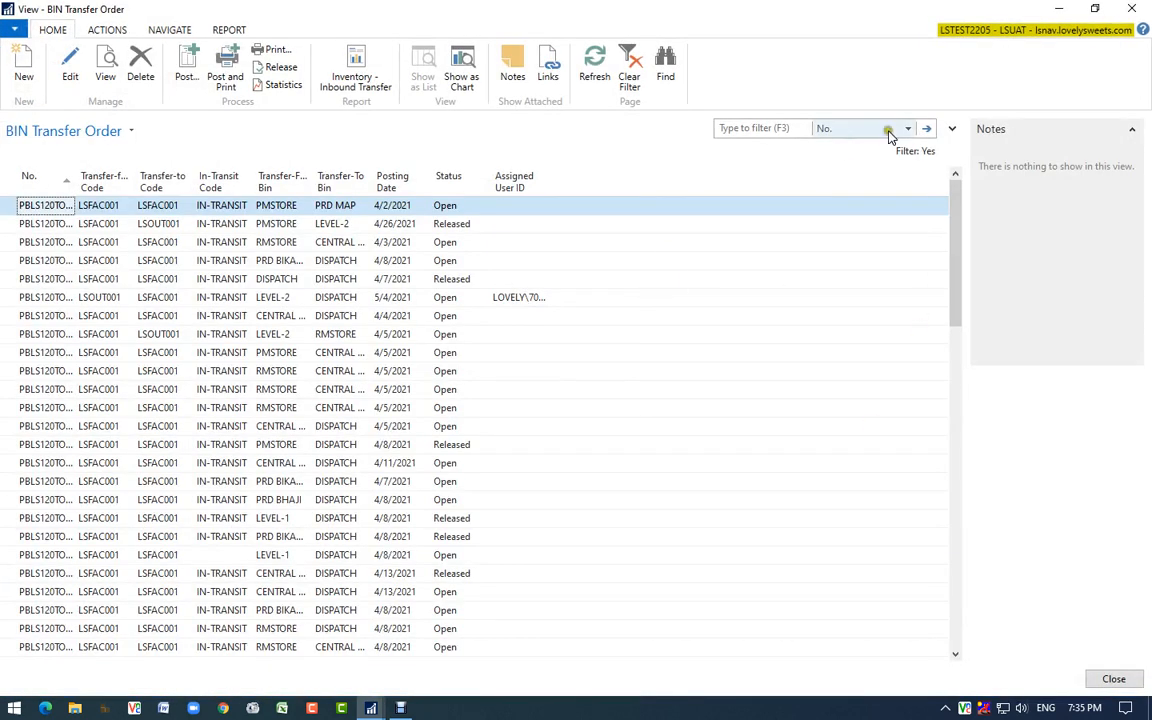
left_click(909, 130)
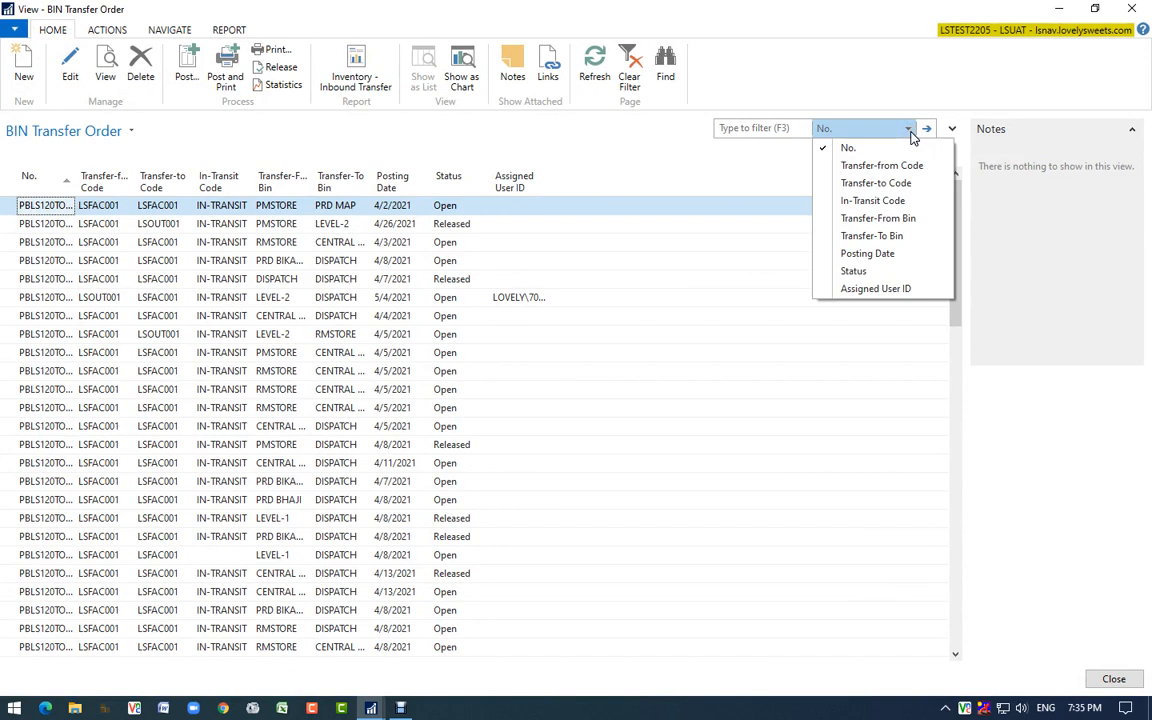
left_click(884, 256)
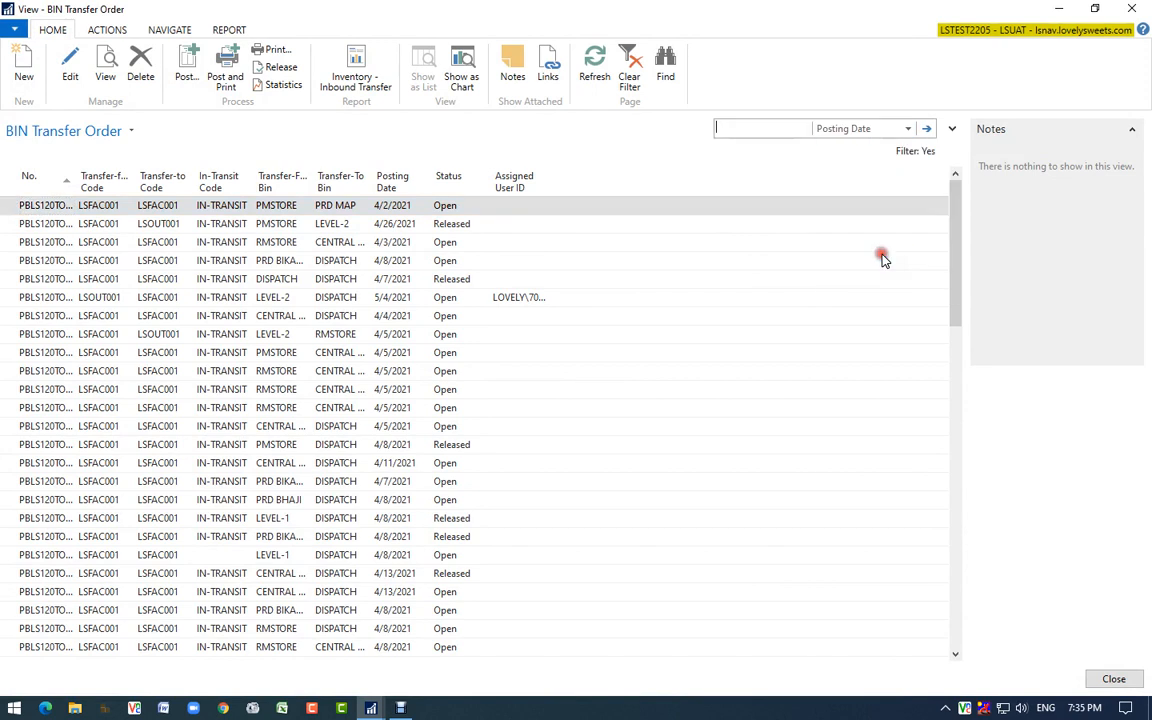
left_click(762, 128)
type("t")
key("Return")
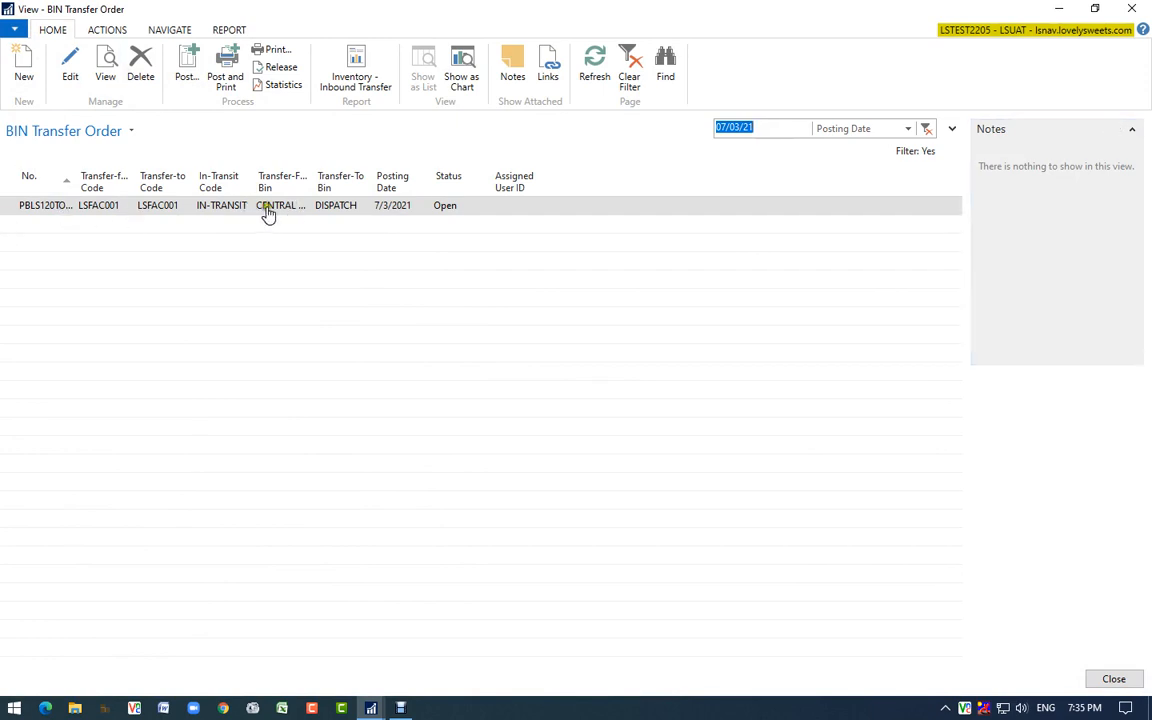
Review the transfer order from Central Production to Dispatch and return to the role center
left_click(55, 208)
double_click(55, 208)
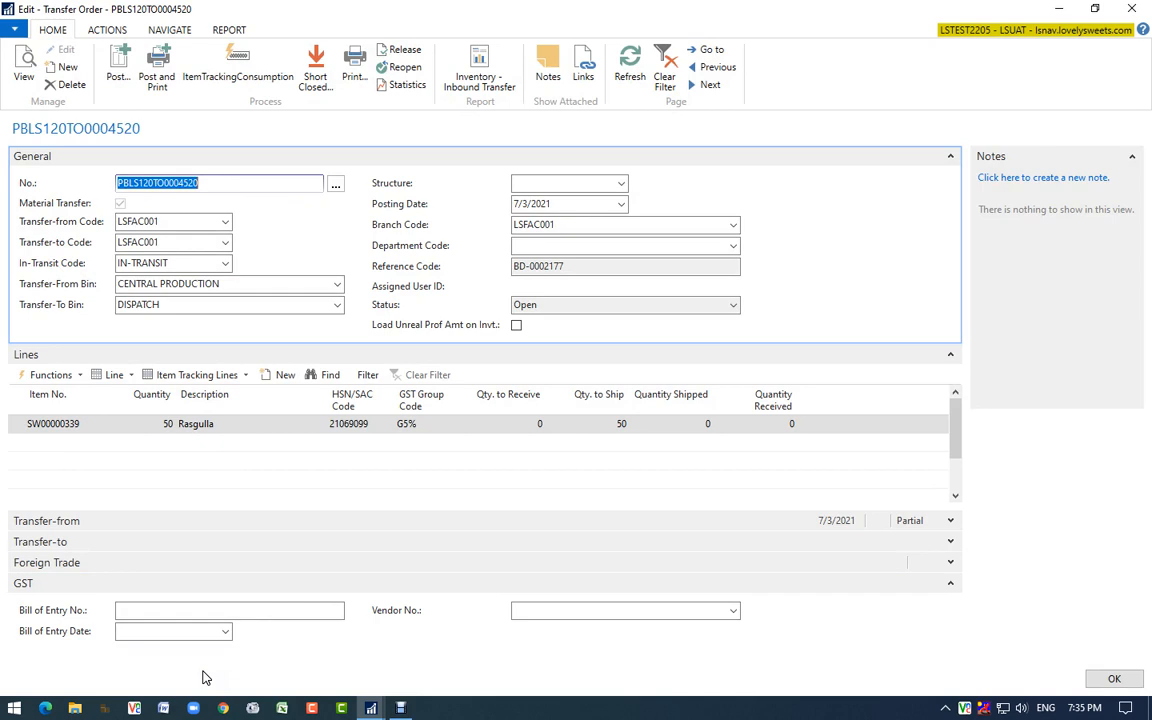
key("Escape")
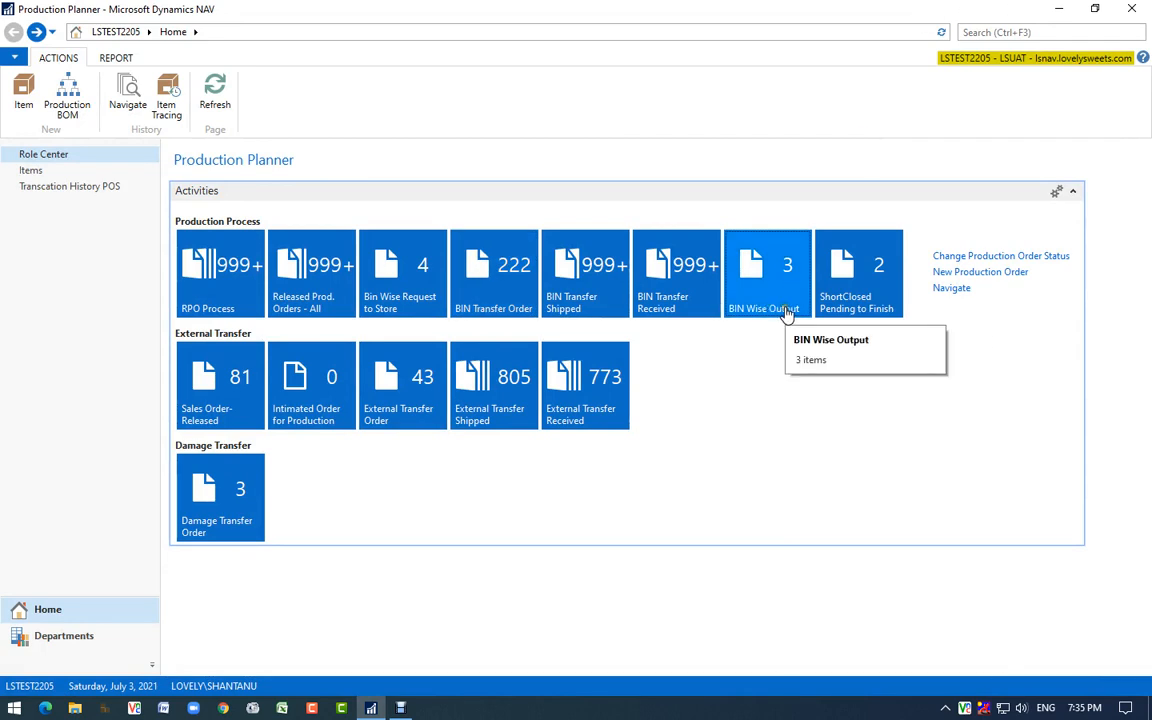
Filter the BIN Transfer Order list by posting date 07/03/21 and open the Central Production to Dispatch transfer order
left_click(490, 305)
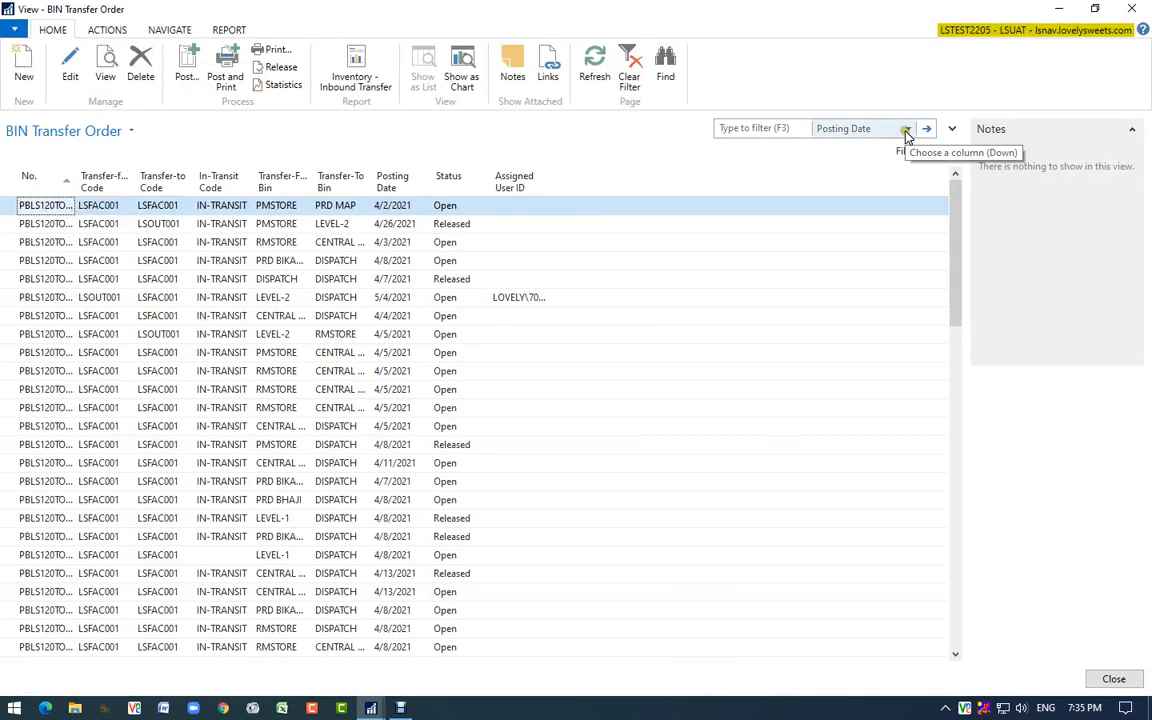
left_click(759, 129)
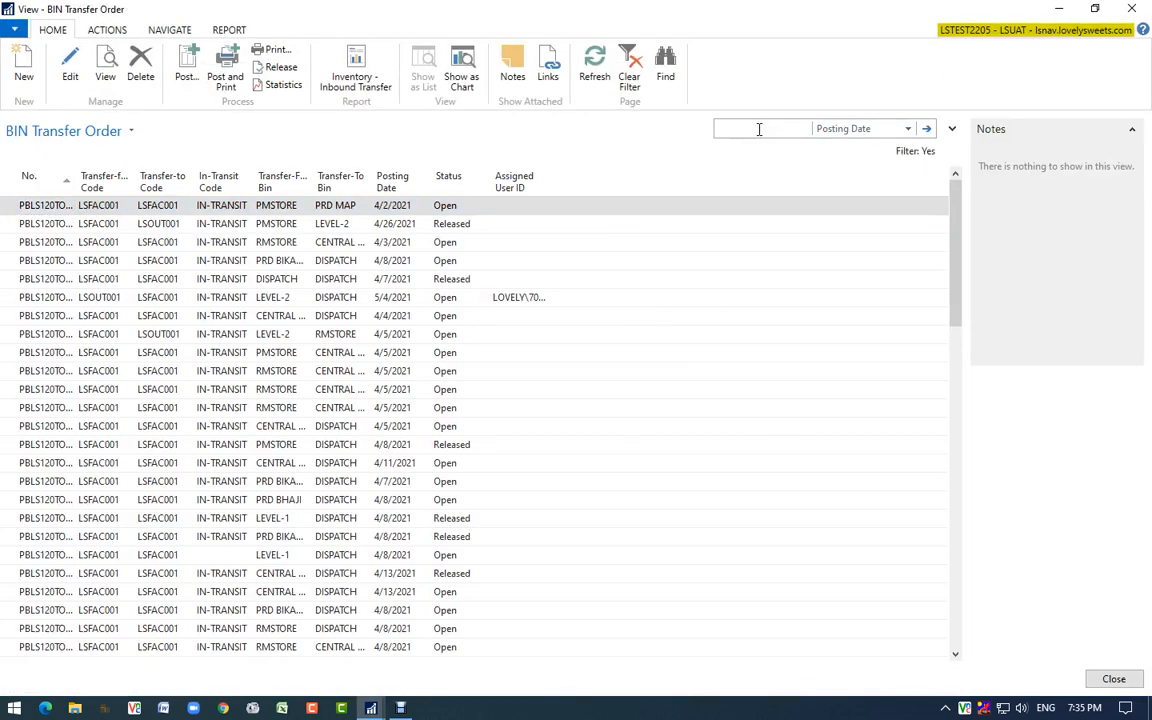
type("t")
key("Return")
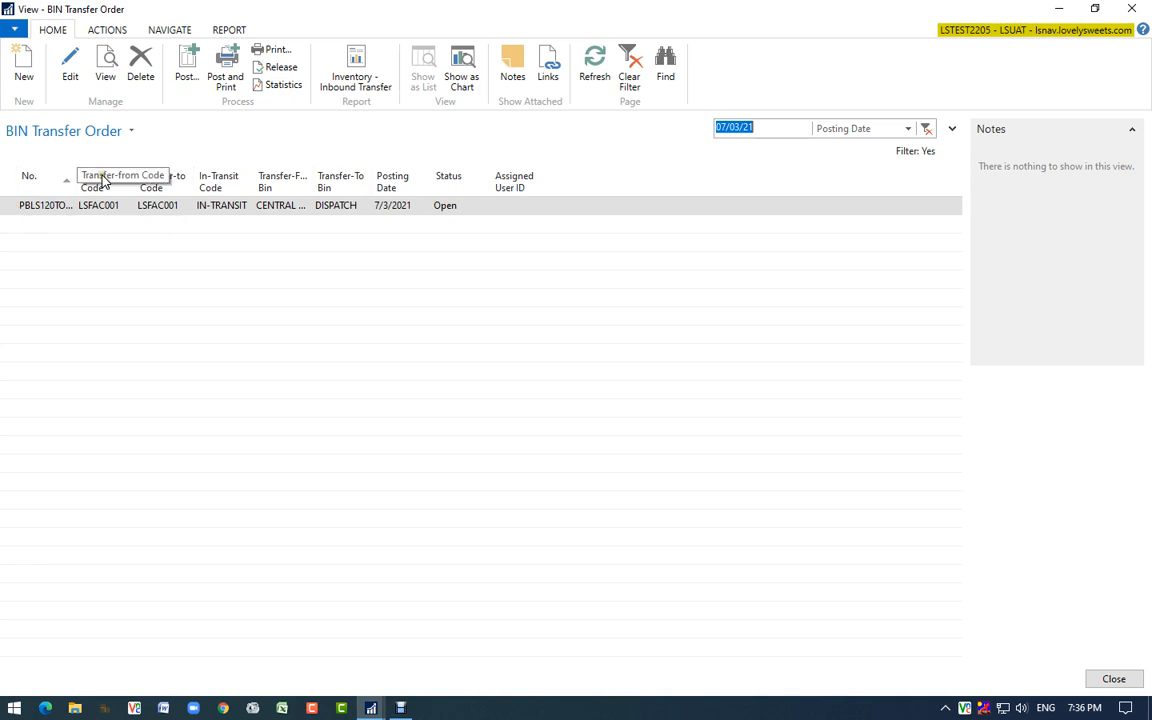
left_click(48, 204)
double_click(48, 204)
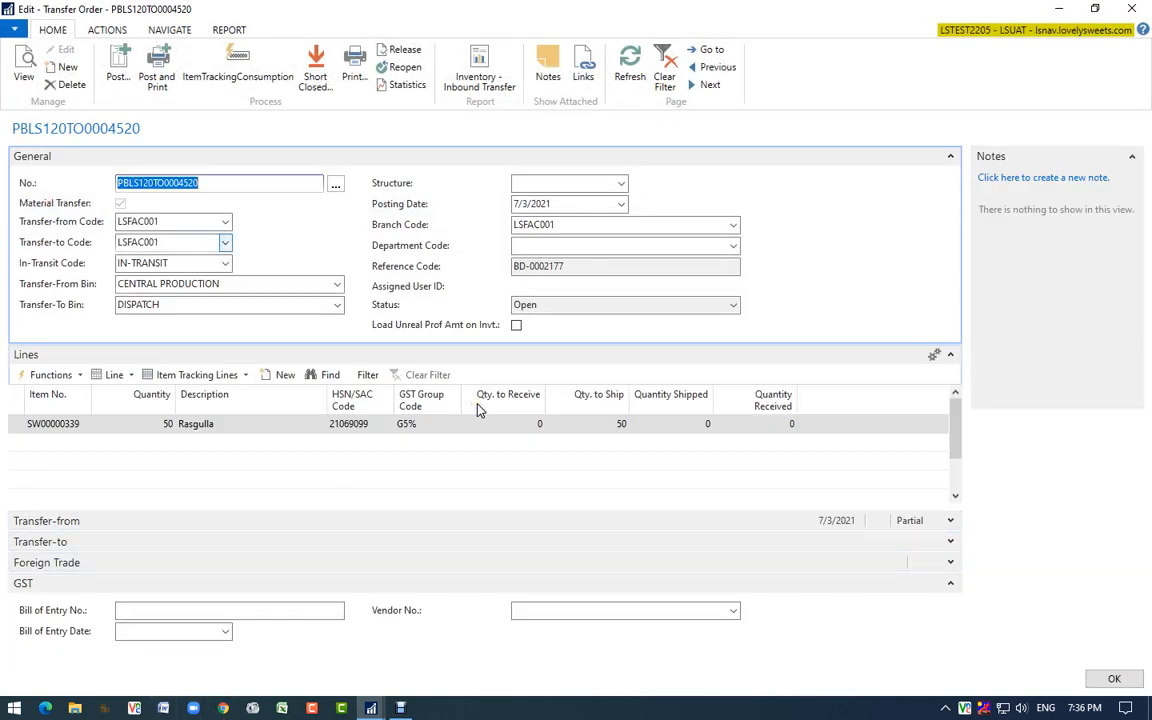
Release the Rasgulla transfer order and try to post it with the Ship option
left_click(395, 52)
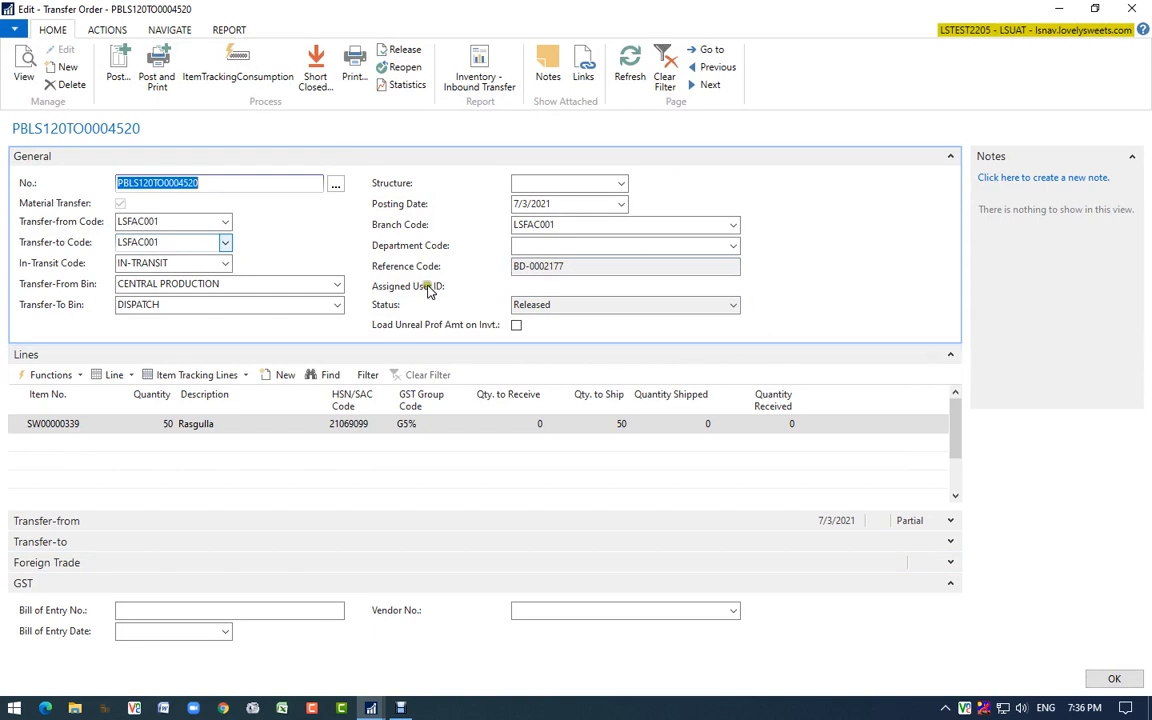
left_click(122, 62)
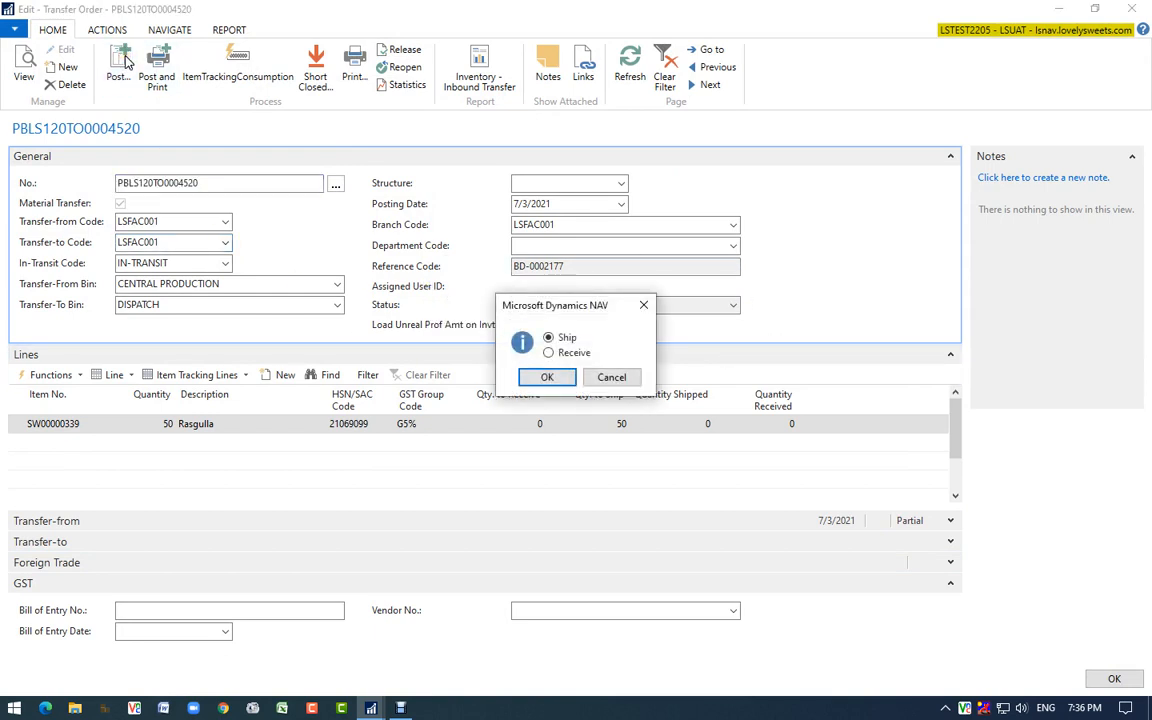
left_click(548, 379)
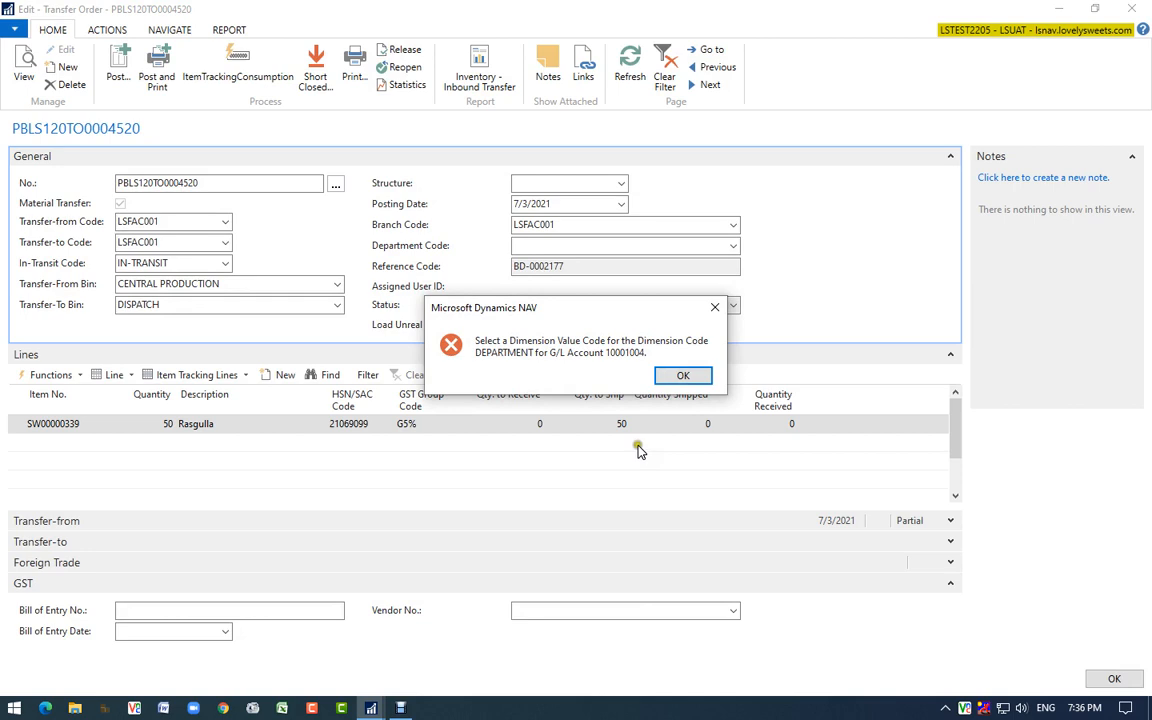
left_click(715, 307)
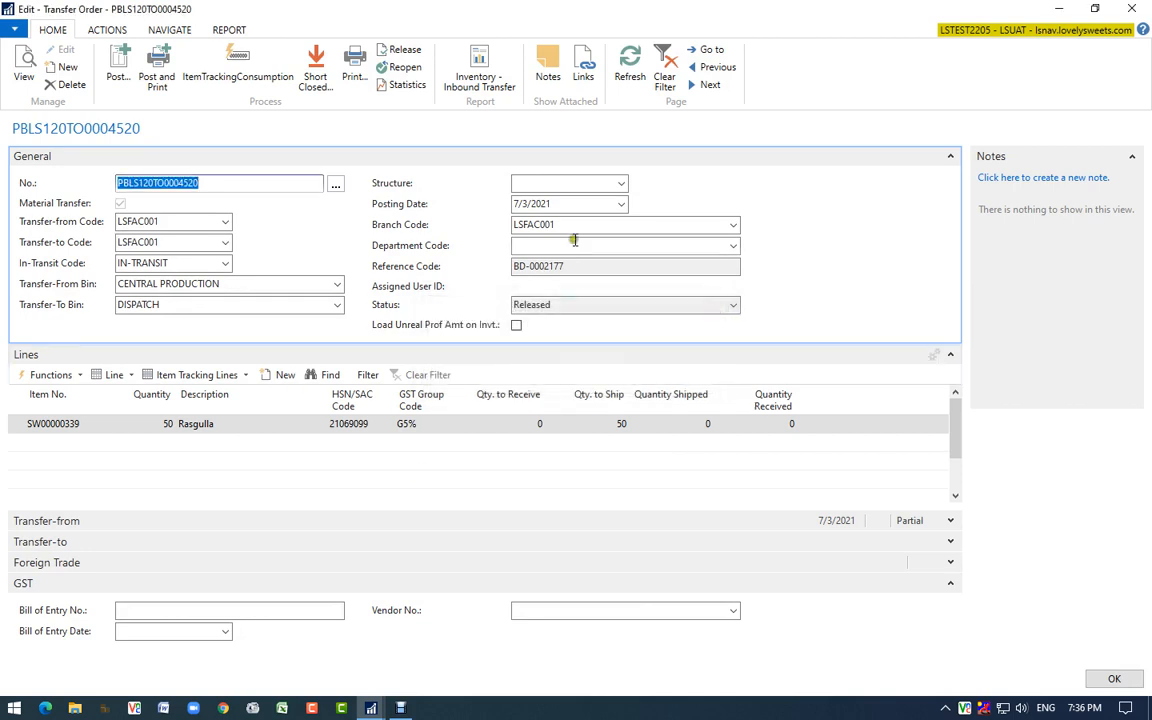
Set the transfer order's department code to 3000, Production Department, and update the lines with the changed dimension
left_click(733, 246)
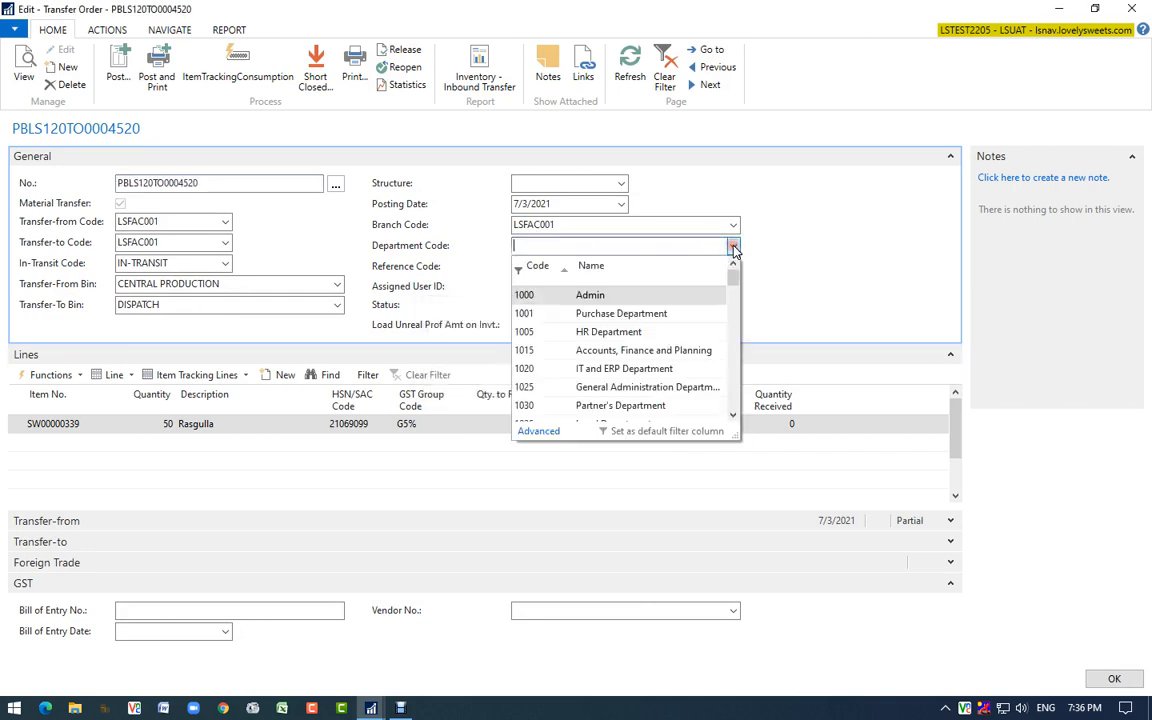
left_click(406, 326)
left_click(613, 247)
type("prod")
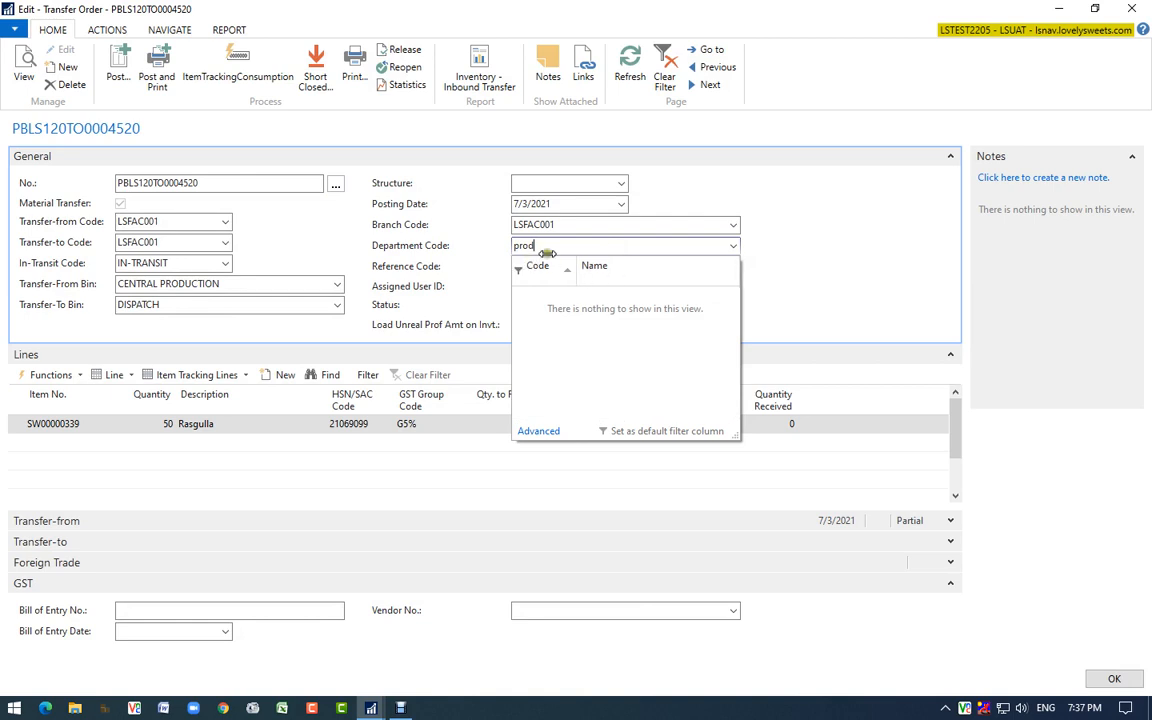
left_click(594, 265)
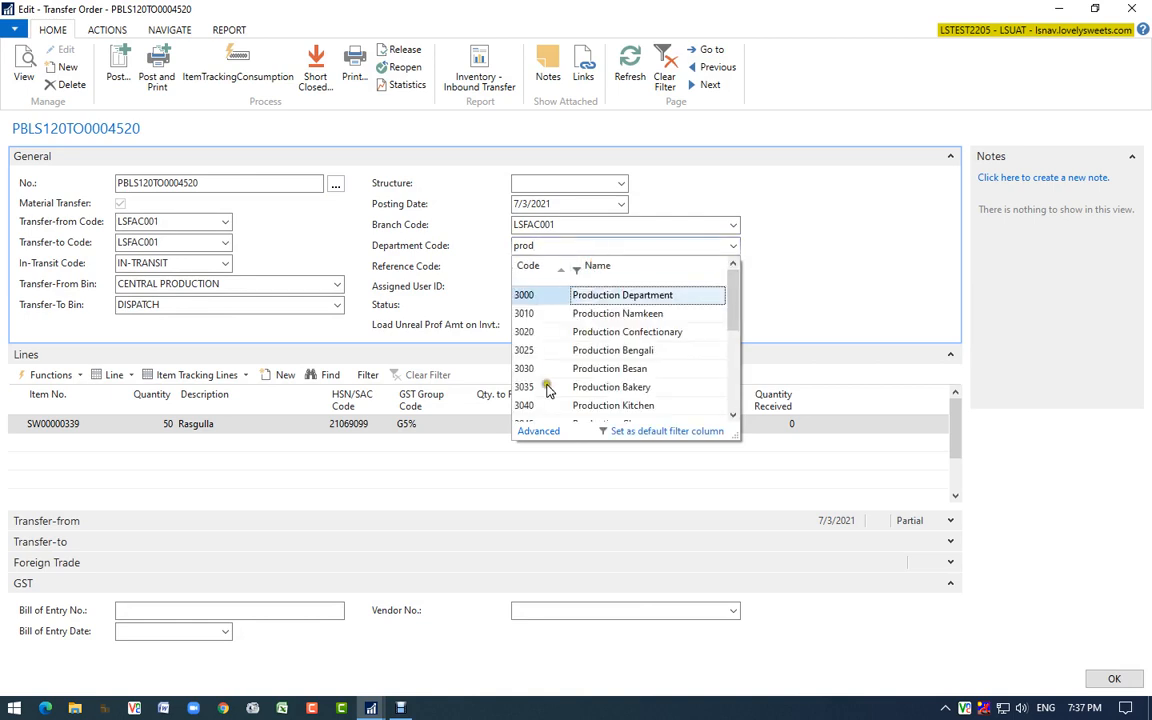
left_click(641, 297)
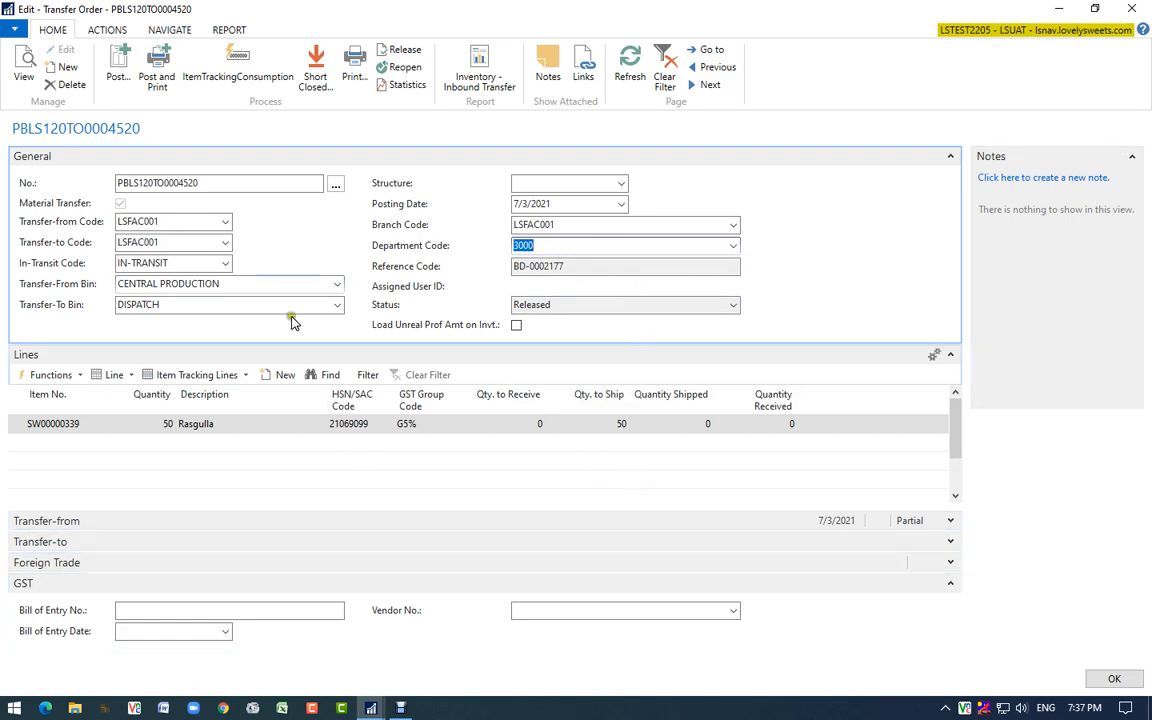
left_click(406, 52)
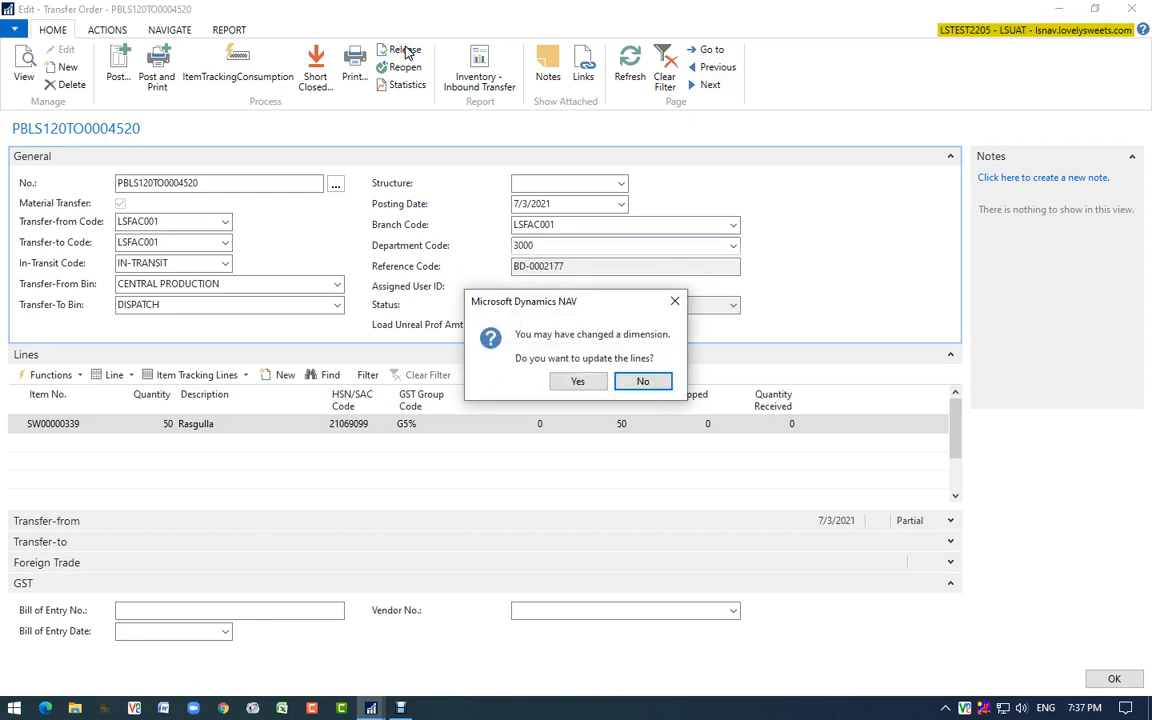
left_click(578, 382)
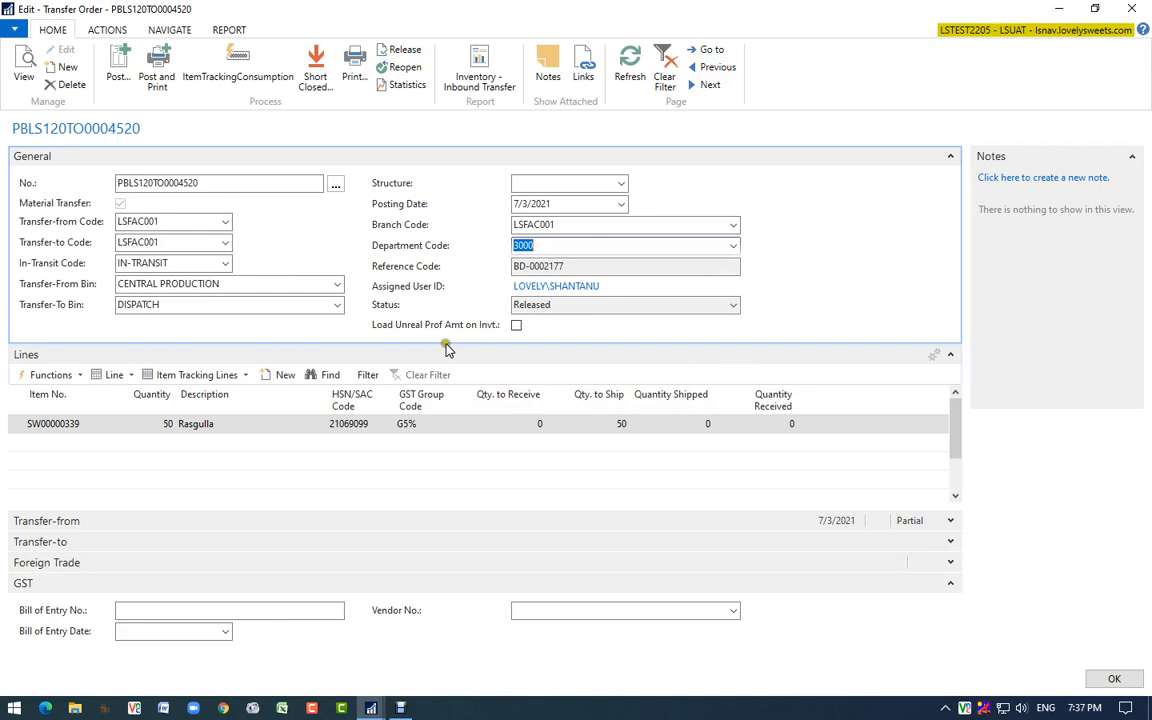
Post the Rasgulla transfer order with the Ship option and return to the role center
left_click(115, 64)
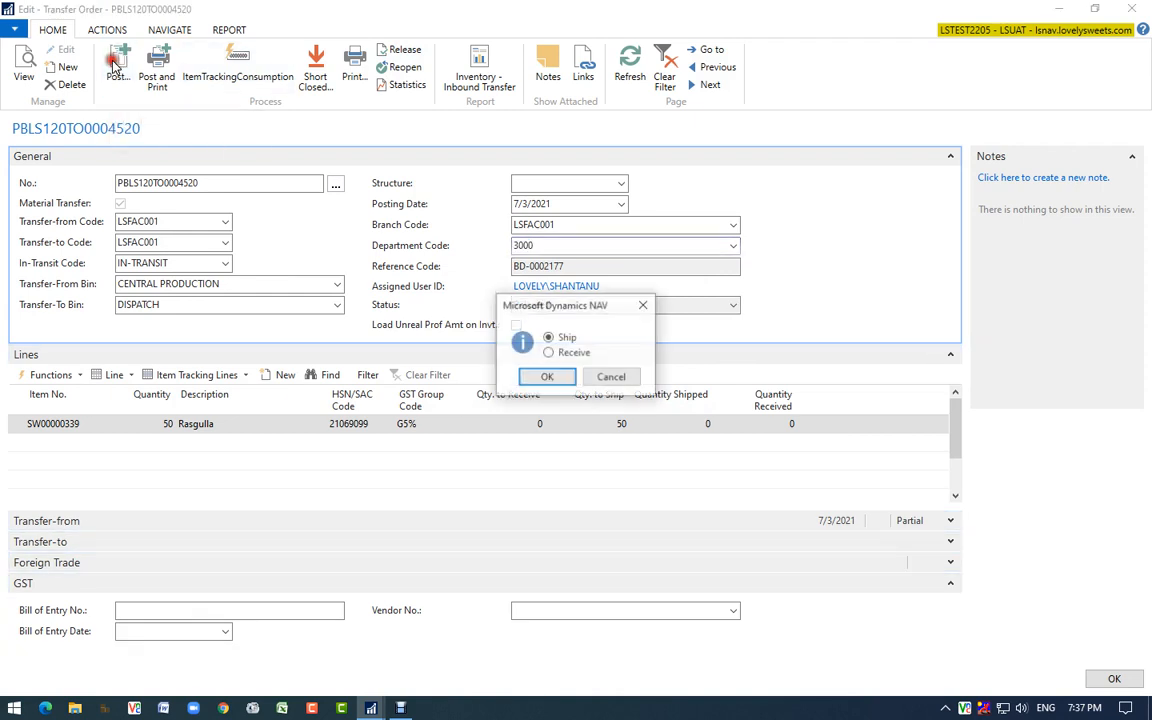
left_click(547, 377)
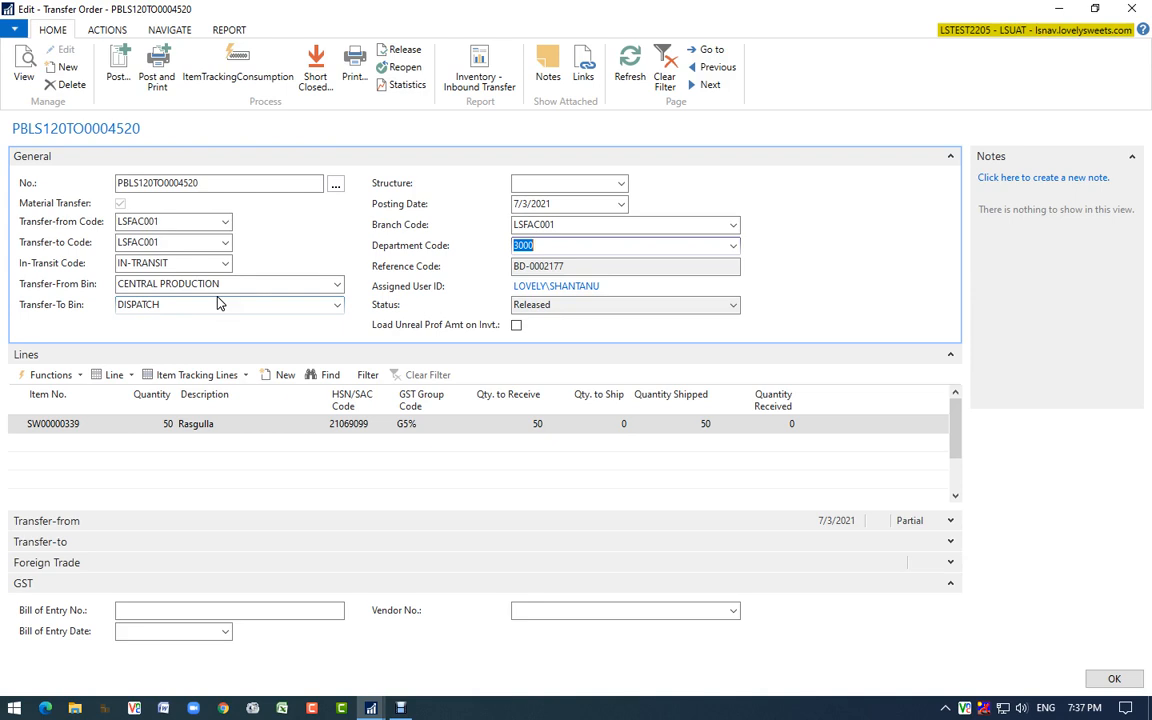
left_click(510, 288)
key("Escape")
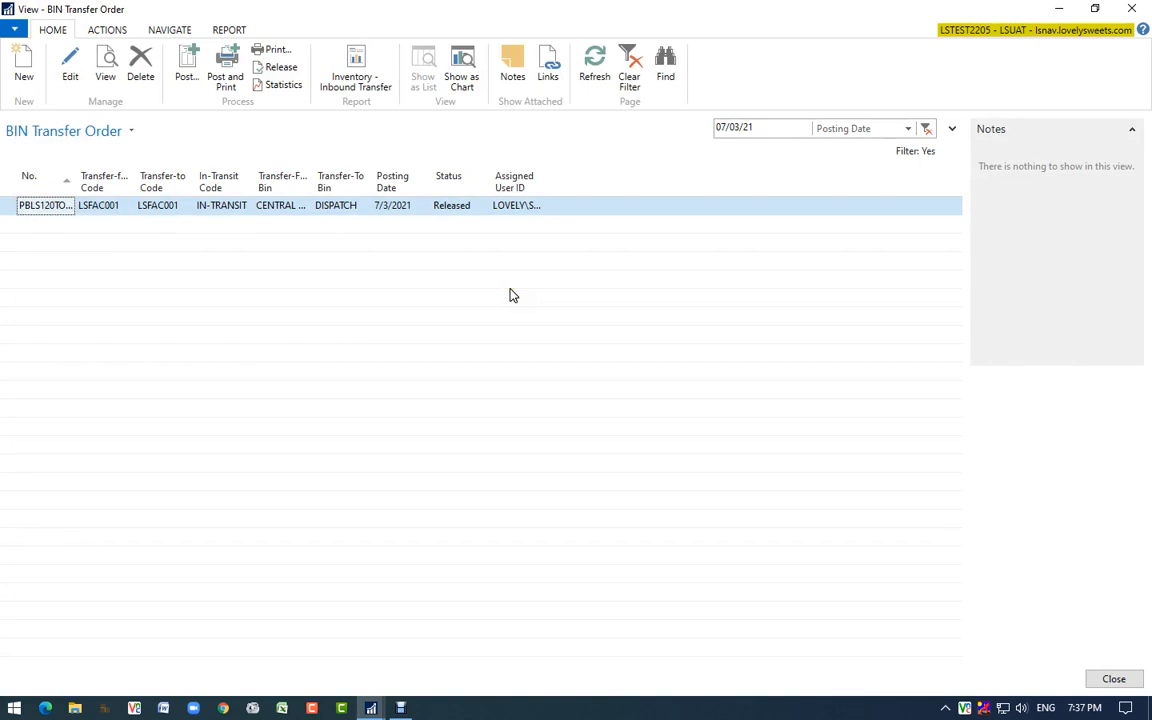
key("Escape")
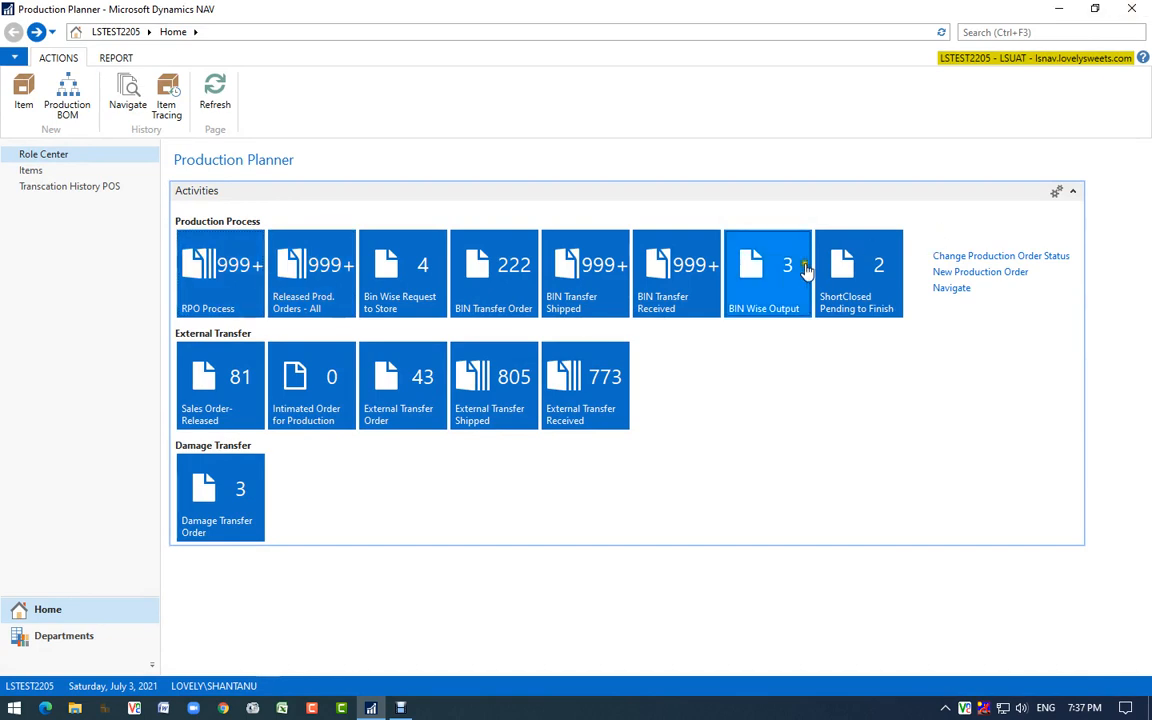
Open the BIN Wise Output list and show the component lines for the Central Production bin
left_click(763, 300)
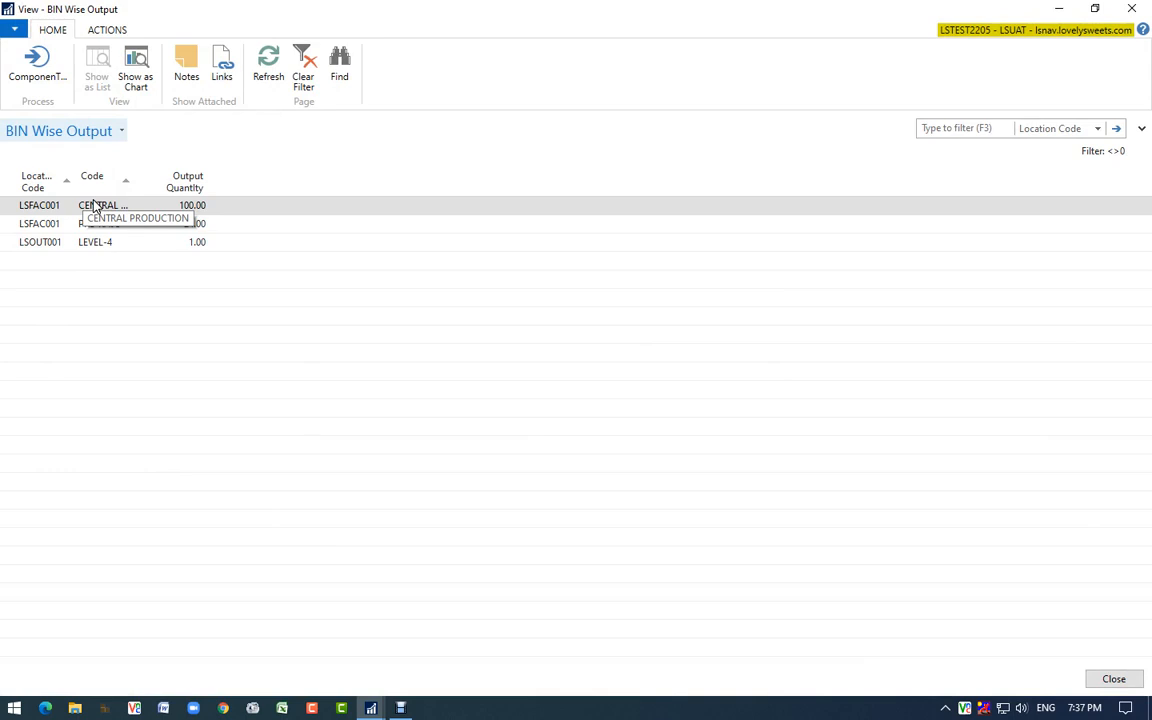
left_click(80, 204)
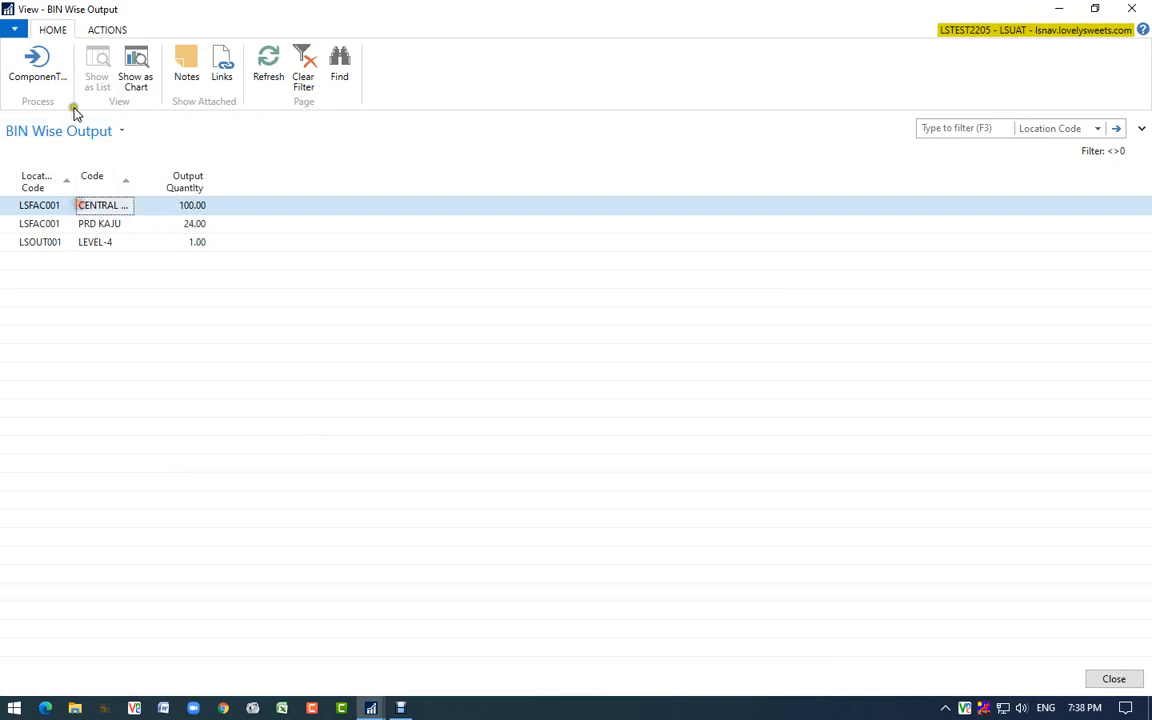
left_click(35, 62)
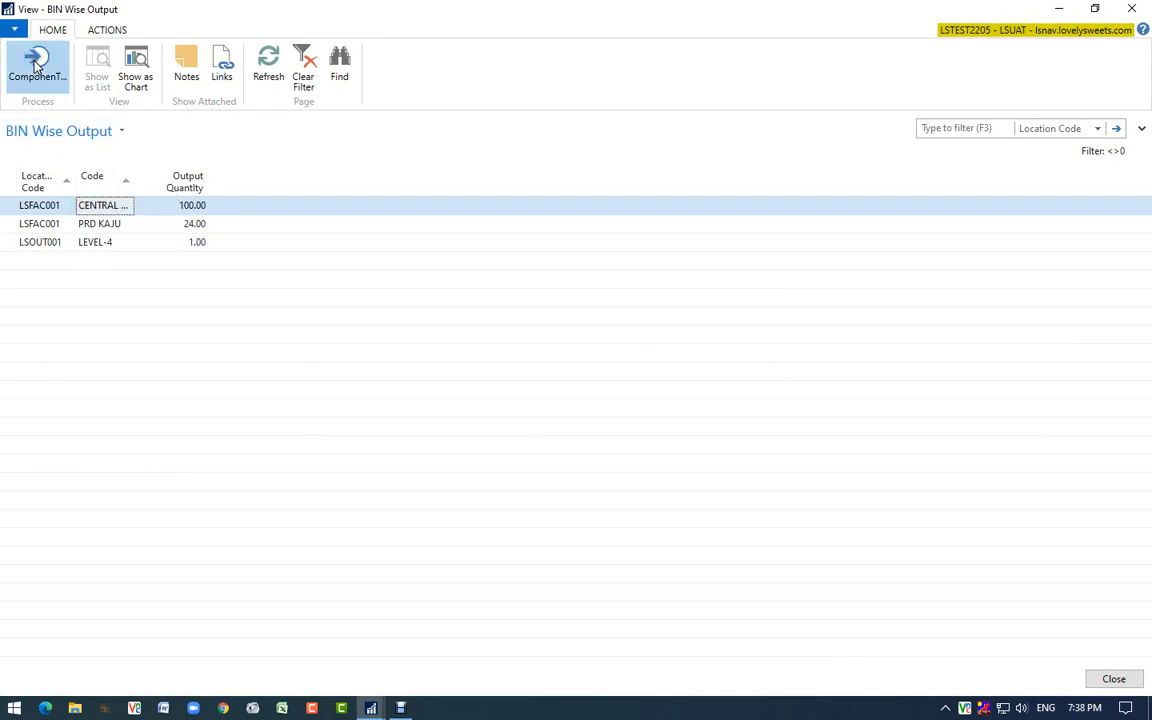
left_click(340, 304)
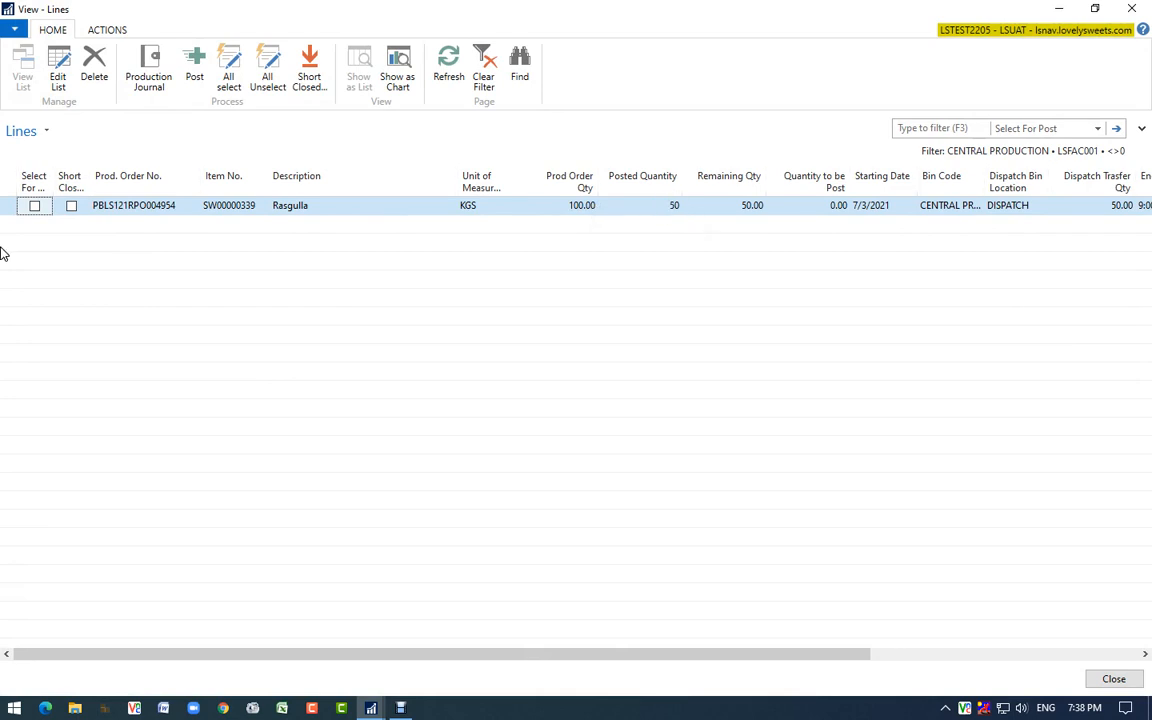
Make the output lines editable and mark the Rasgulla line for posting
left_click(34, 209)
left_click(33, 207)
left_click(37, 209)
right_click(146, 225)
left_click(343, 285)
left_click(35, 206)
left_click(35, 206)
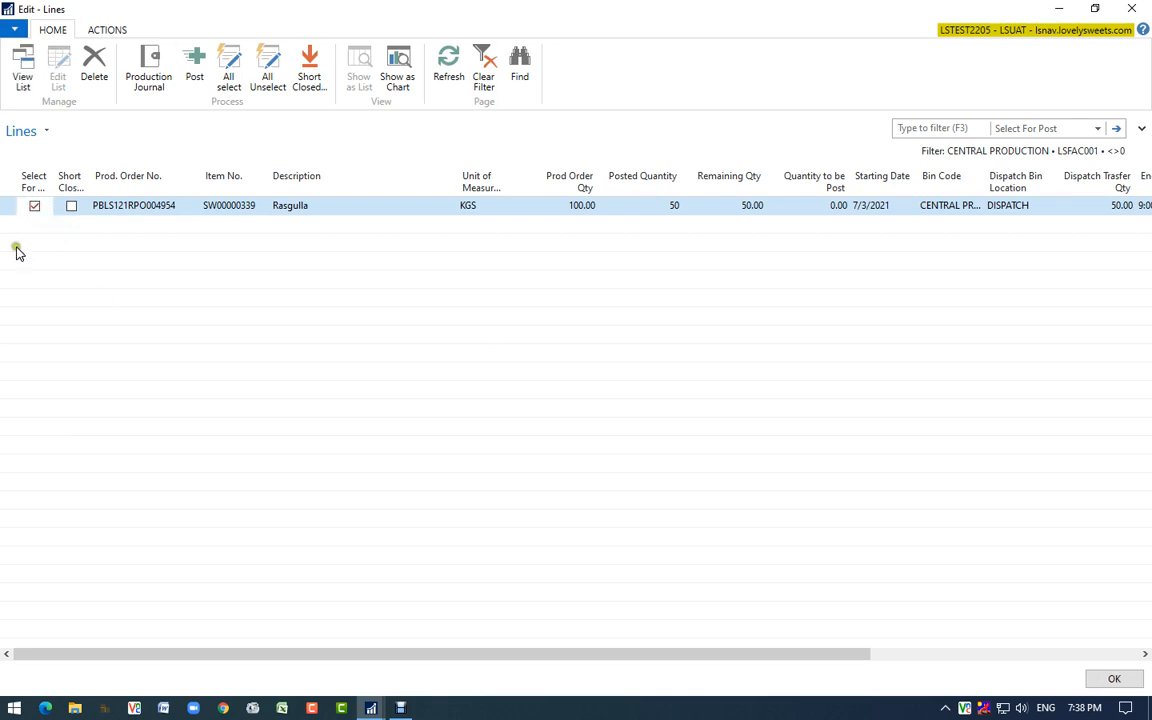
Set the Rasgulla line's quantity to post to 50, check the remaining columns and clear the line's posting selection
left_click(828, 210)
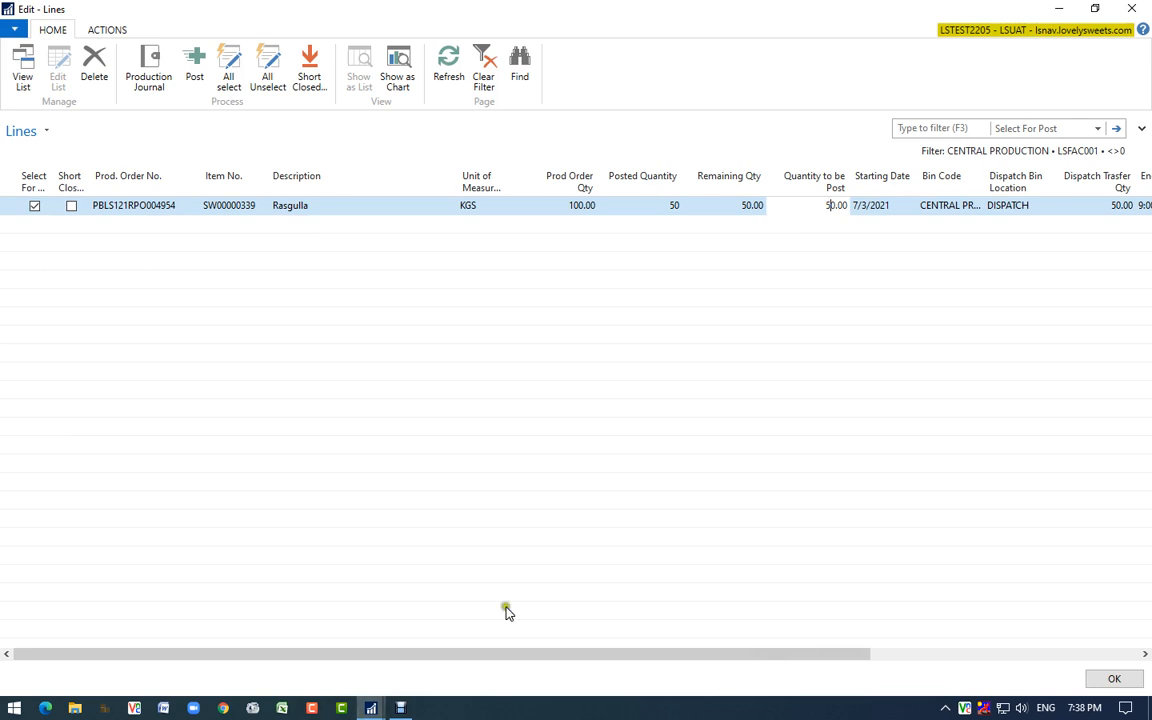
left_click_drag(800, 656, 1019, 601)
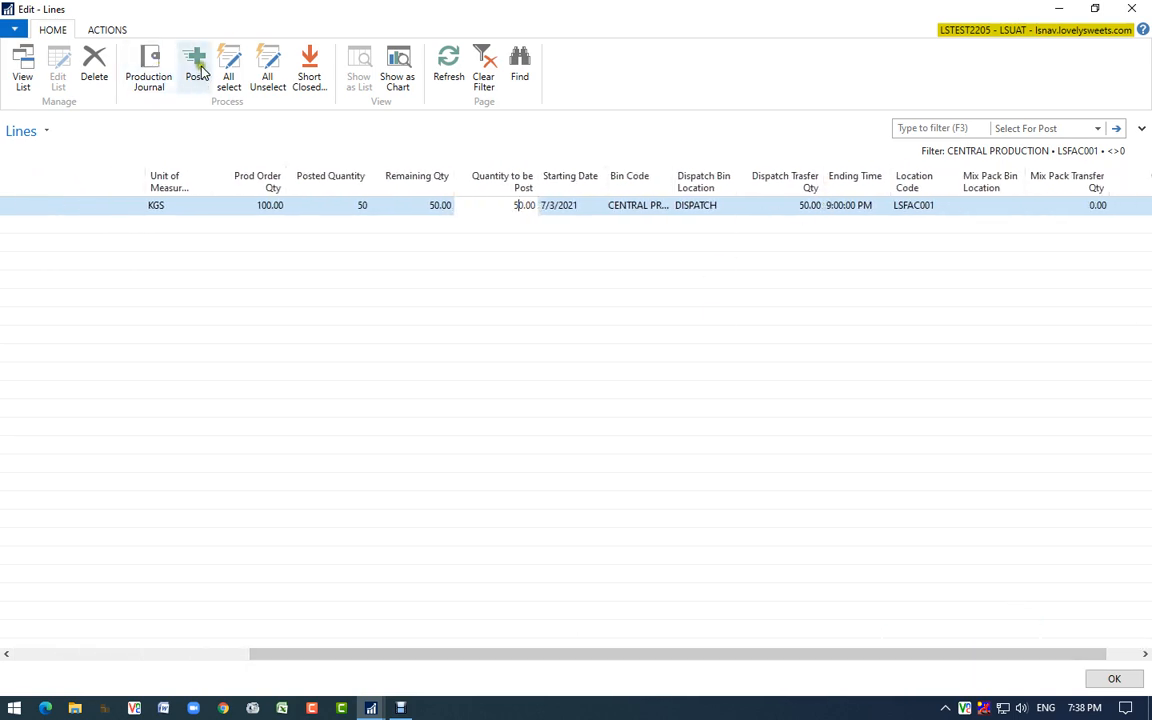
left_click_drag(771, 653, 427, 591)
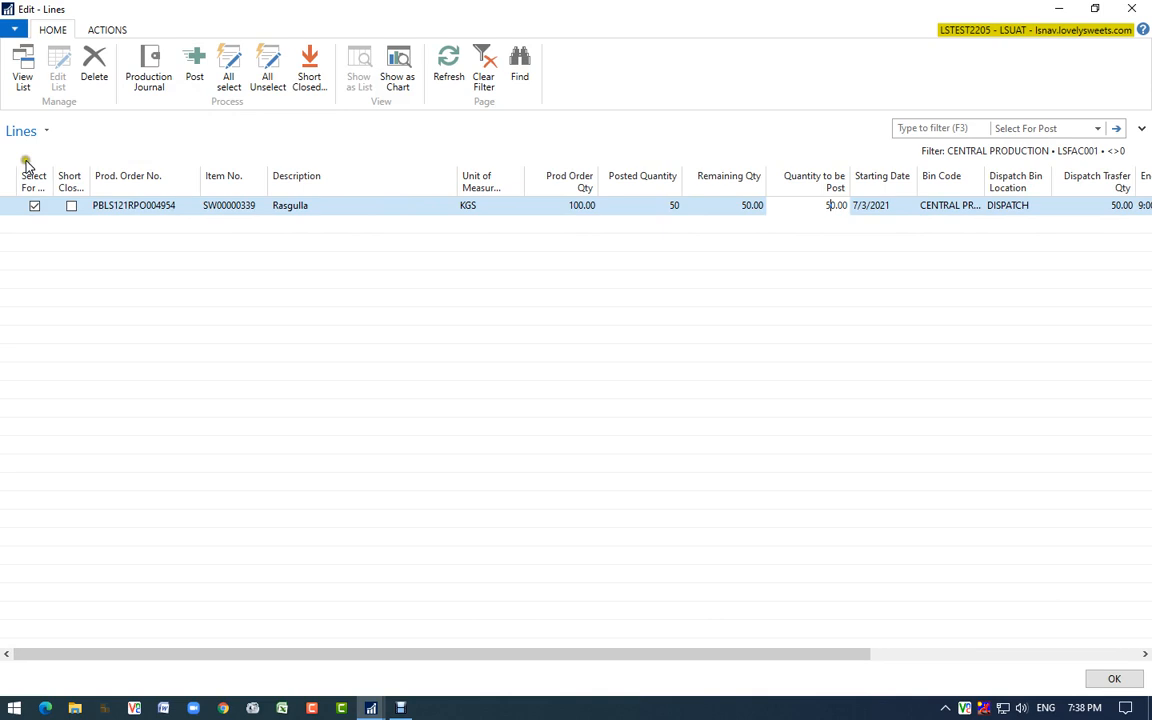
left_click(34, 206)
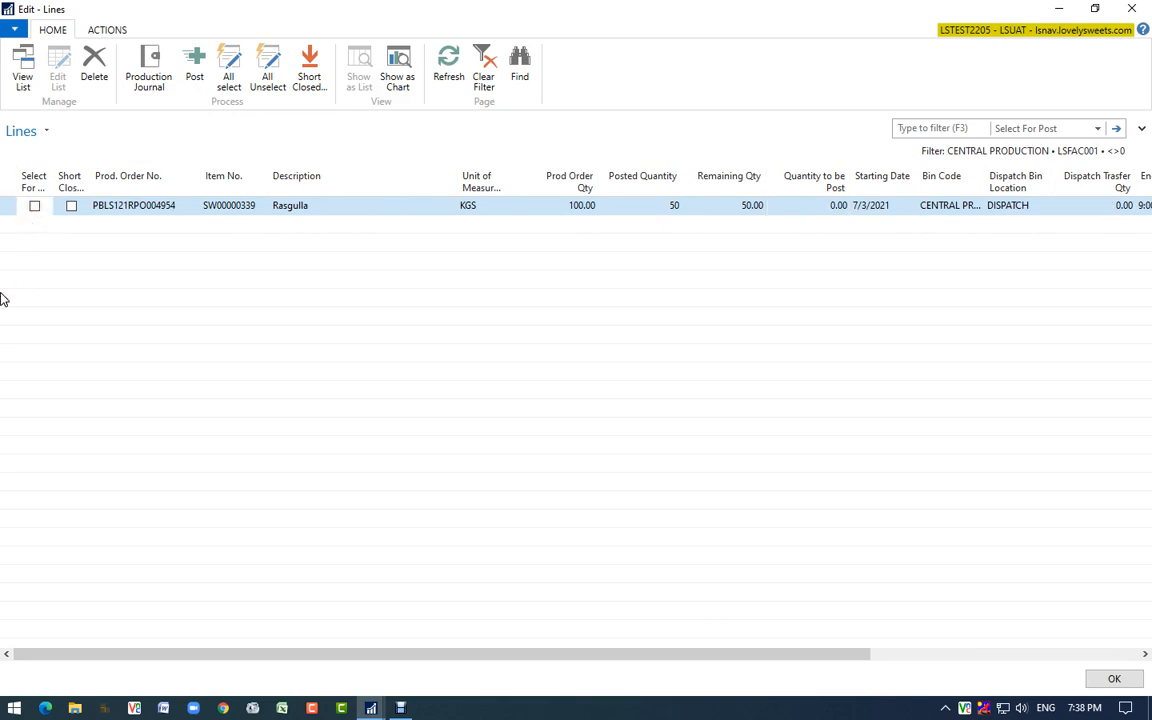
left_click(71, 206)
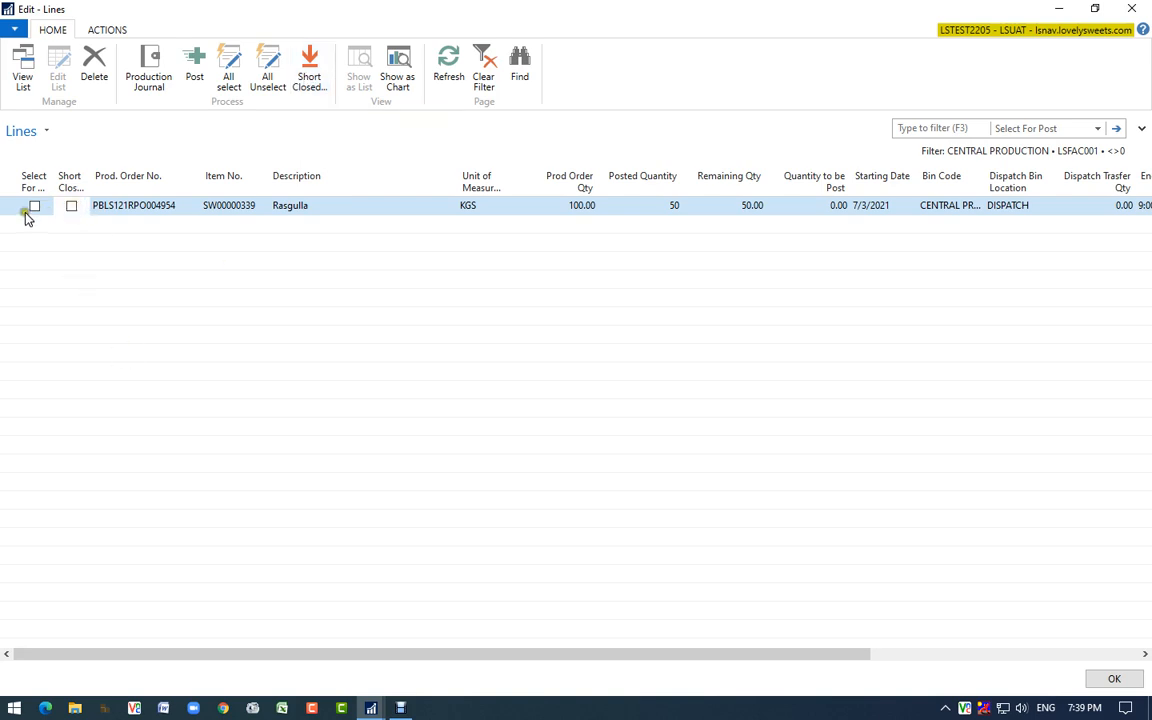
Select the Rasgulla line for posting with a quantity to post of 50 and a dispatch transfer quantity of 50
left_click(34, 205)
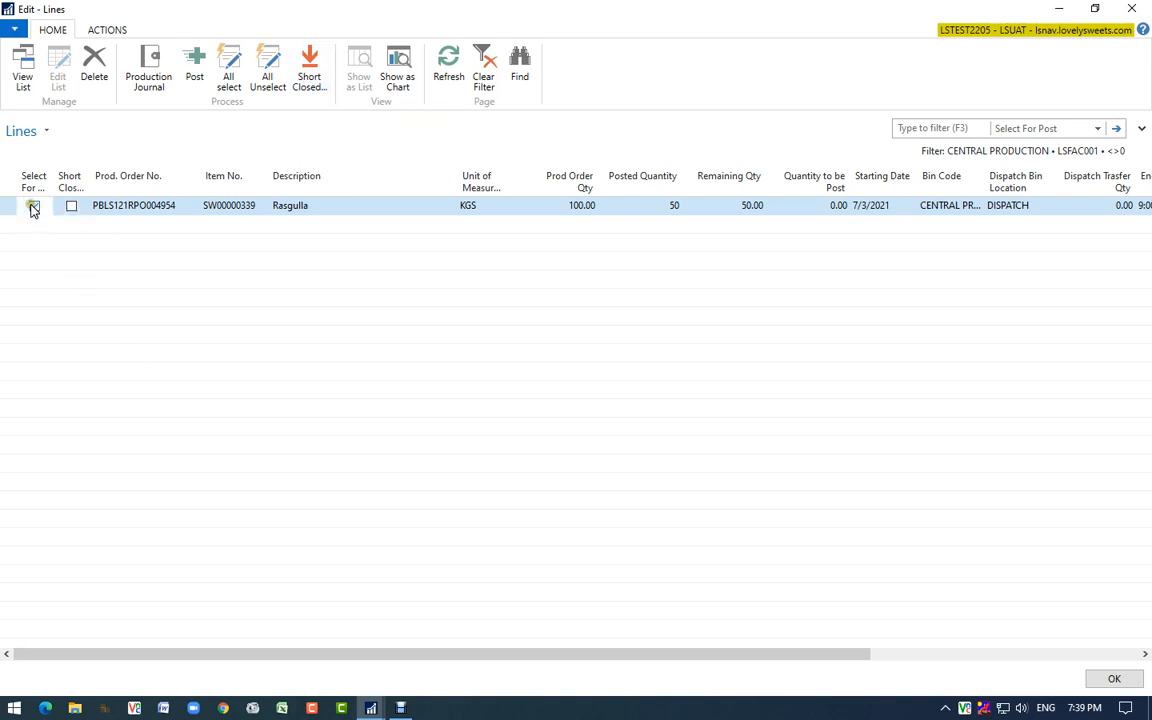
left_click(829, 207)
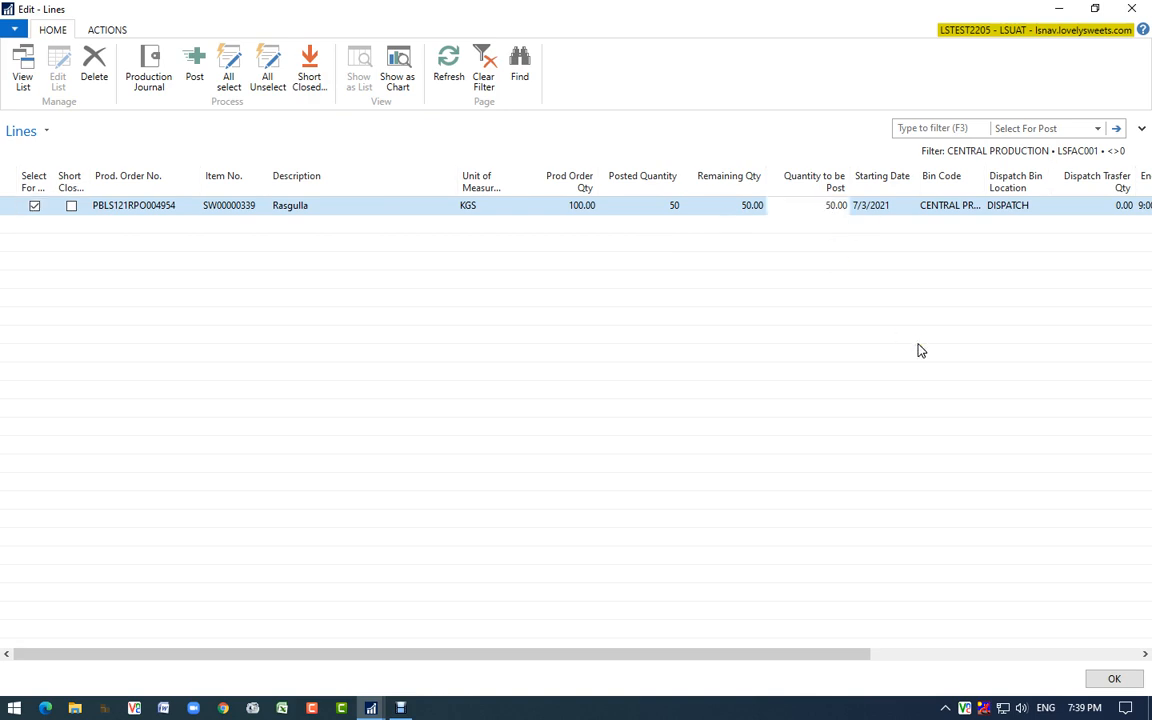
left_click_drag(786, 656, 1005, 647)
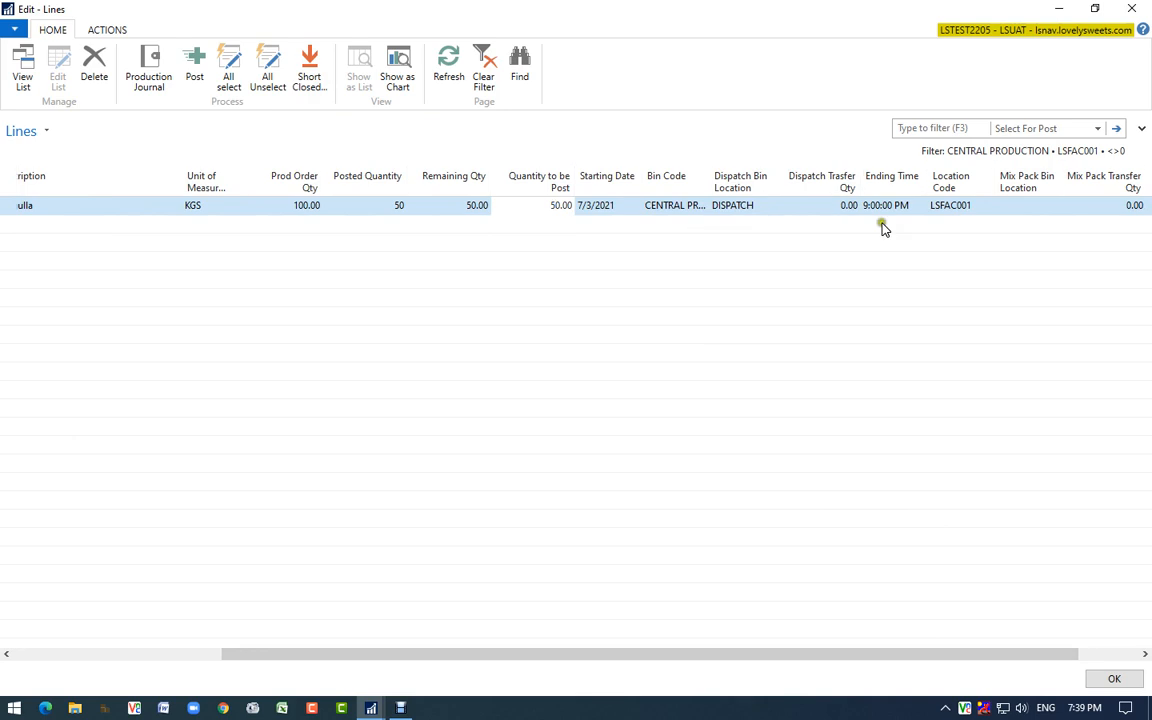
left_click(840, 208)
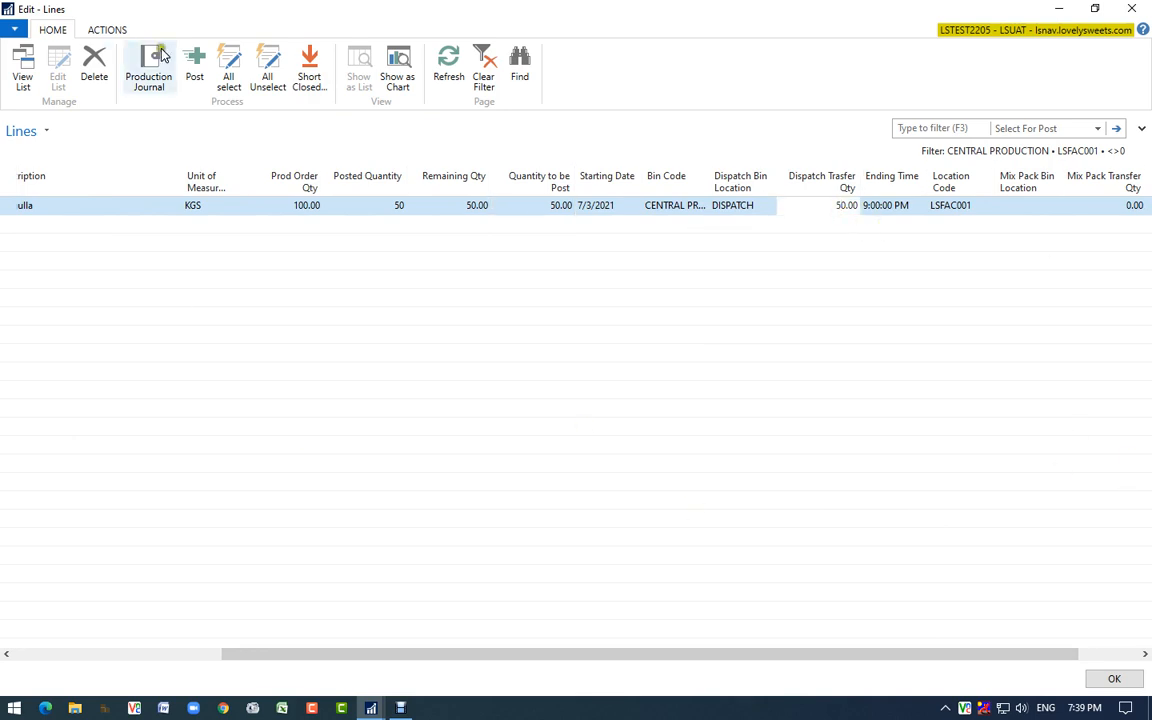
Post the Rasgulla output line, leave the production journal and return to the role center
left_click(195, 68)
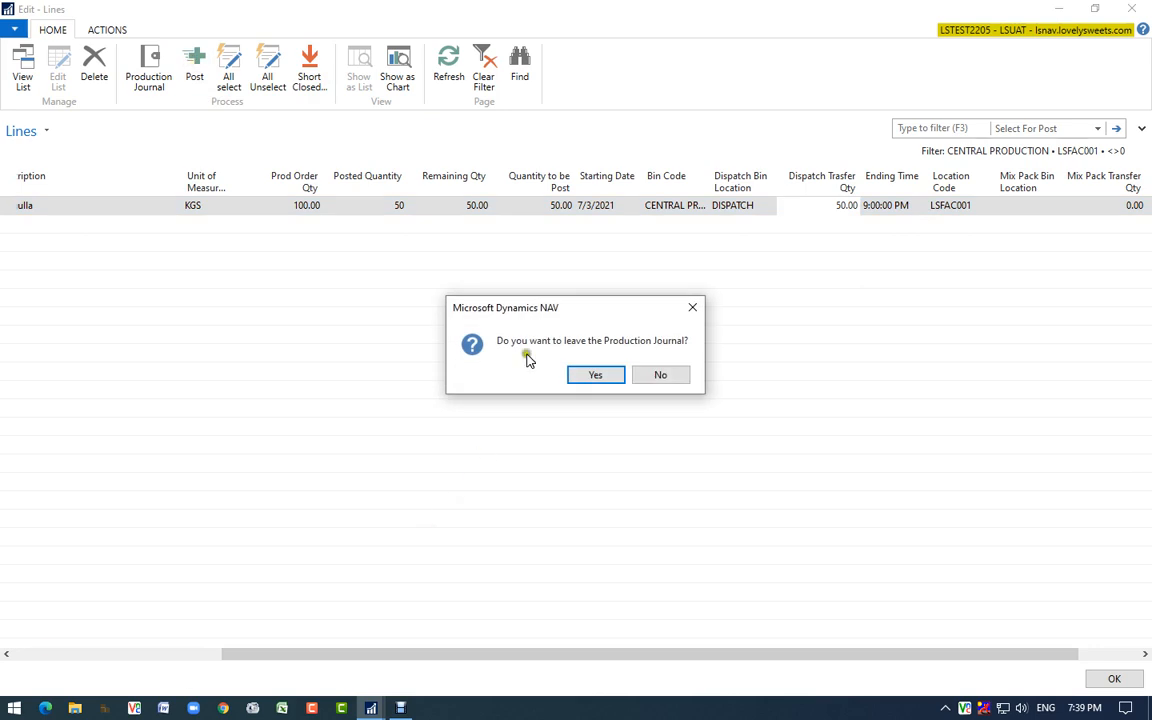
left_click(596, 375)
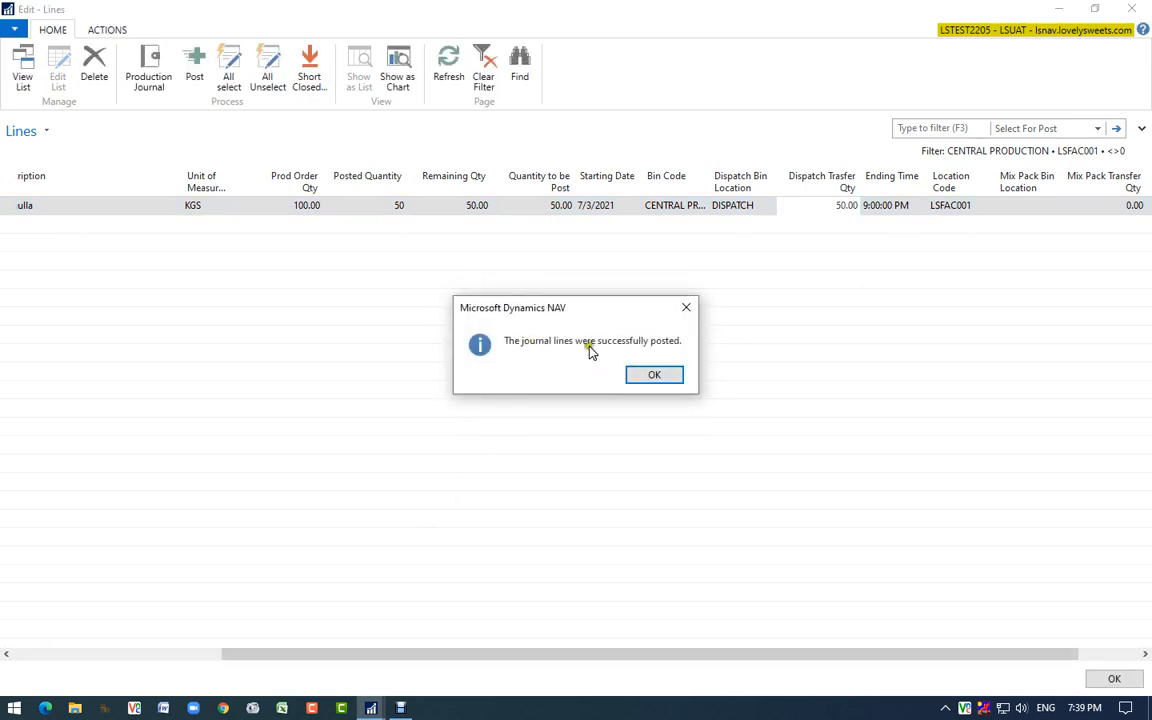
left_click(655, 376)
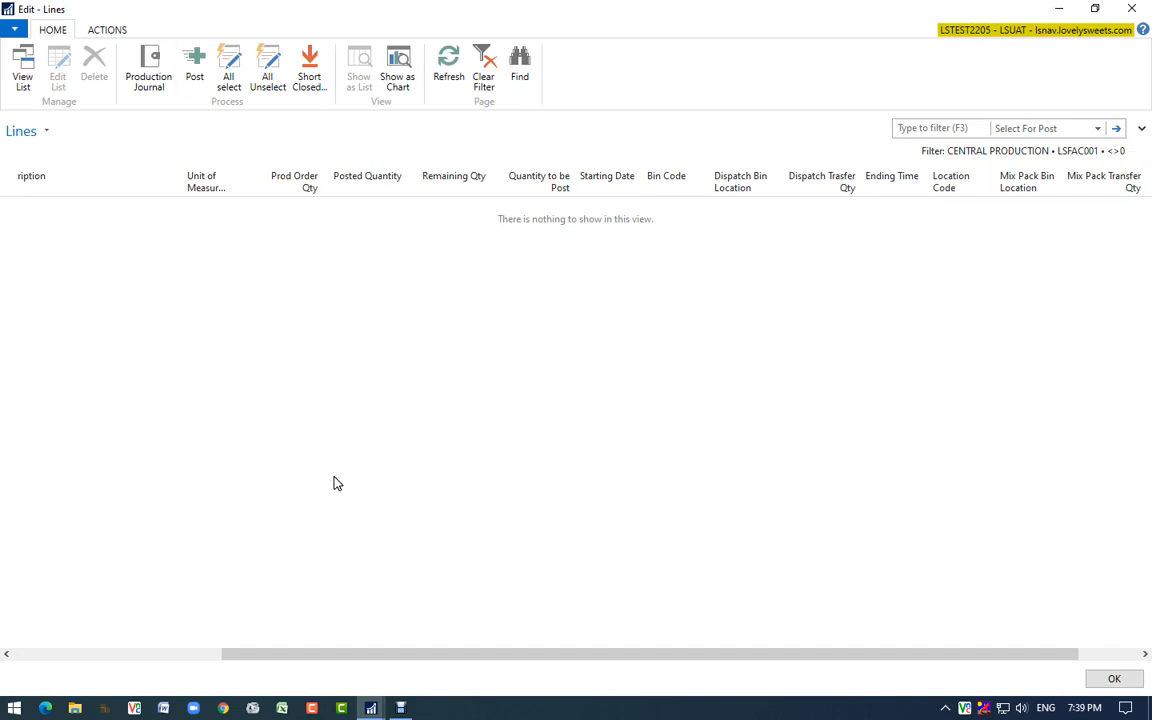
key("Escape")
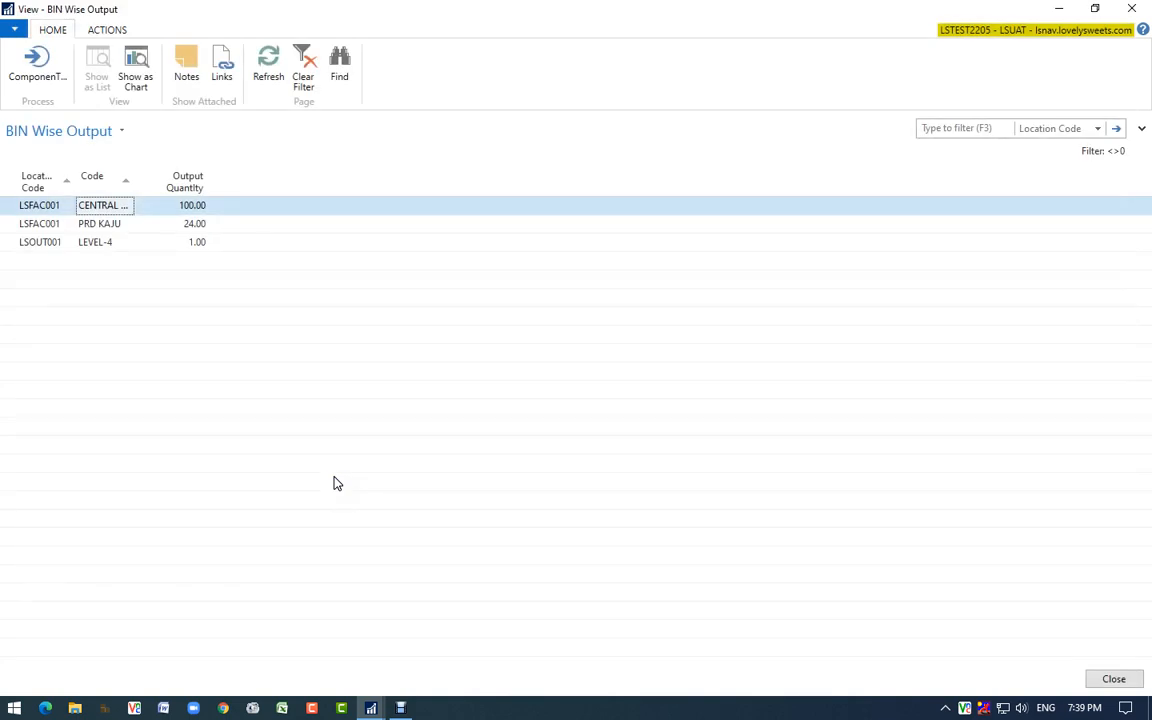
key("Escape")
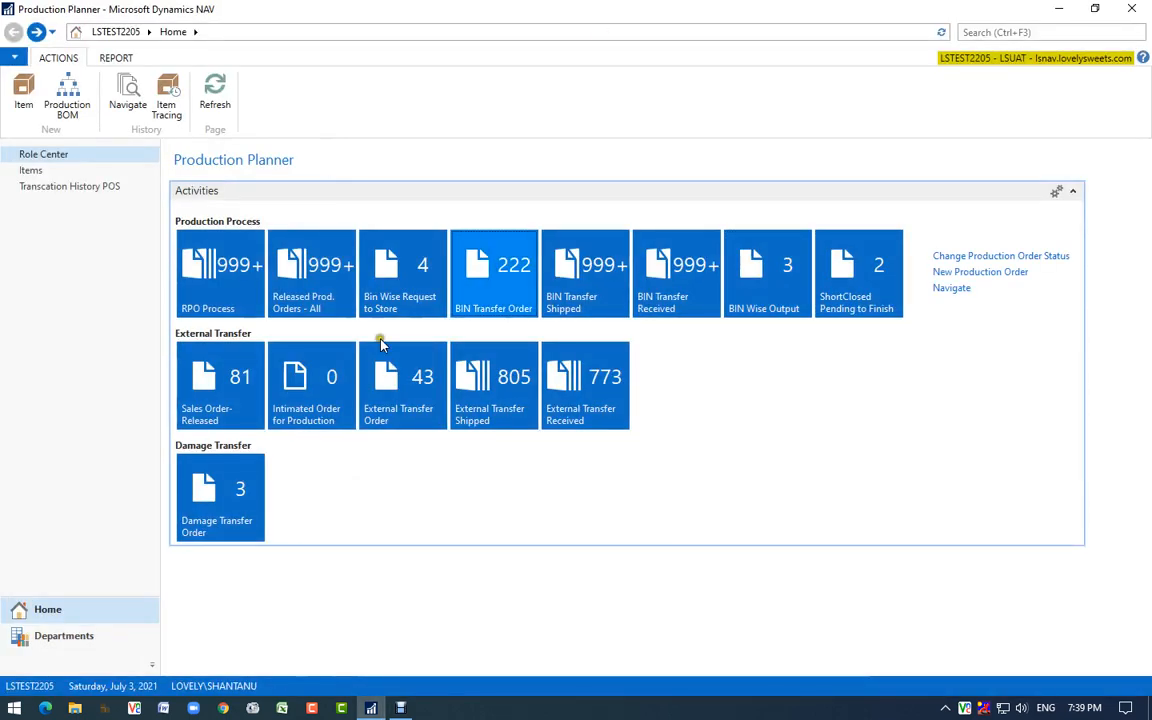
Filter the BIN Transfer Order list by posting date 07/03/21 and select the open Central Production to Dispatch order
left_click(489, 310)
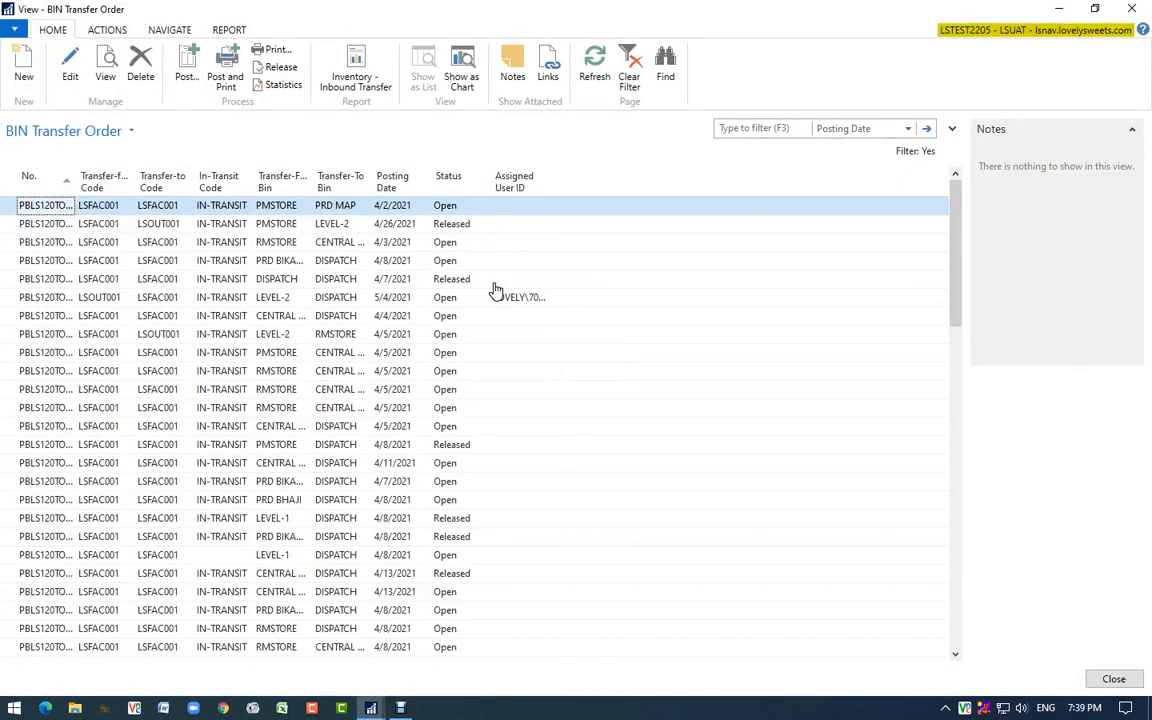
left_click(908, 128)
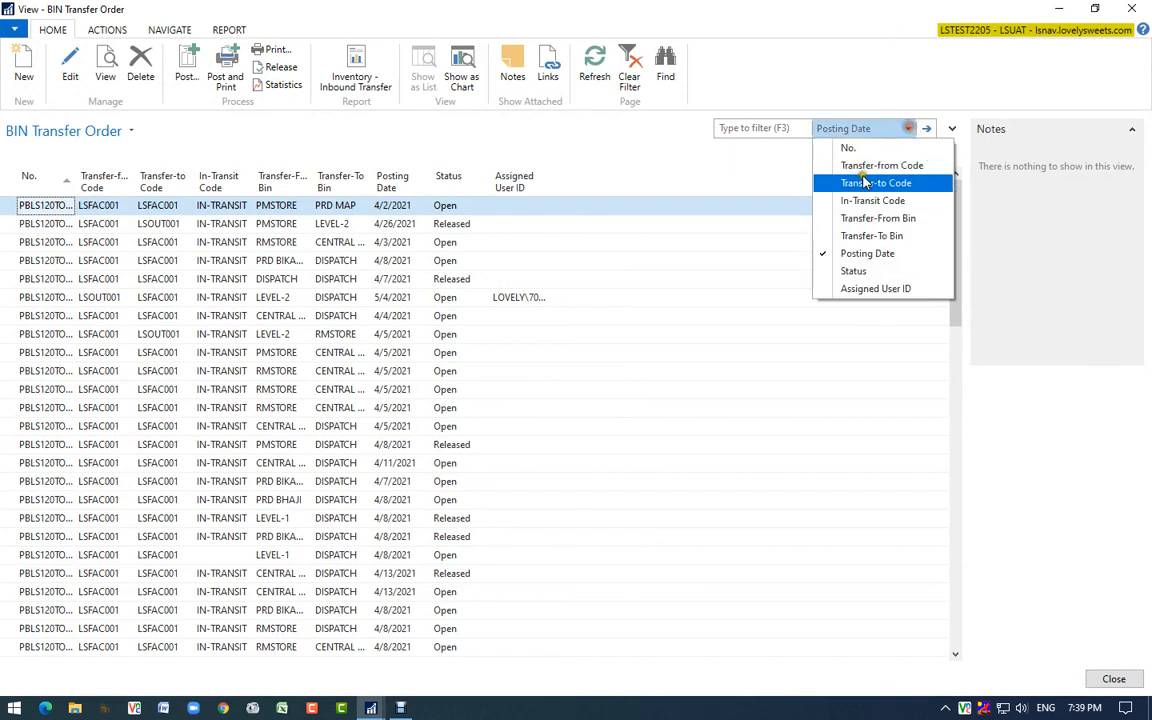
left_click(874, 253)
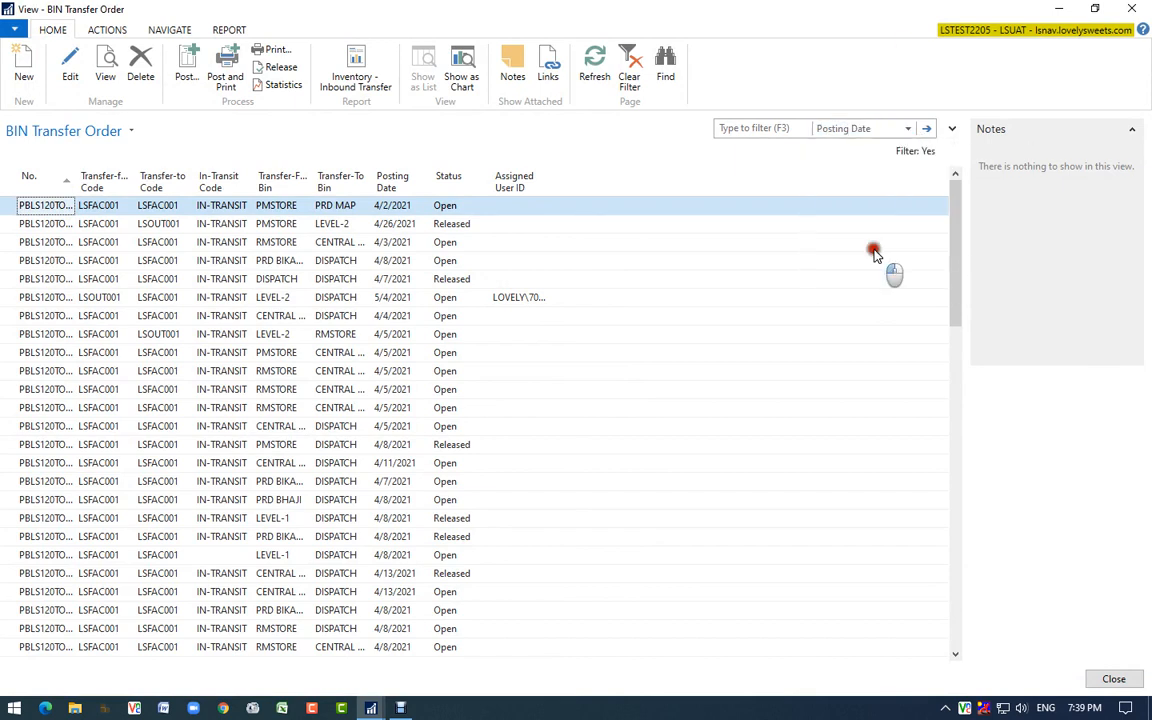
left_click(767, 125)
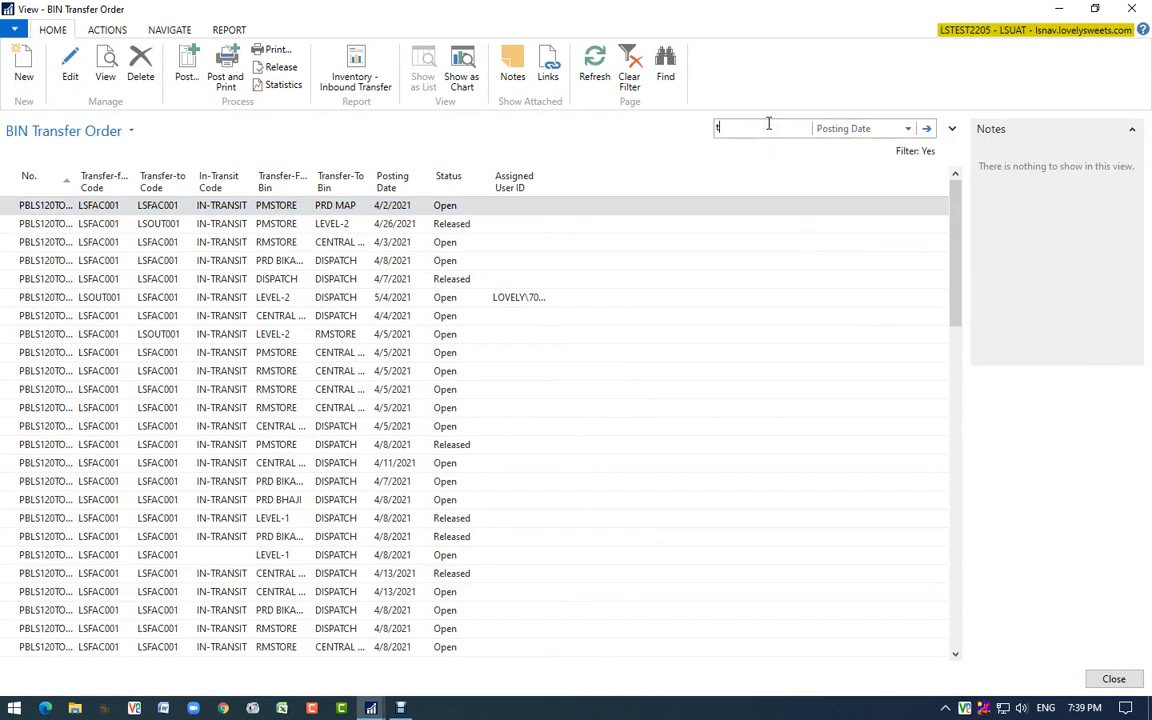
type("t")
key("Return")
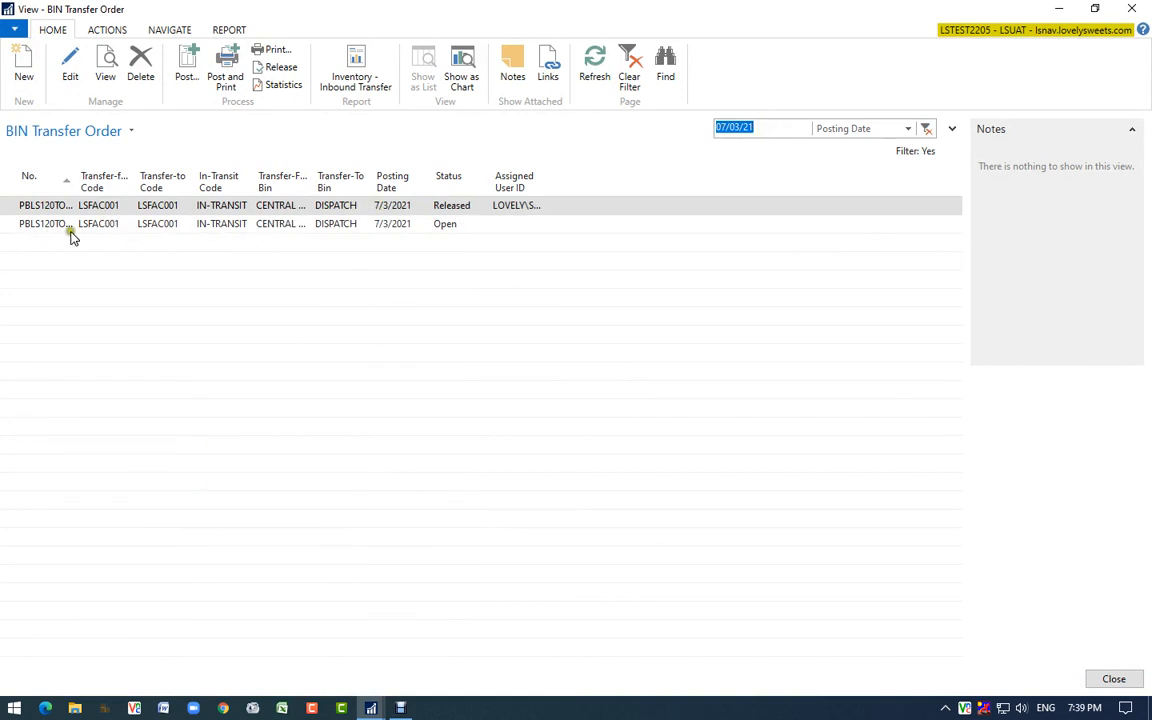
left_click(36, 224)
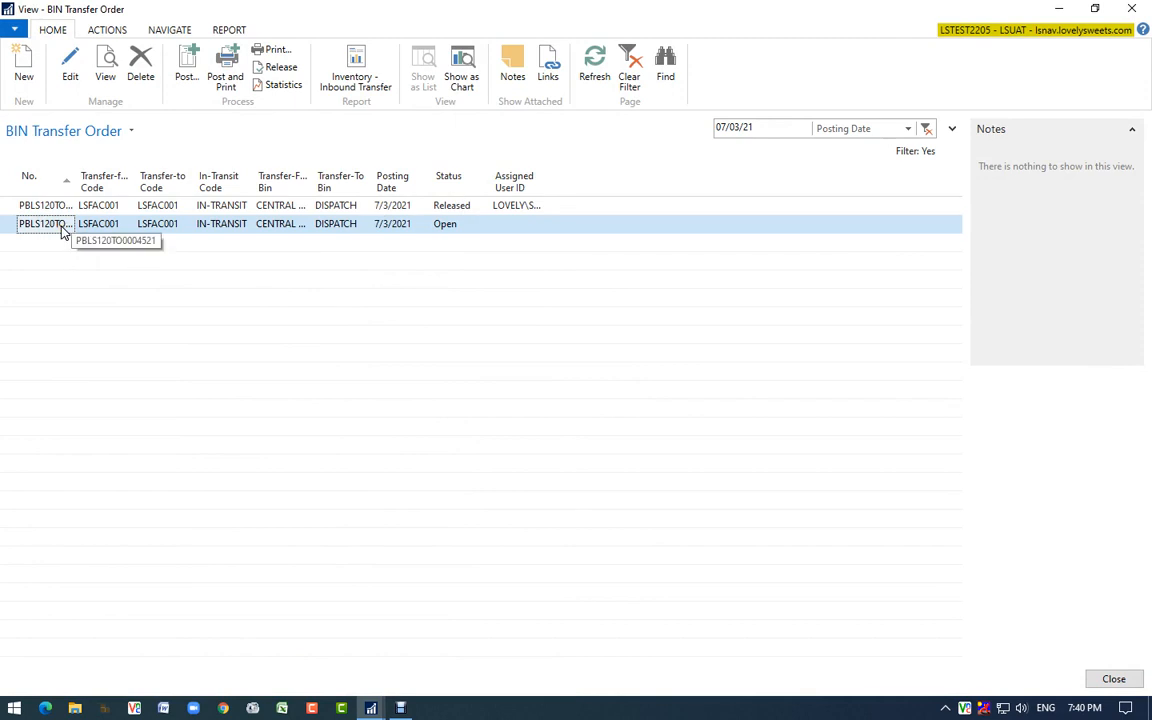
Open the open Central Production to Dispatch transfer order and set its department code to 3000, Production Department
double_click(62, 229)
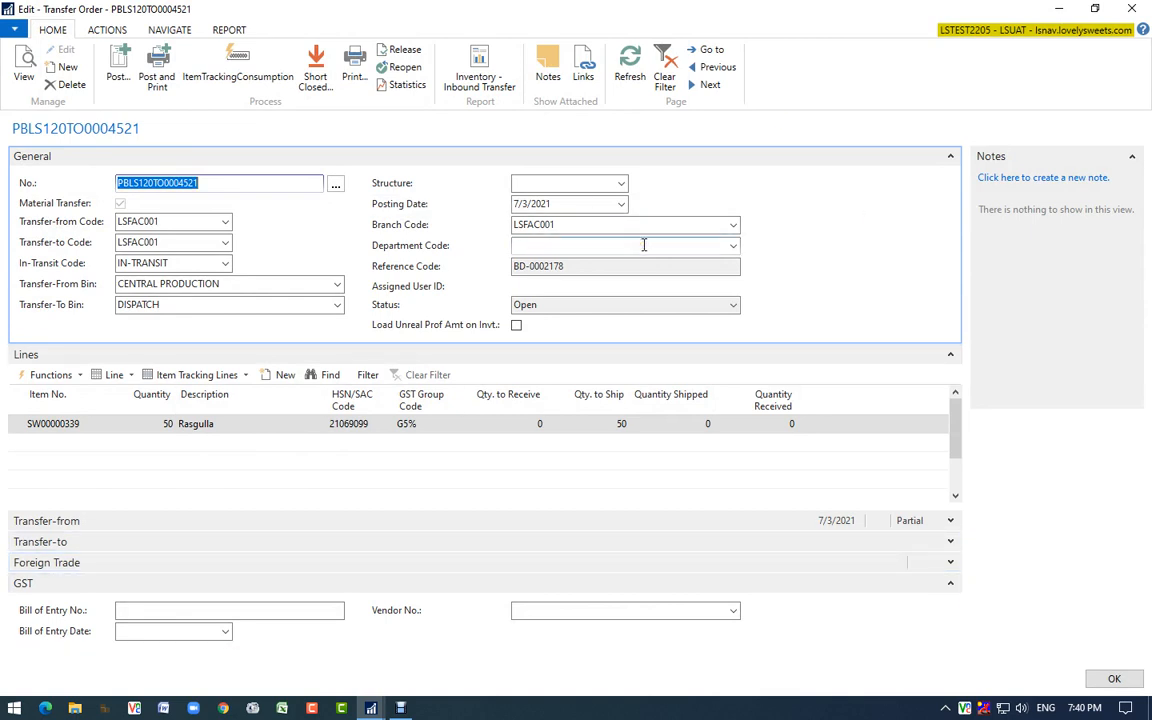
left_click(733, 245)
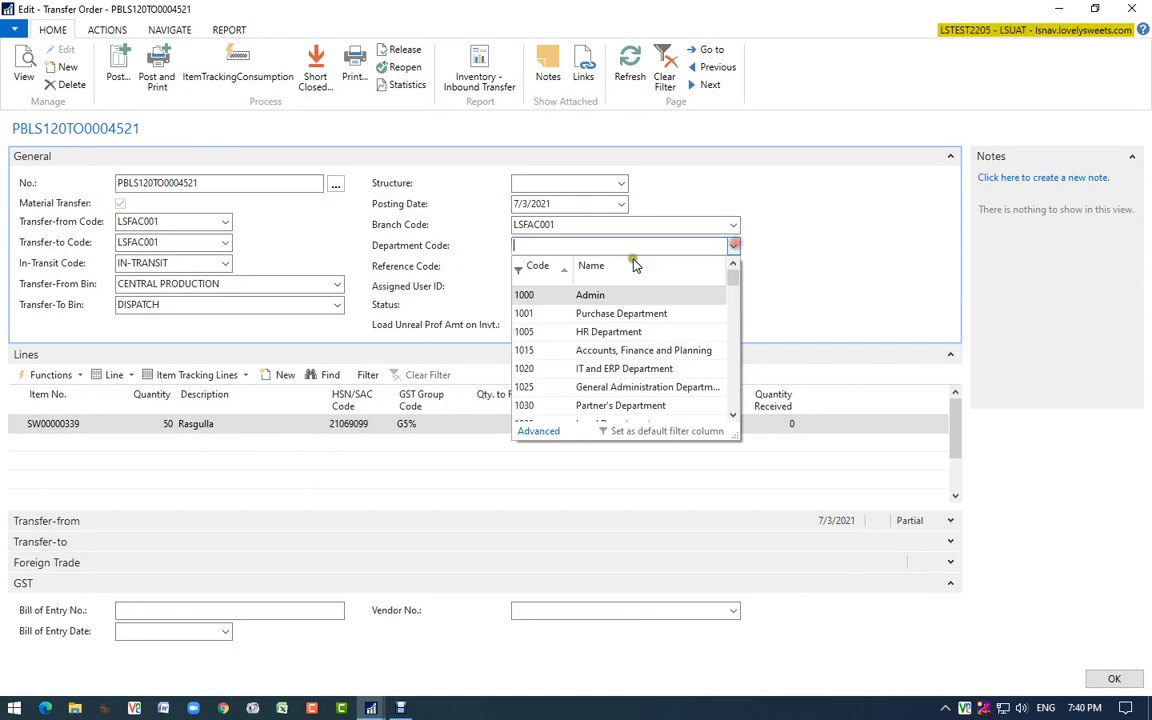
left_click(587, 244)
type("prod")
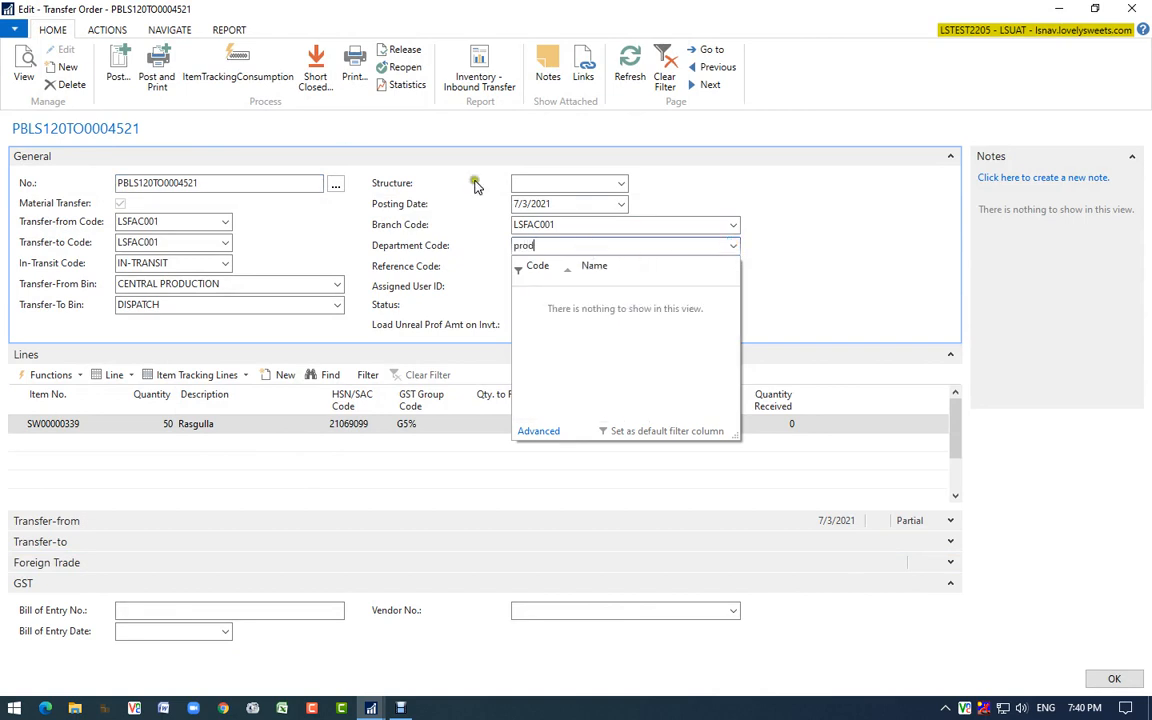
left_click(598, 267)
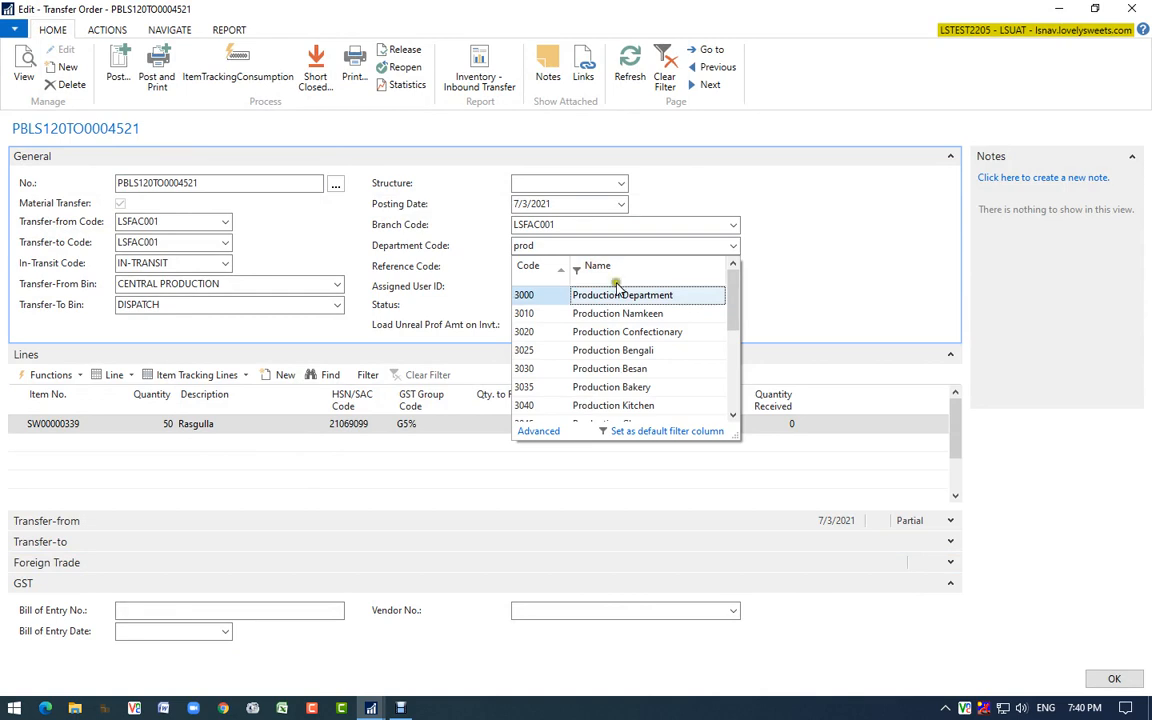
left_click(619, 296)
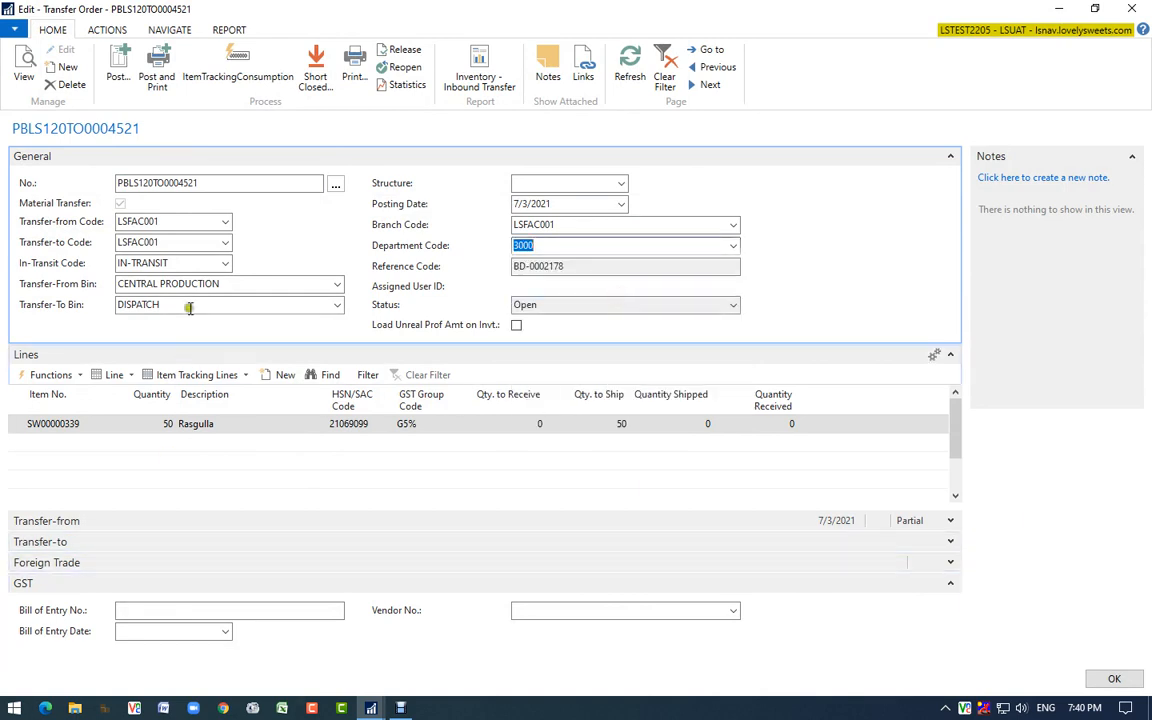
Release the transfer order with its lines updated to the changed dimension, post it as Ship and return to the role center
left_click(412, 51)
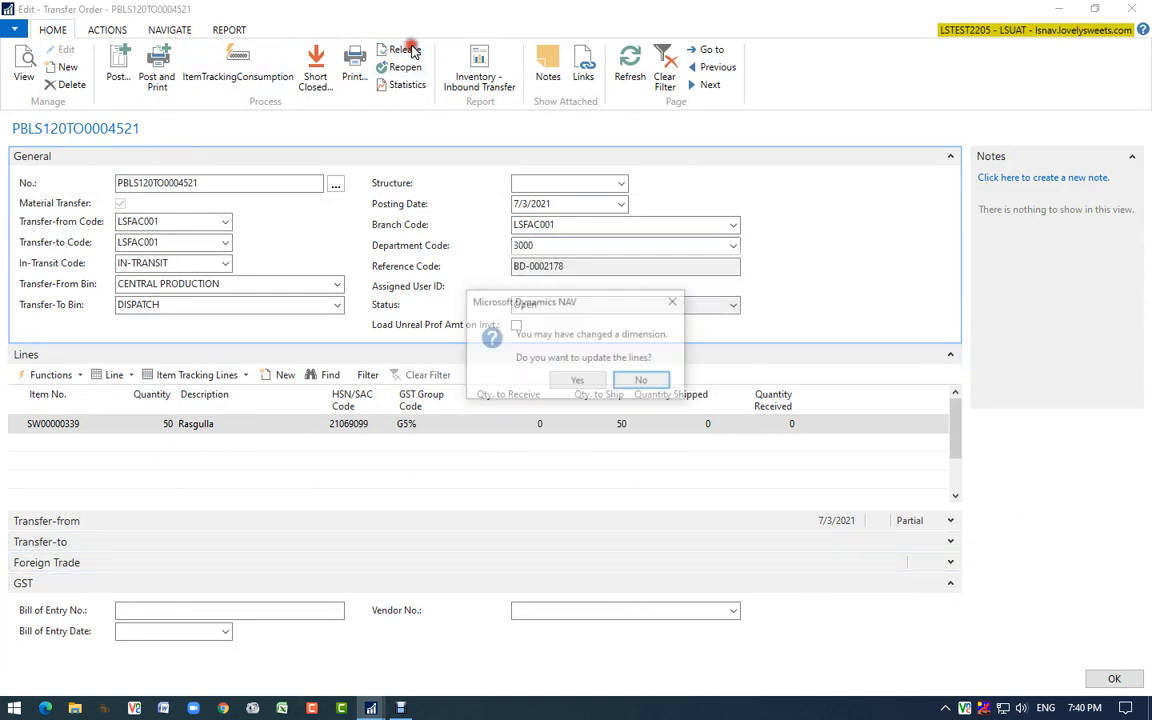
left_click(577, 382)
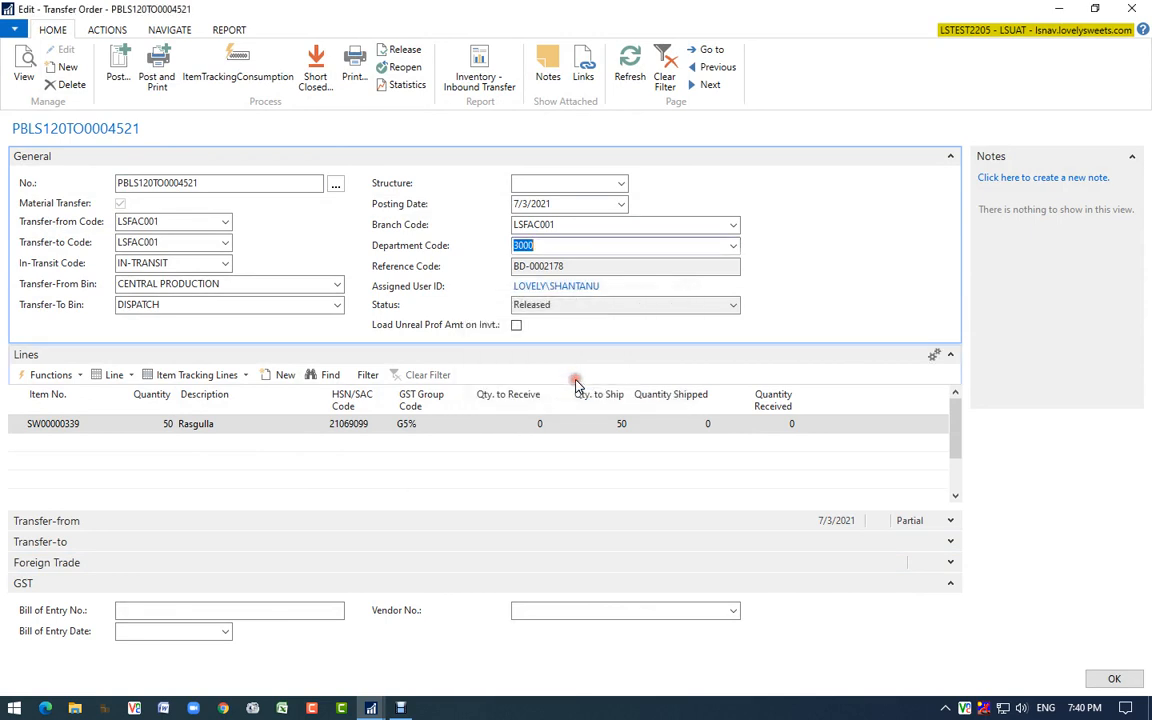
left_click(118, 76)
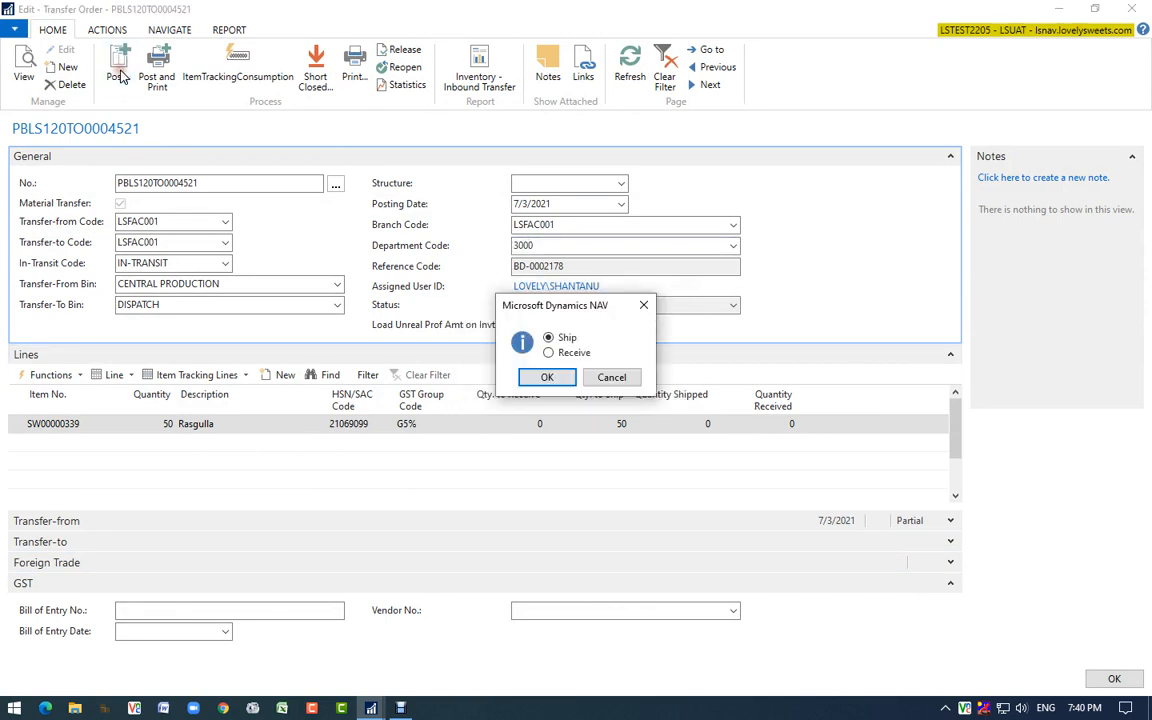
left_click(548, 378)
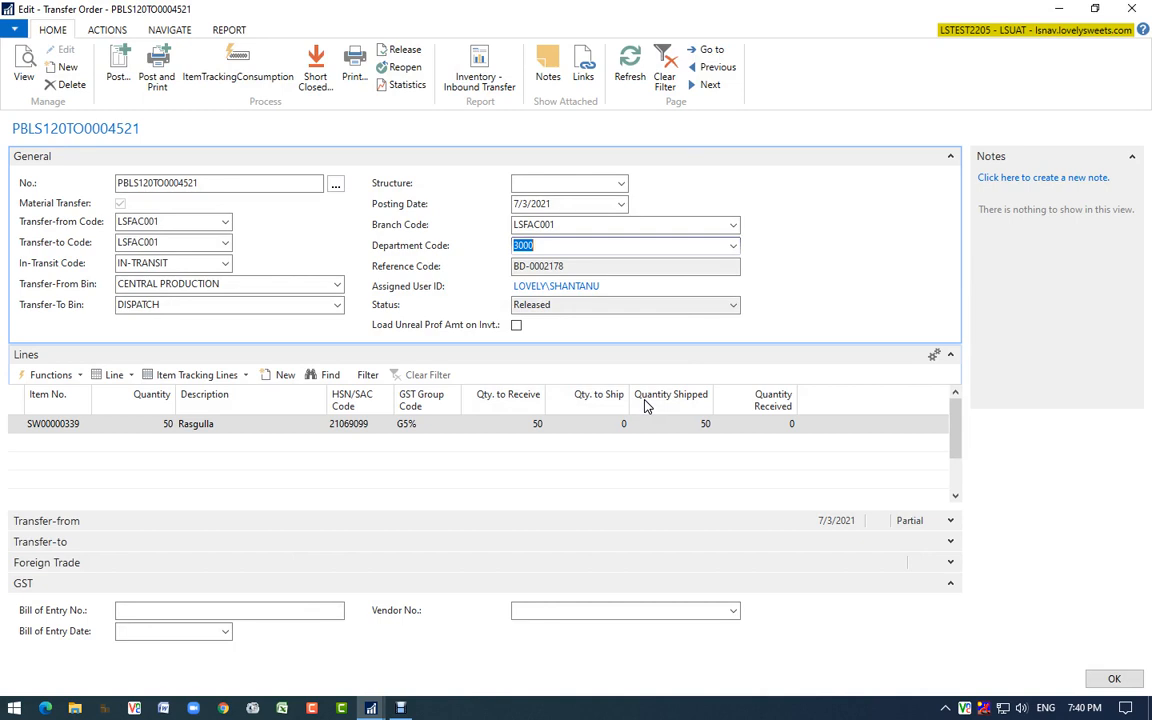
key("Escape")
key("Escape")
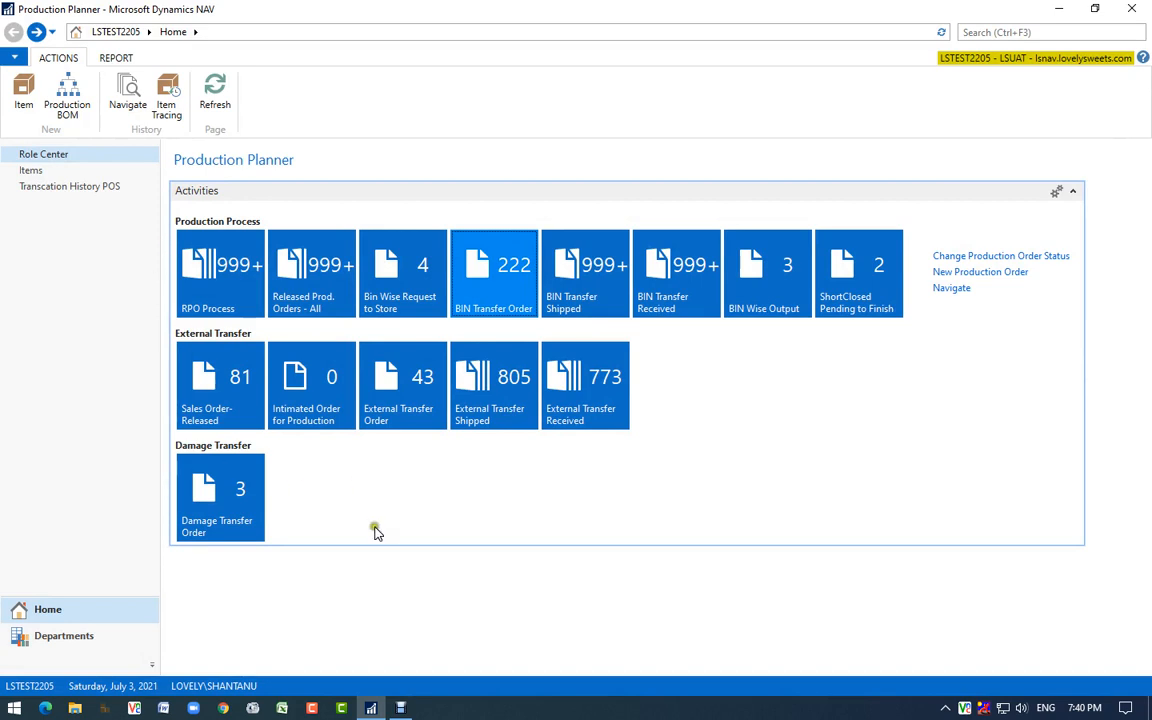
Open the list of all released production orders and filter it by starting date 07/03/21
left_click(316, 288)
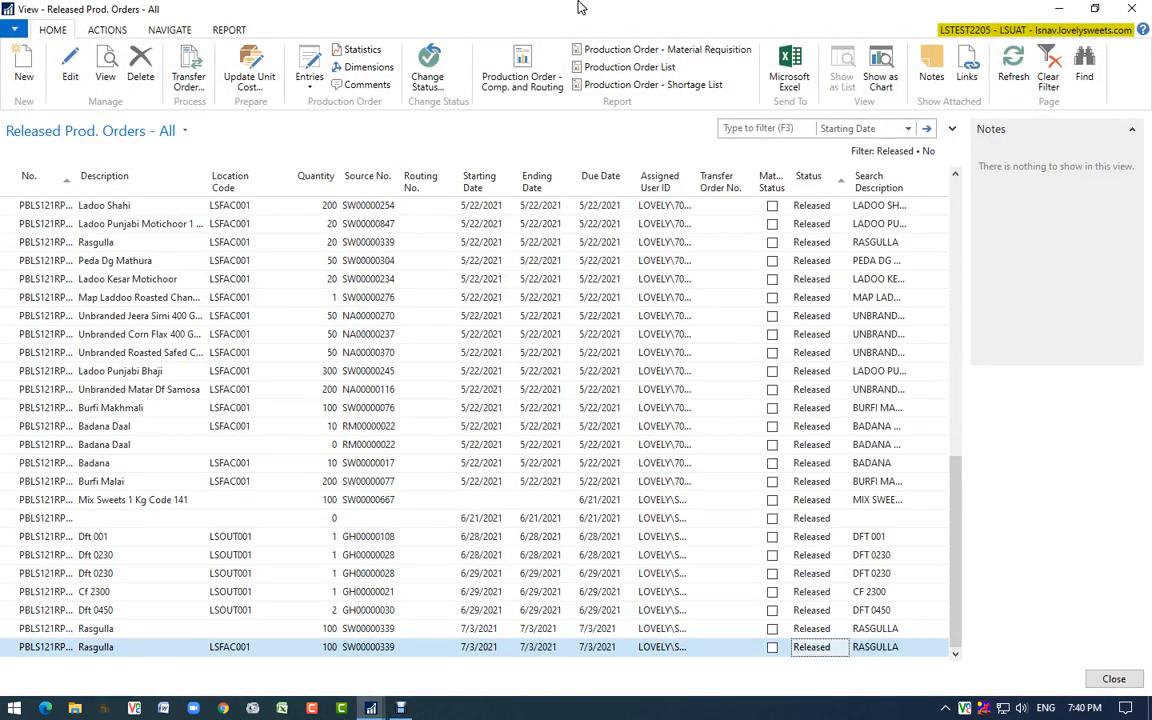
left_click(759, 130)
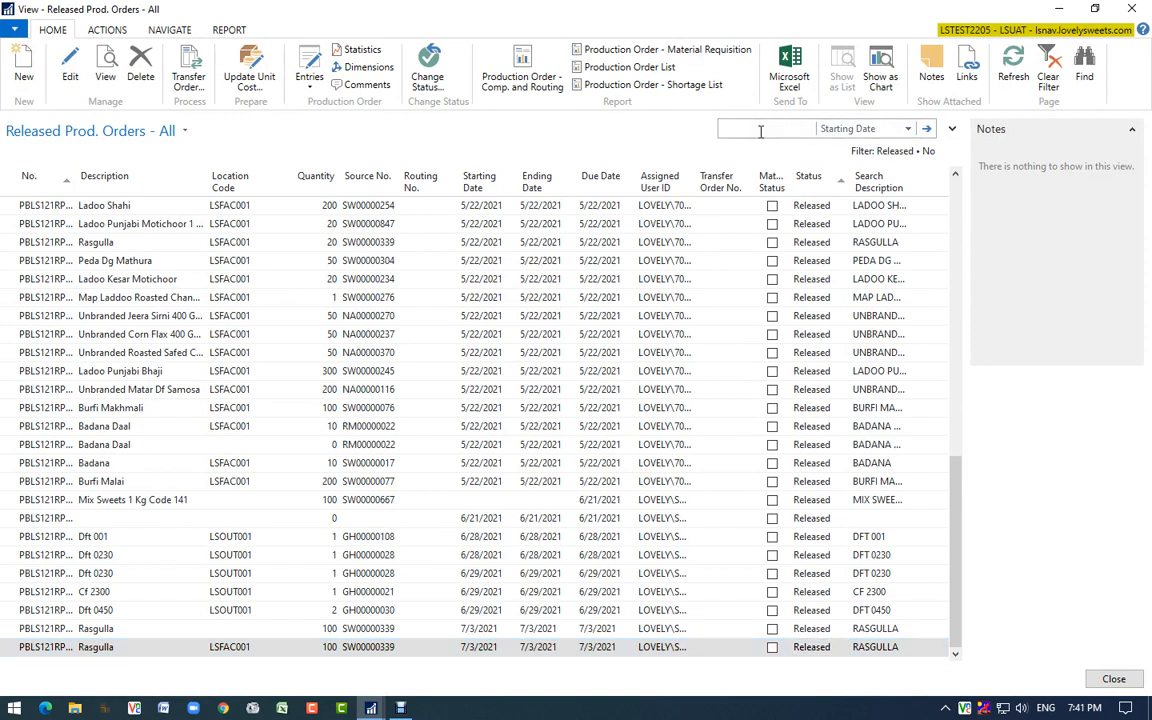
type("t")
key("Return")
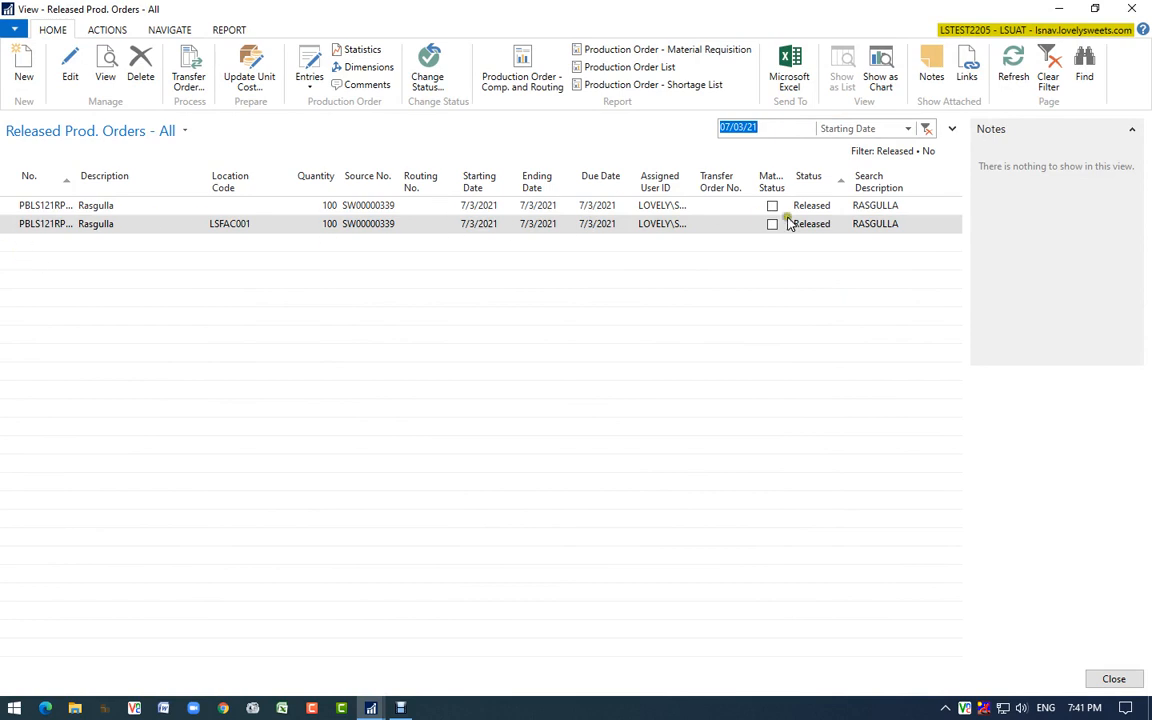
Change the status of the Rasgulla production order at location LSFAC001 to Finished with posting date 7/3/2021, and return to the role center
left_click(41, 225)
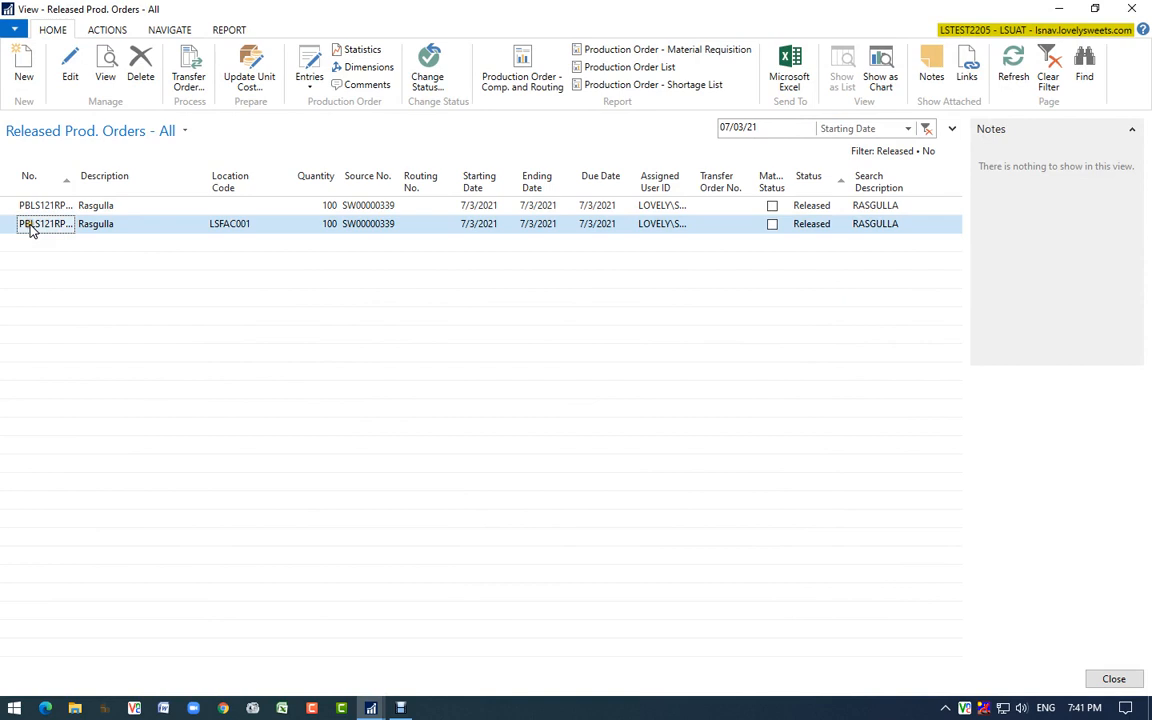
left_click(429, 76)
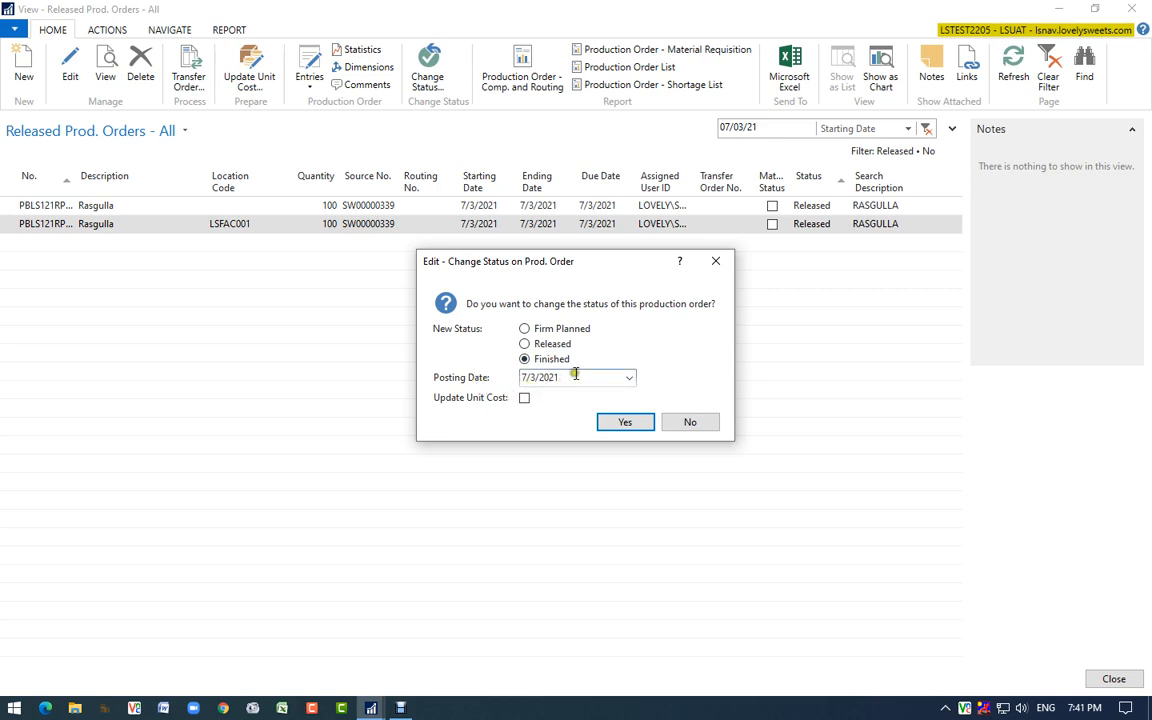
left_click(621, 425)
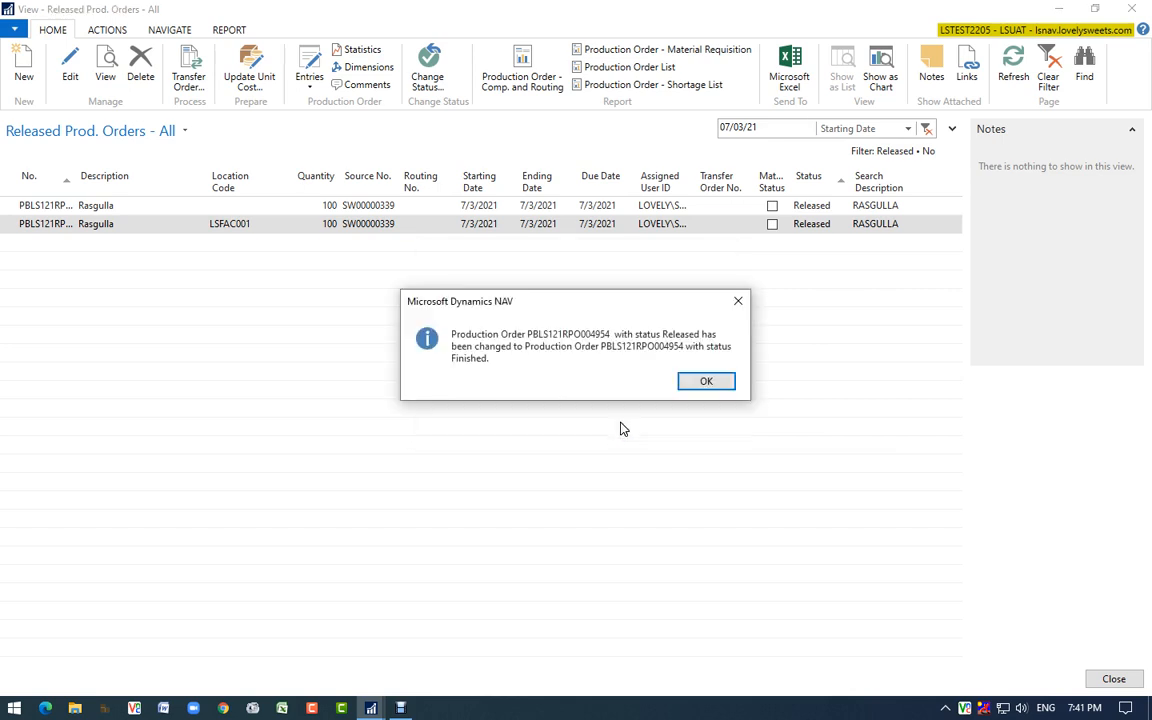
left_click(371, 346)
left_click(707, 384)
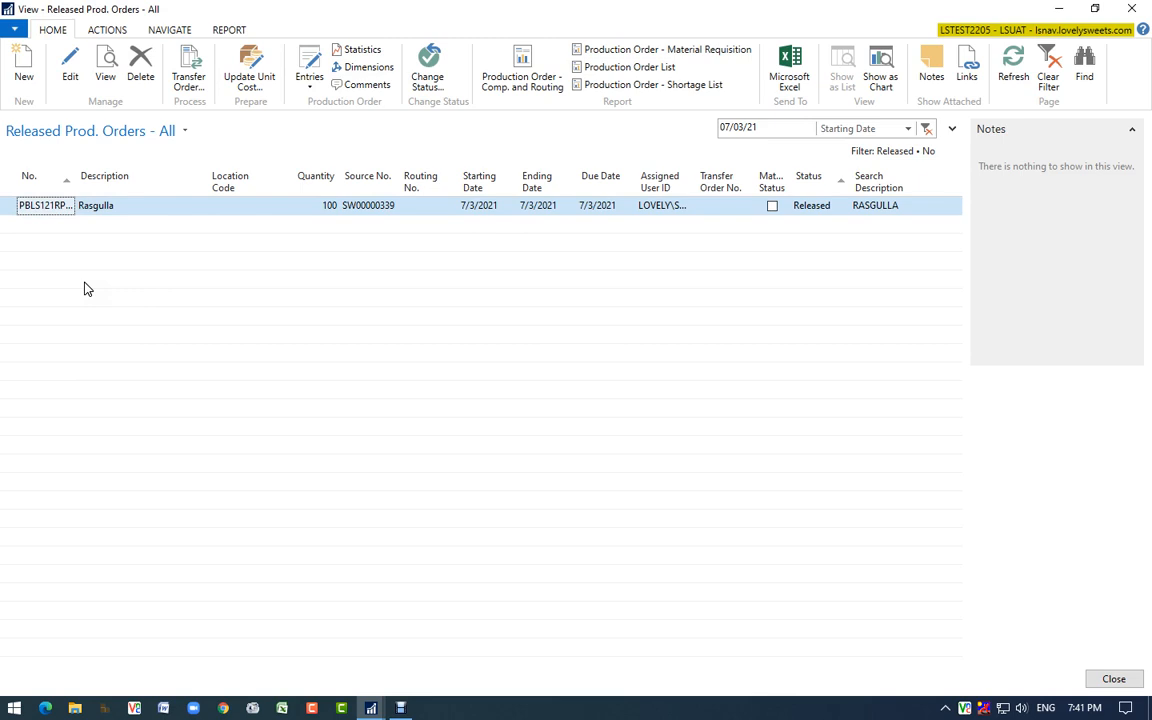
key("Escape")
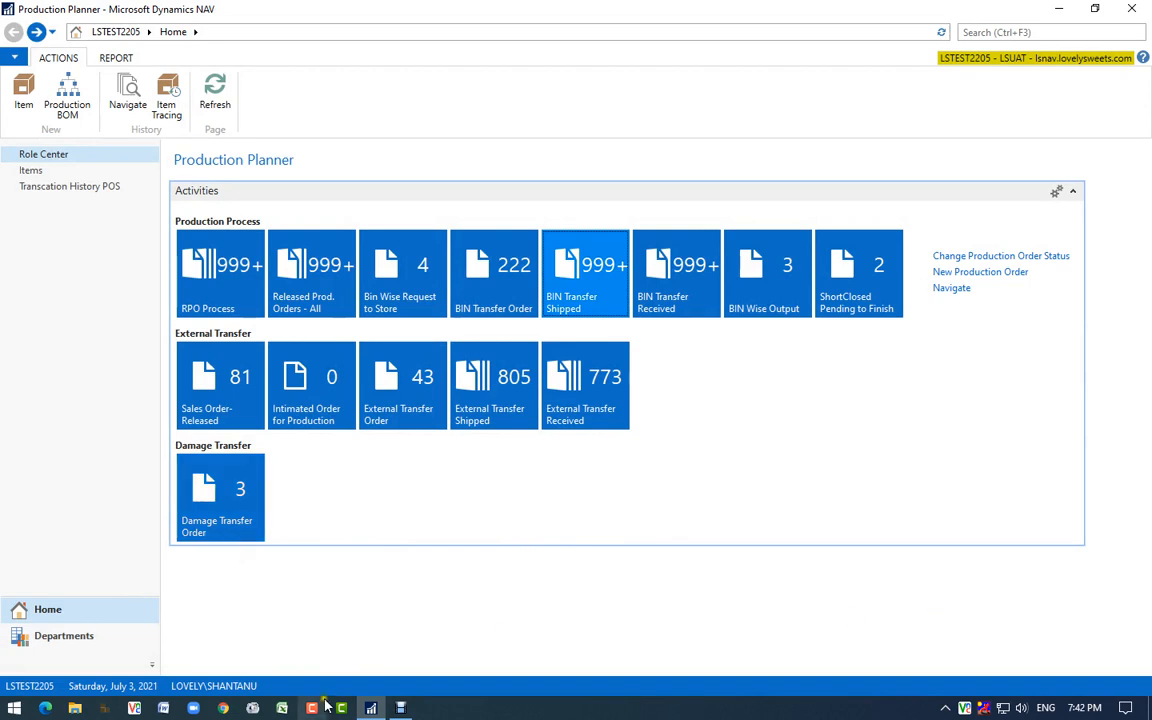
left_click(402, 708)
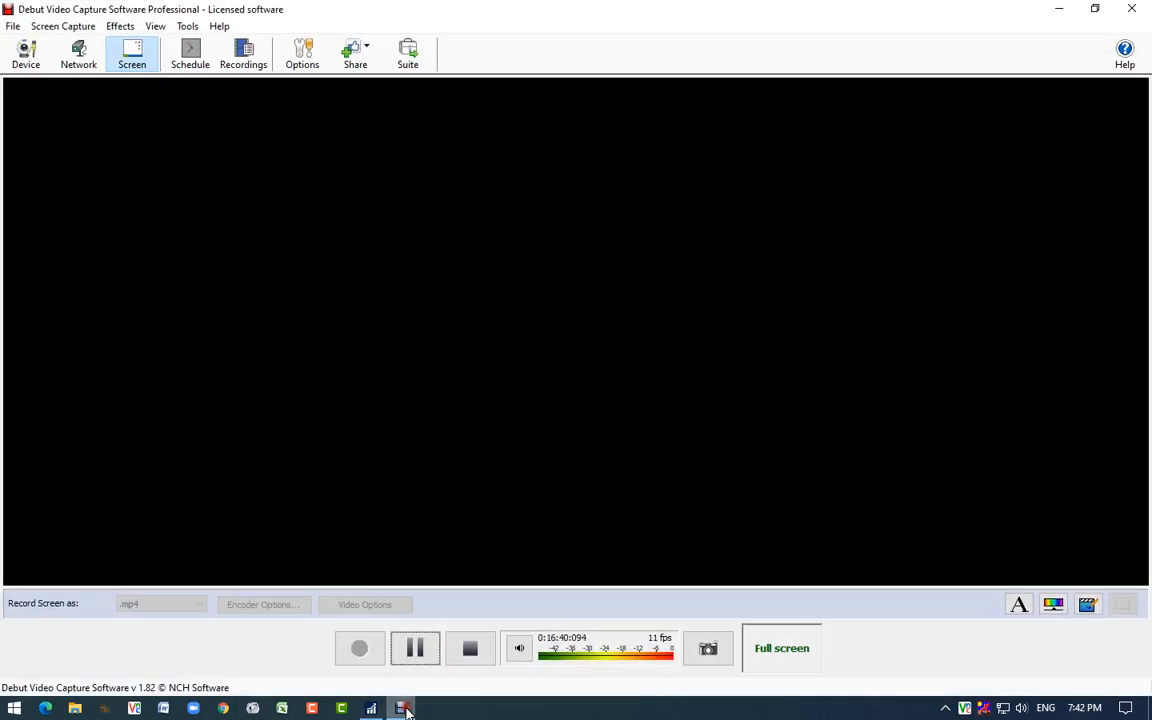